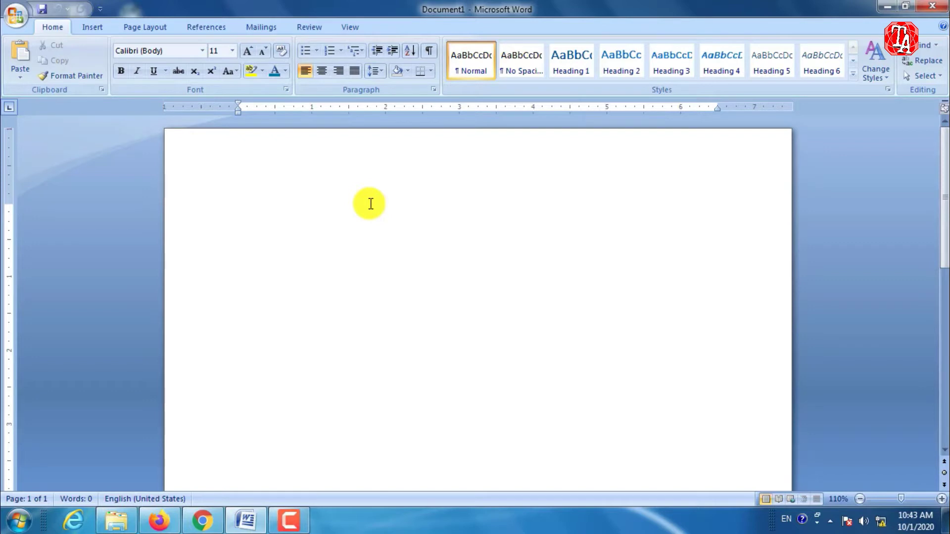
Generate three paragraphs of sample text in the blank document with =rand().
{"action": "type", "text": "=ran"}
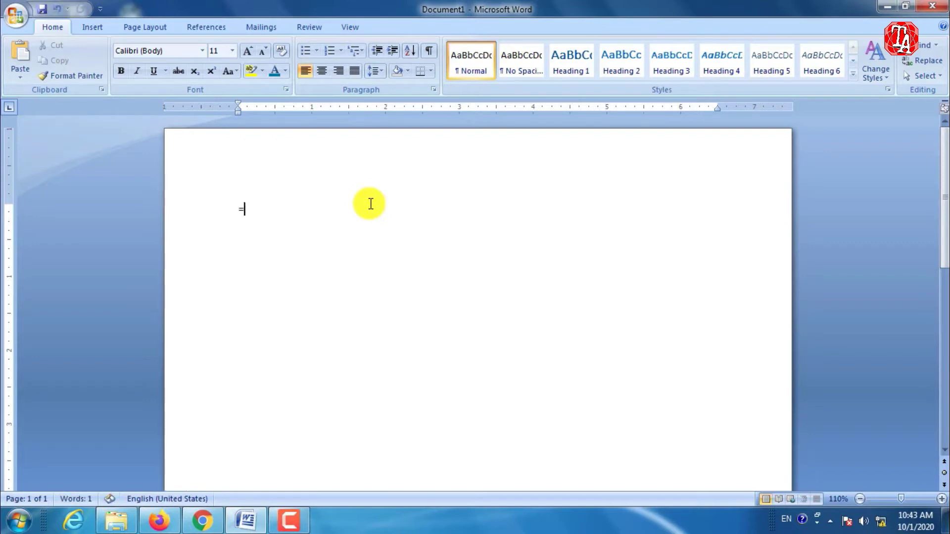
{"action": "type", "text": "d"}
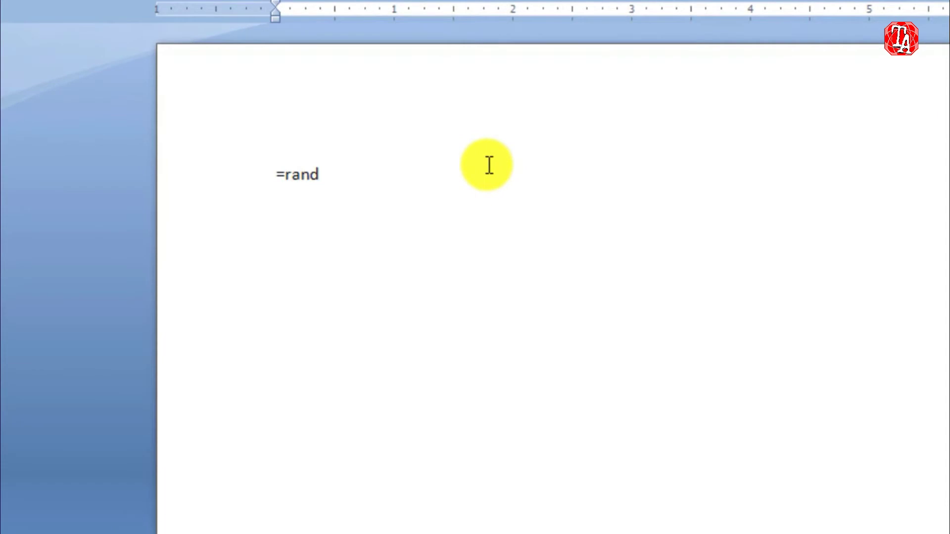
{"action": "type", "text": "()"}
{"action": "key", "text": "Return"}
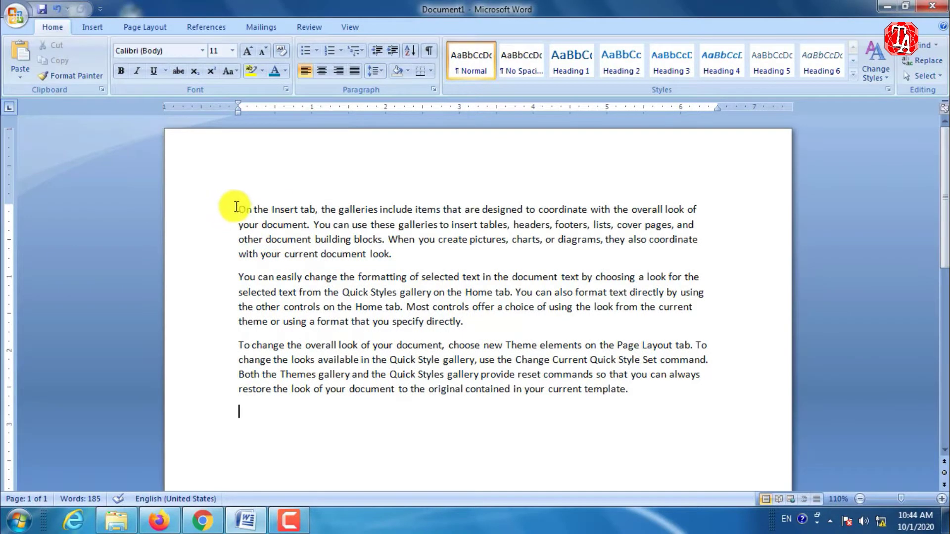
Cut the first line of the first paragraph and paste it a few blank lines below the last paragraph.
{"action": "left_click_drag", "start_coordinate": [233, 205], "coordinate": [707, 211]}
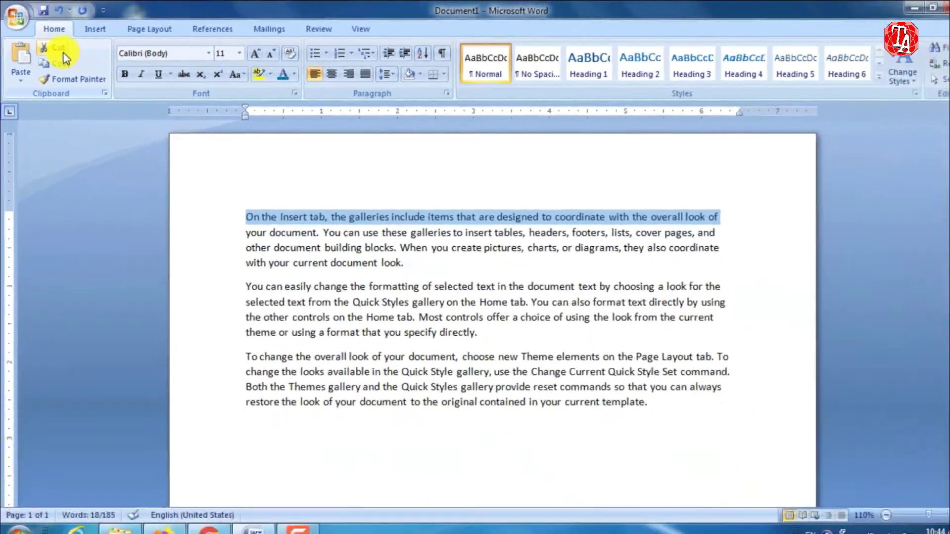
{"action": "left_click", "coordinate": [62, 48]}
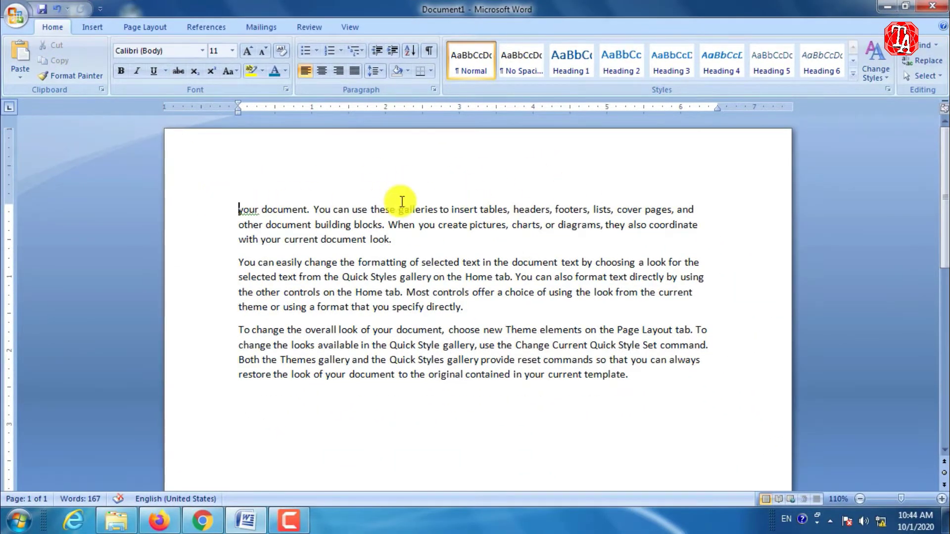
{"action": "left_click", "coordinate": [663, 389]}
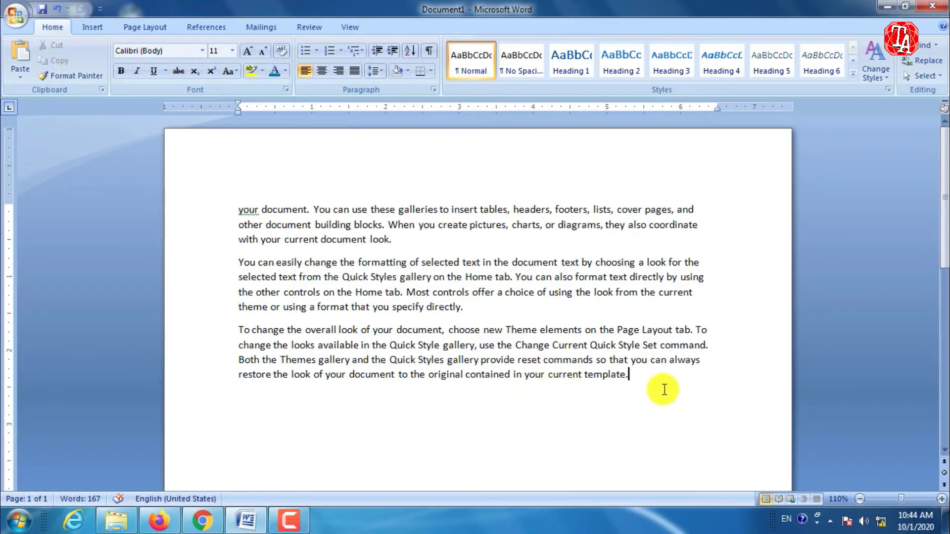
{"action": "key", "text": "Return"}
{"action": "key", "text": "Return"}
{"action": "key", "text": "Return"}
{"action": "left_click", "coordinate": [13, 57]}
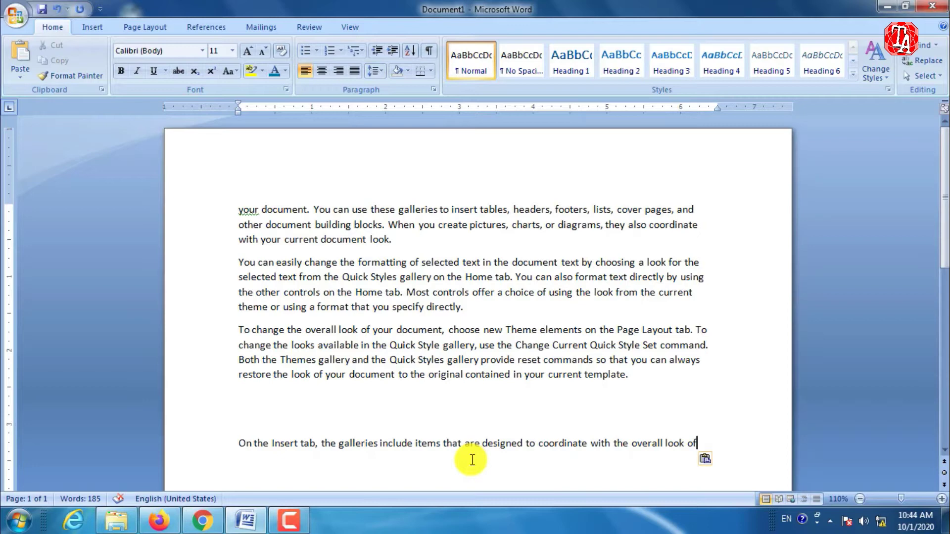
Undo the paste, the added blank lines and the cut of the first line.
{"action": "key", "text": "ctrl+z"}
{"action": "key", "text": "ctrl+z"}
{"action": "key", "text": "ctrl+z"}
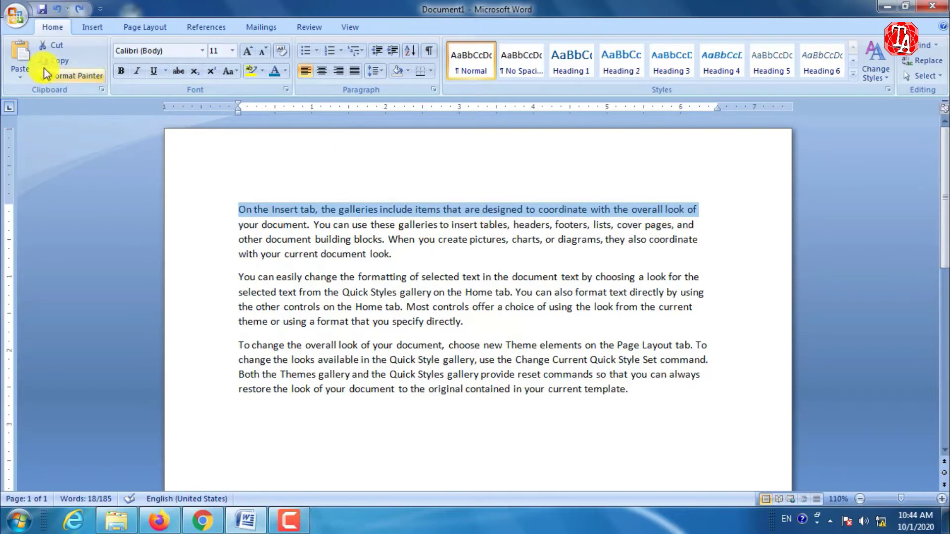
Copy the selected first line and paste it on a new line below the last paragraph.
{"action": "left_click", "coordinate": [57, 59]}
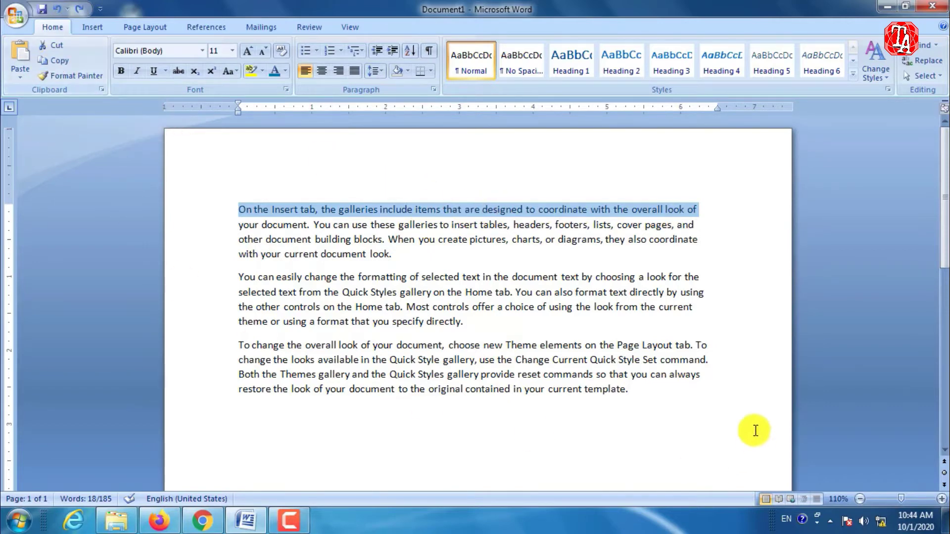
{"action": "left_click", "coordinate": [727, 407]}
{"action": "key", "text": "Return"}
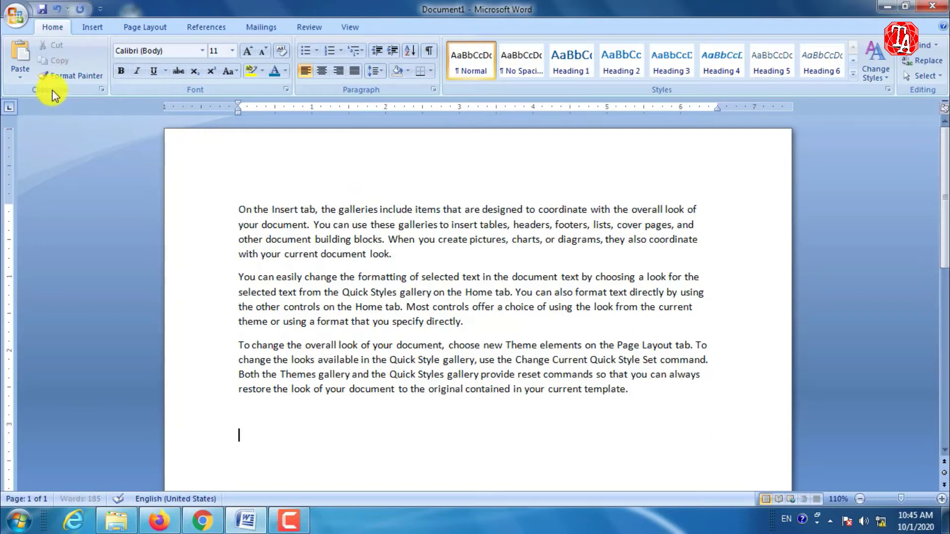
{"action": "left_click", "coordinate": [19, 53]}
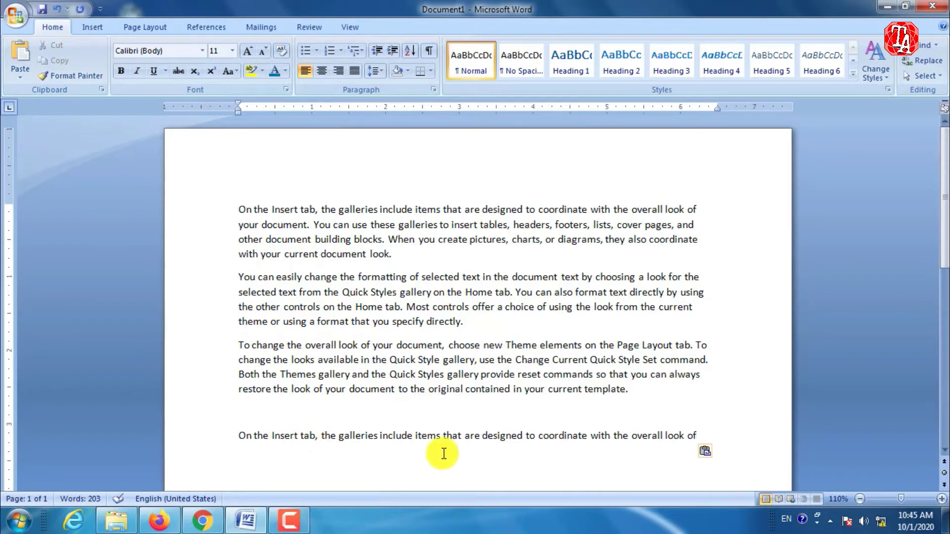
Undo the pasted copy of the first line and the blank line added before it.
{"action": "key", "text": "ctrl+z"}
{"action": "key", "text": "ctrl+z"}
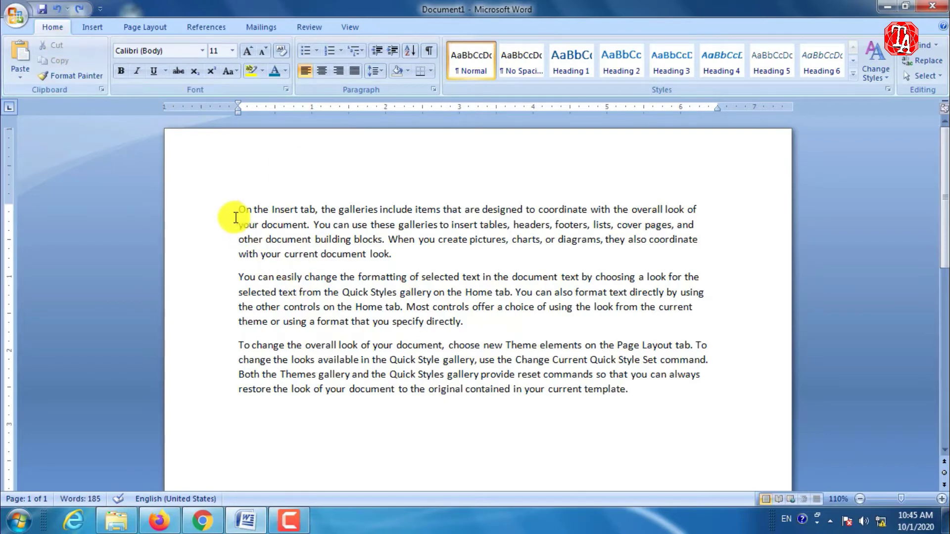
{"action": "left_click_drag", "start_coordinate": [239, 209], "coordinate": [339, 208]}
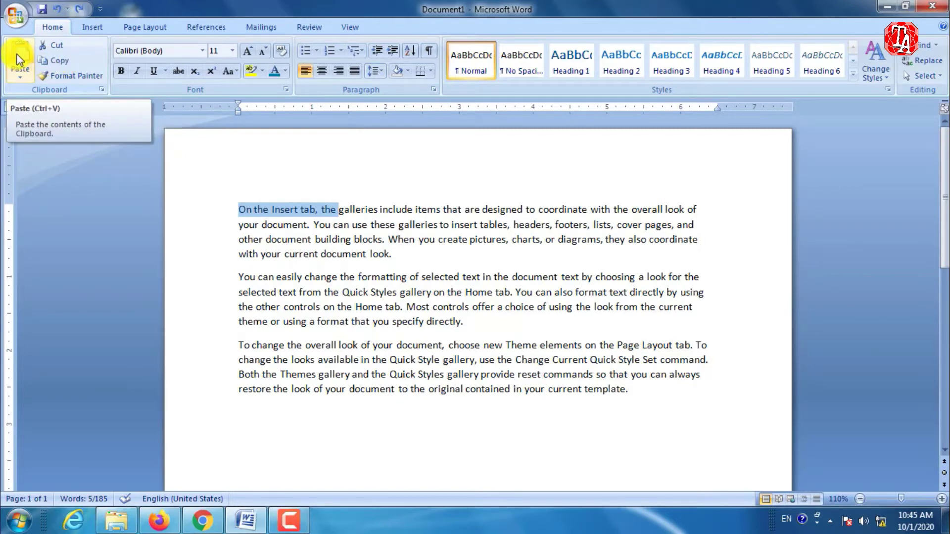
{"action": "left_click", "coordinate": [328, 189]}
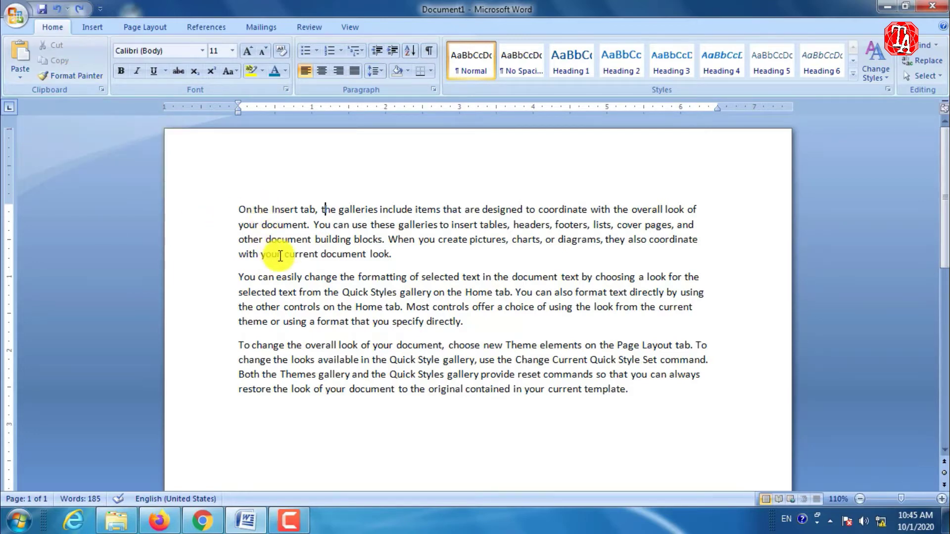
{"action": "scroll", "coordinate": [302, 260], "scroll_direction": "down", "scroll_amount": 4}
{"action": "scroll", "coordinate": [277, 255], "scroll_direction": "up", "scroll_amount": 1}
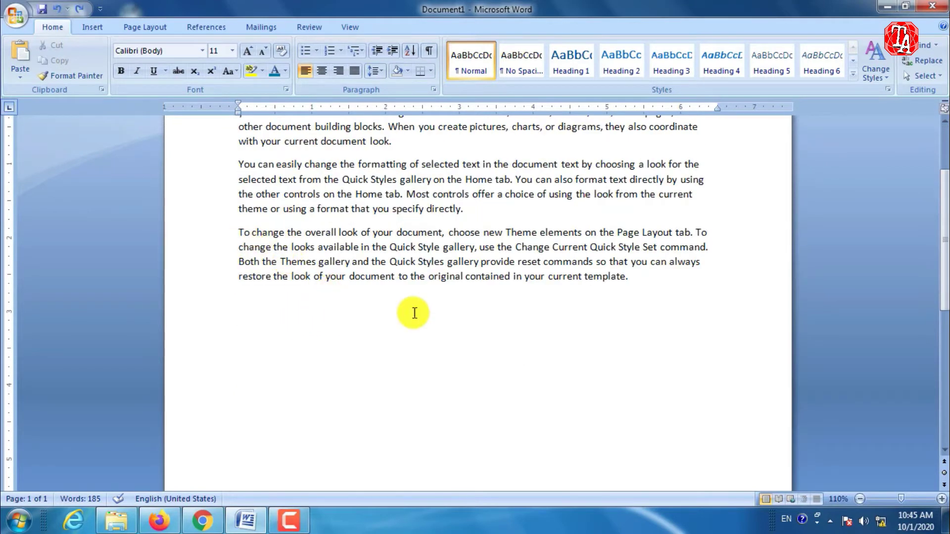
{"action": "scroll", "coordinate": [295, 257], "scroll_direction": "up", "scroll_amount": 2}
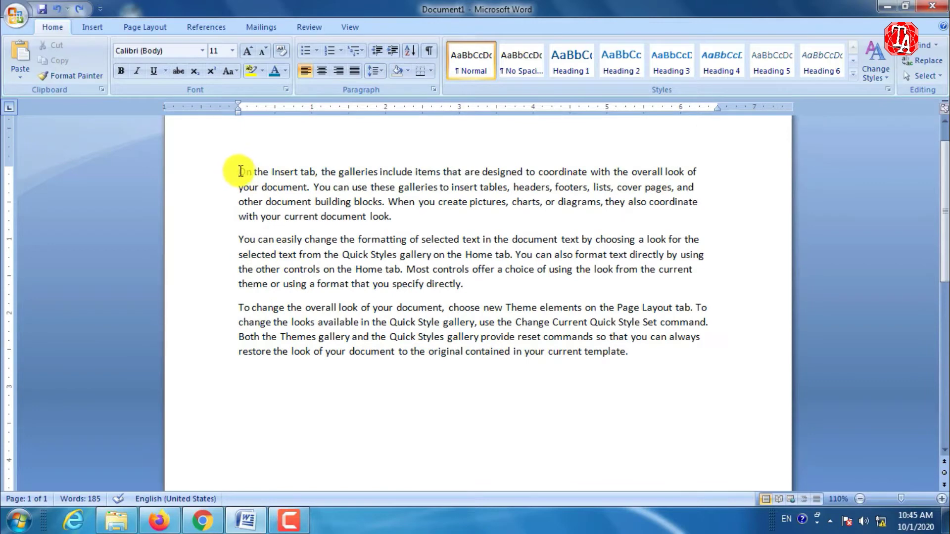
Apply the blue font colour to the whole first paragraph and enlarge its text to 18 points.
{"action": "left_click_drag", "start_coordinate": [239, 172], "coordinate": [452, 212]}
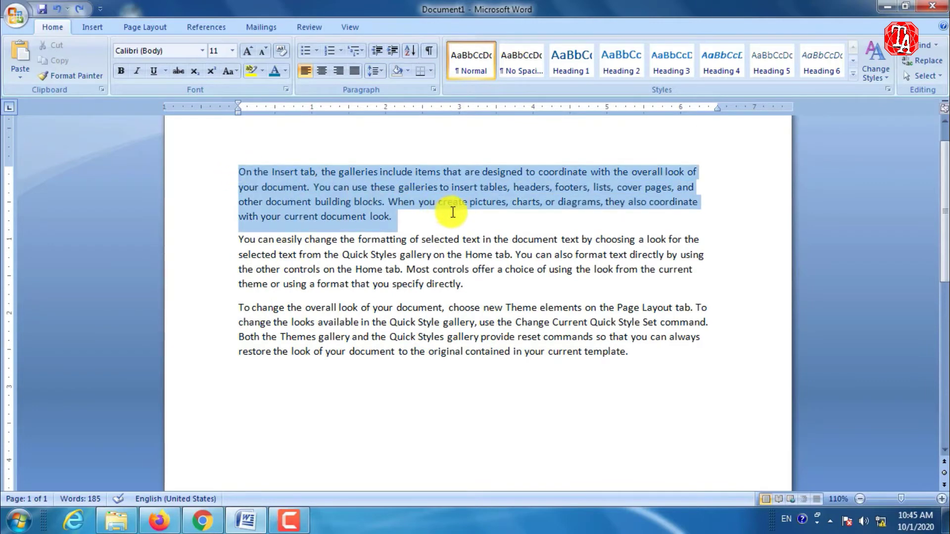
{"action": "left_click", "coordinate": [274, 71]}
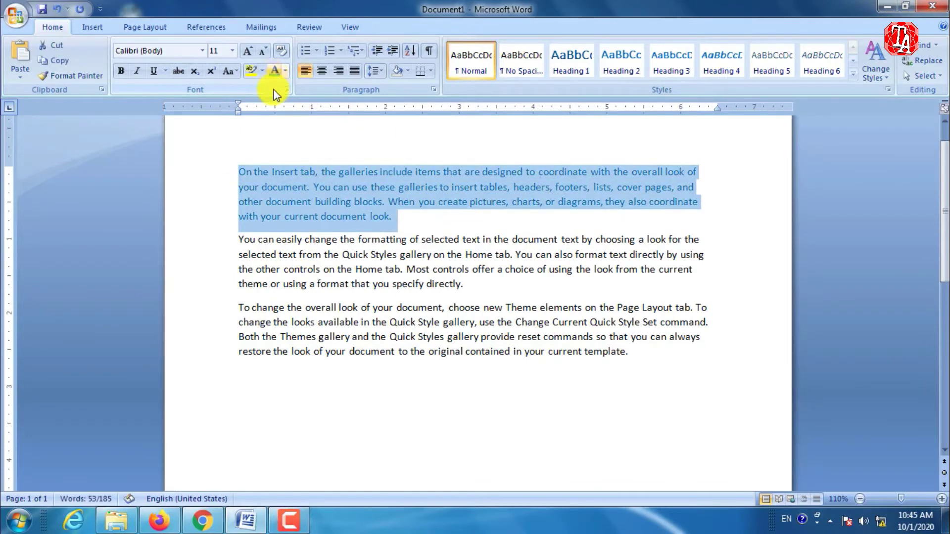
{"action": "left_click", "coordinate": [248, 51]}
{"action": "left_click", "coordinate": [248, 51]}
{"action": "left_click", "coordinate": [248, 51]}
{"action": "left_click", "coordinate": [248, 51]}
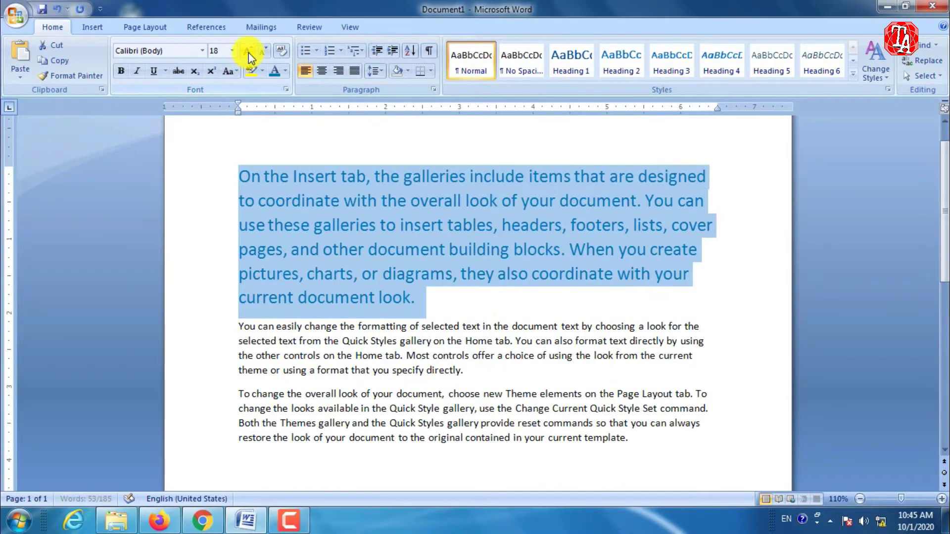
Set the first paragraph's font to Times New Roman and make it underlined, bold and italic.
{"action": "left_click", "coordinate": [202, 51]}
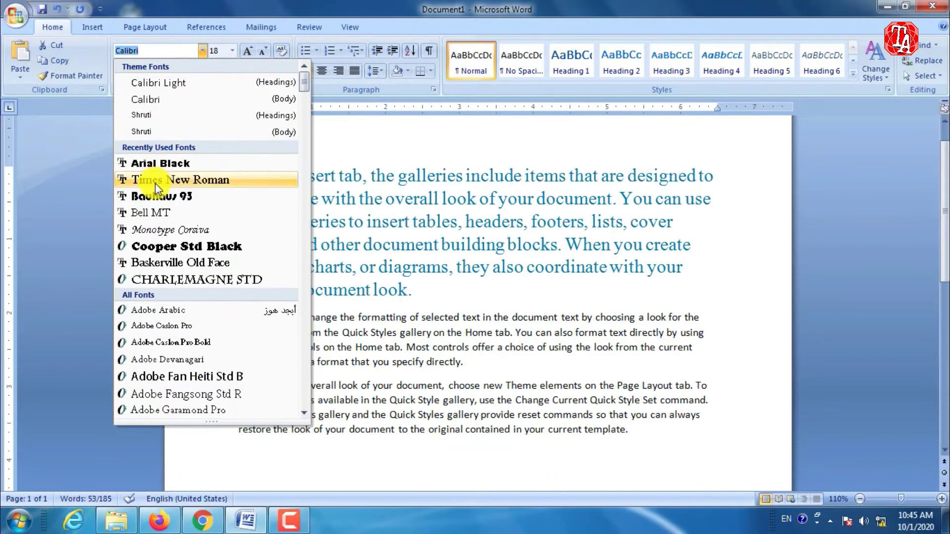
{"action": "left_click", "coordinate": [149, 179]}
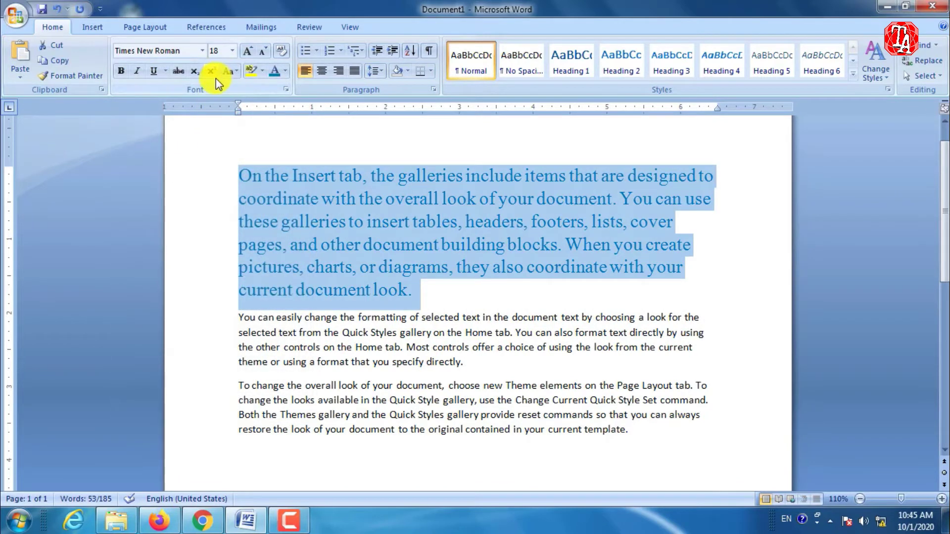
{"action": "left_click", "coordinate": [154, 72]}
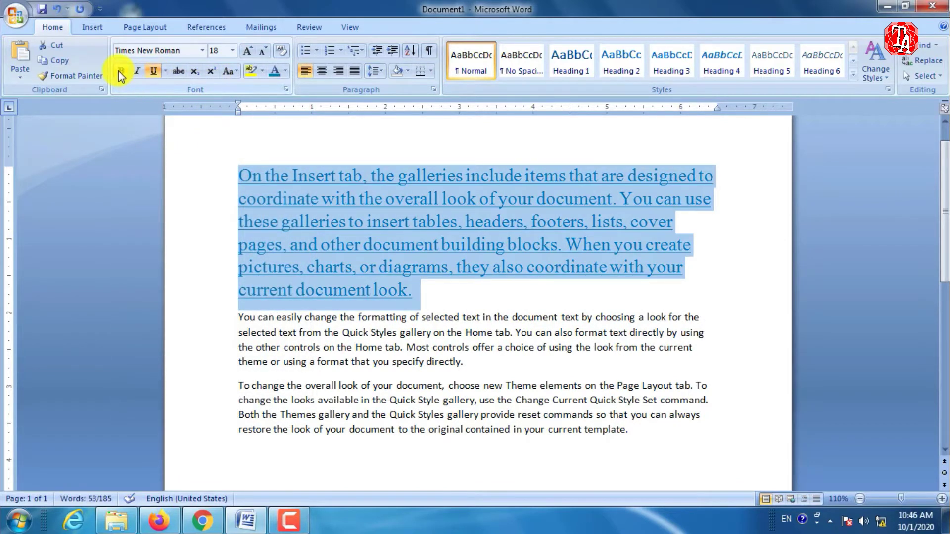
{"action": "left_click", "coordinate": [120, 70]}
{"action": "left_click", "coordinate": [138, 71]}
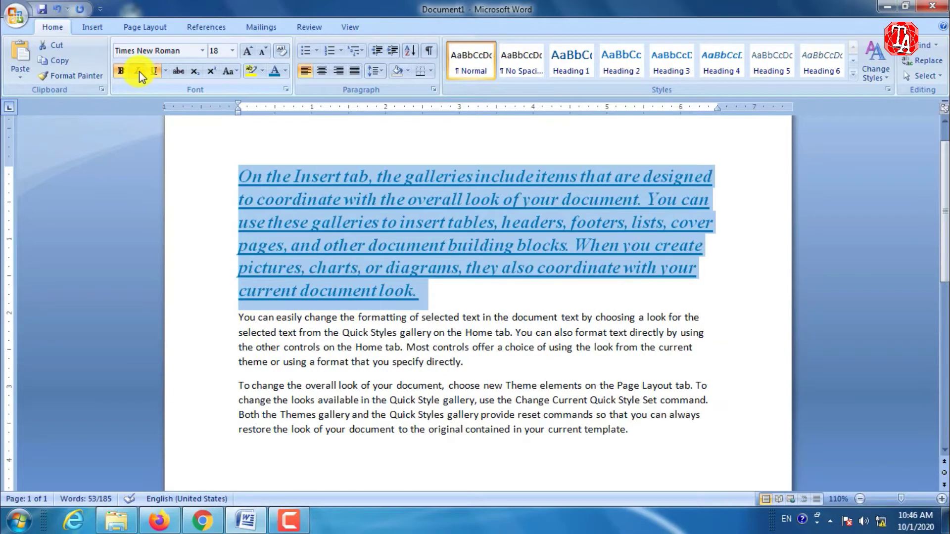
{"action": "scroll", "coordinate": [273, 253], "scroll_direction": "down", "scroll_amount": 3}
{"action": "scroll", "coordinate": [273, 253], "scroll_direction": "up", "scroll_amount": 3}
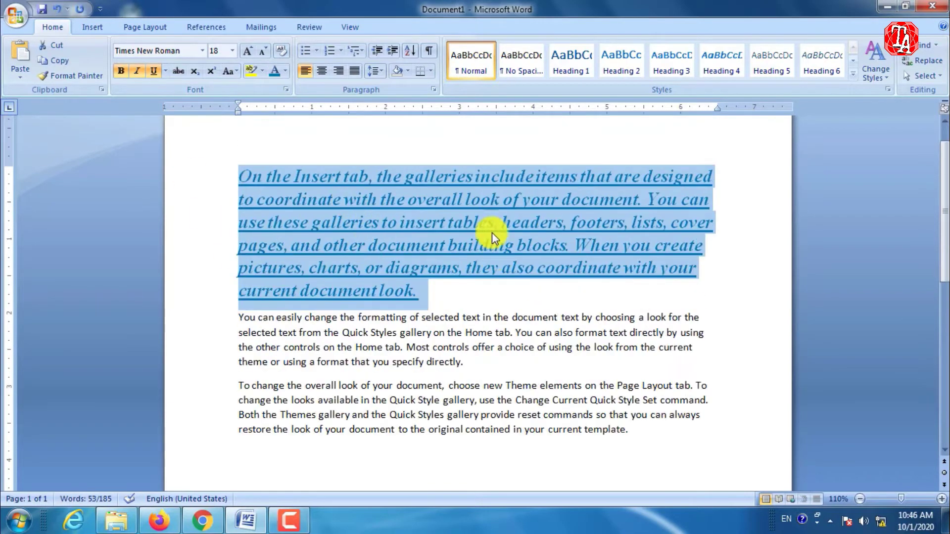
{"action": "left_click", "coordinate": [515, 255]}
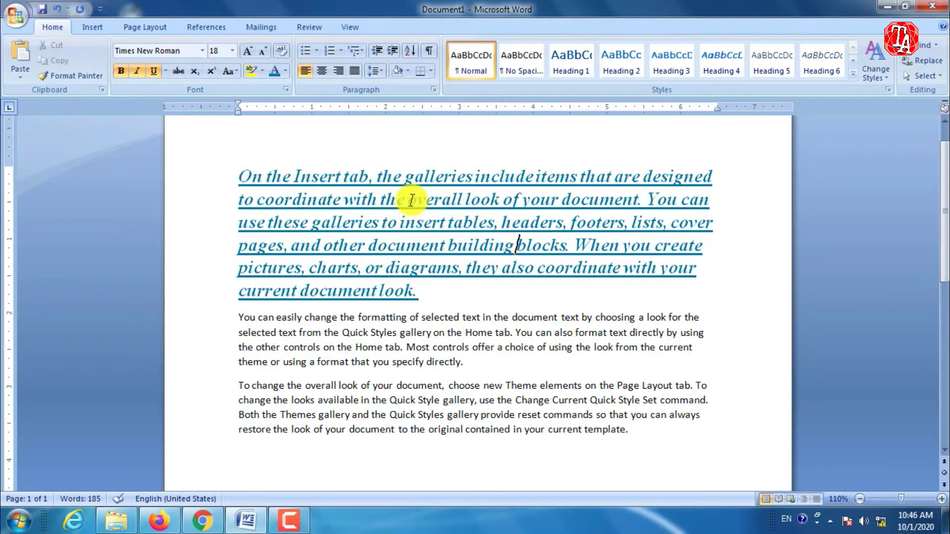
Copy the first paragraph's formatting onto the last paragraph with Format Painter.
{"action": "scroll", "coordinate": [487, 237], "scroll_direction": "down", "scroll_amount": 2}
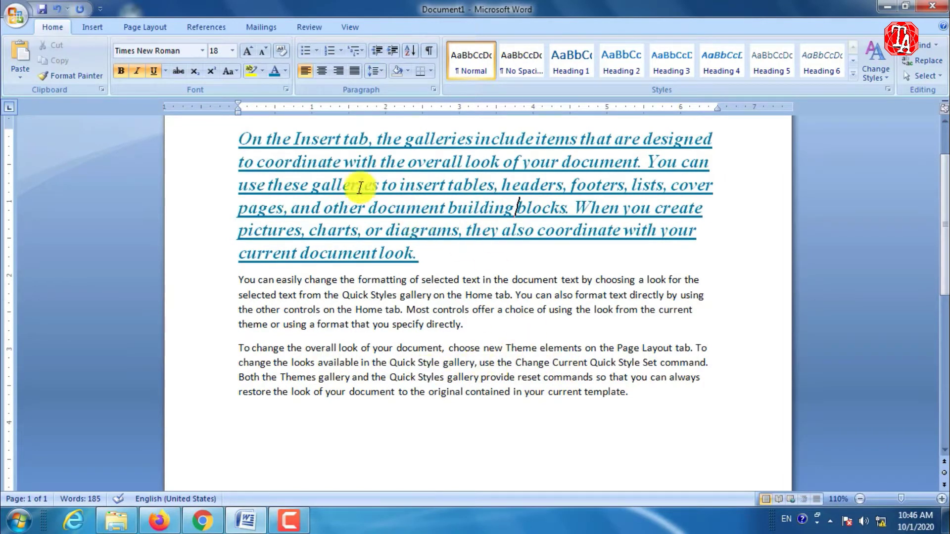
{"action": "left_click_drag", "start_coordinate": [240, 134], "coordinate": [480, 244]}
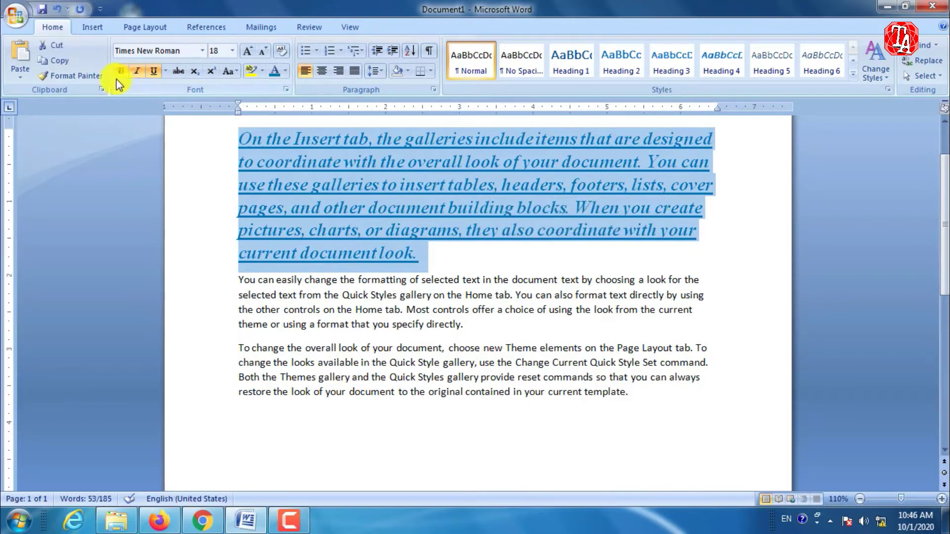
{"action": "left_click", "coordinate": [74, 77]}
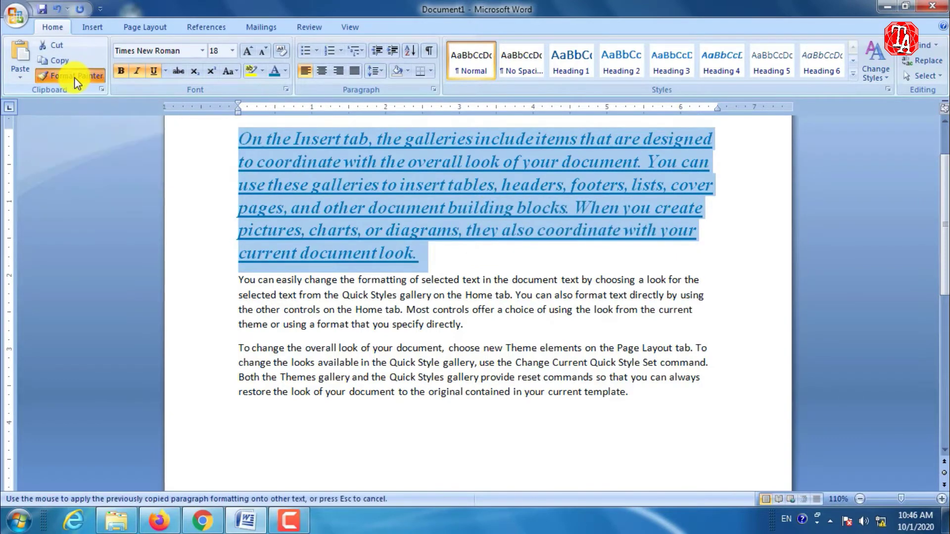
{"action": "scroll", "coordinate": [215, 295], "scroll_direction": "down", "scroll_amount": 2}
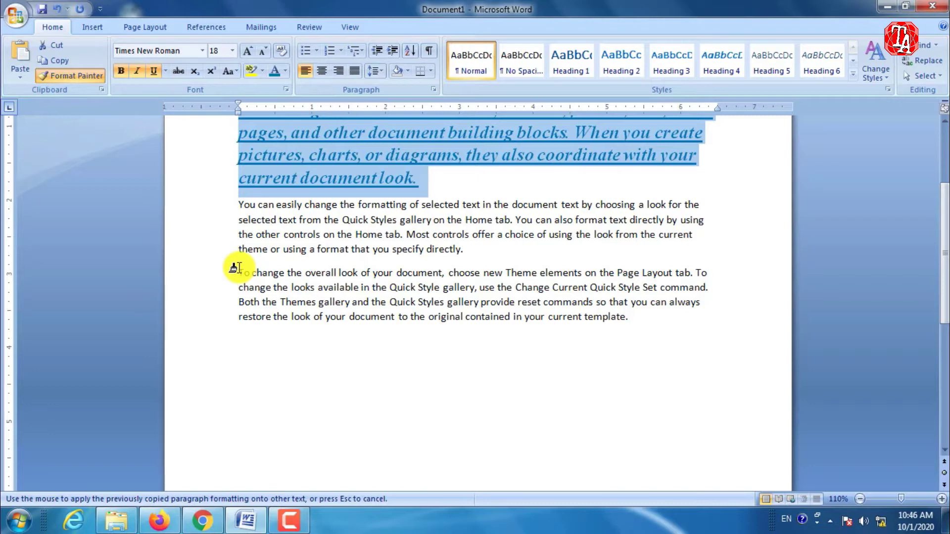
{"action": "mouse_move", "coordinate": [237, 268]}
{"action": "left_mouse_down"}
{"action": "mouse_move", "coordinate": [430, 314]}
{"action": "mouse_move", "coordinate": [648, 328]}
{"action": "left_mouse_up"}
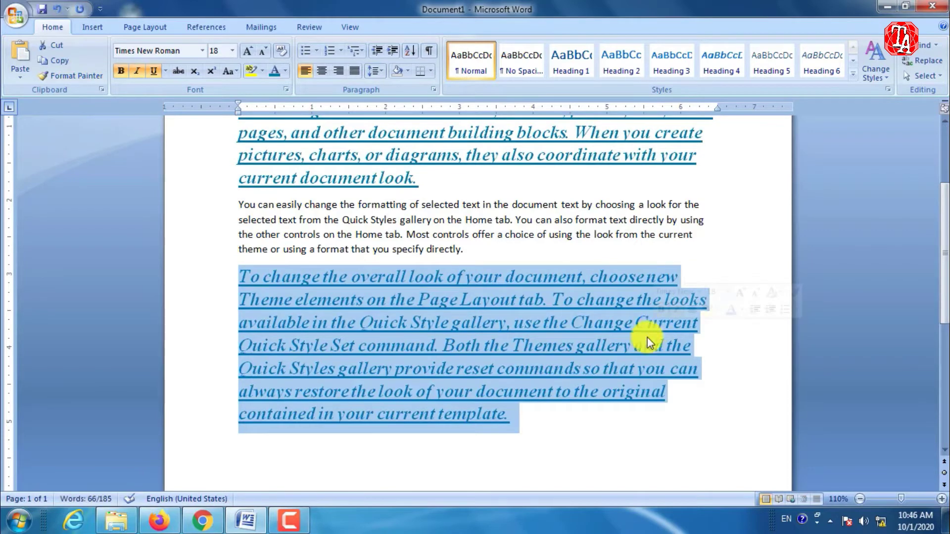
{"action": "scroll", "coordinate": [435, 301], "scroll_direction": "up", "scroll_amount": 3}
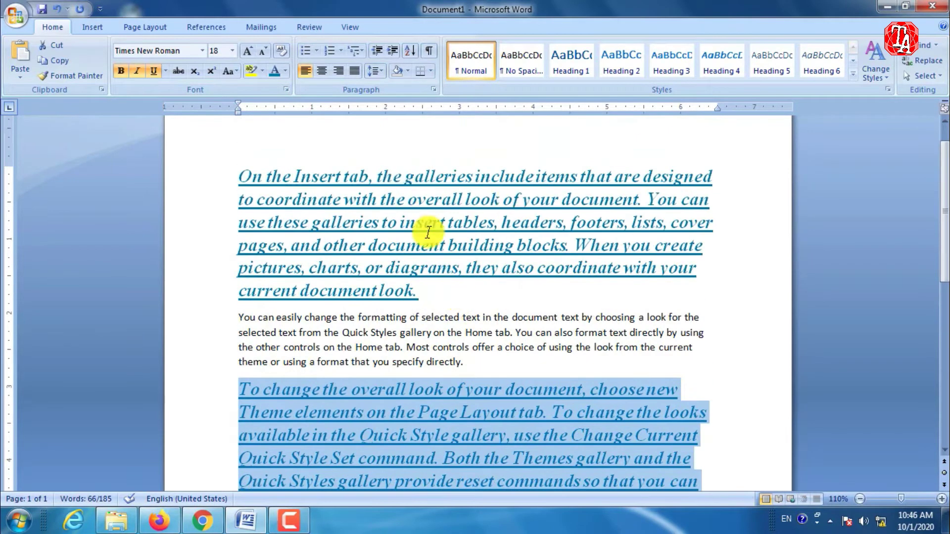
{"action": "scroll", "coordinate": [435, 232], "scroll_direction": "down", "scroll_amount": 2}
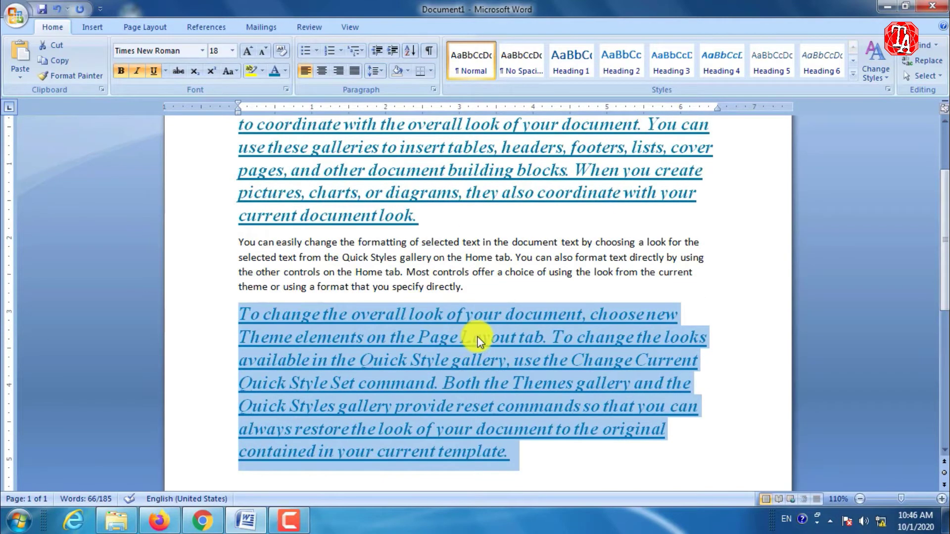
Undo the copied formatting and all font changes made to the first paragraph.
{"action": "key", "text": "ctrl+z"}
{"action": "key", "text": "ctrl+z"}
{"action": "key", "text": "ctrl+z"}
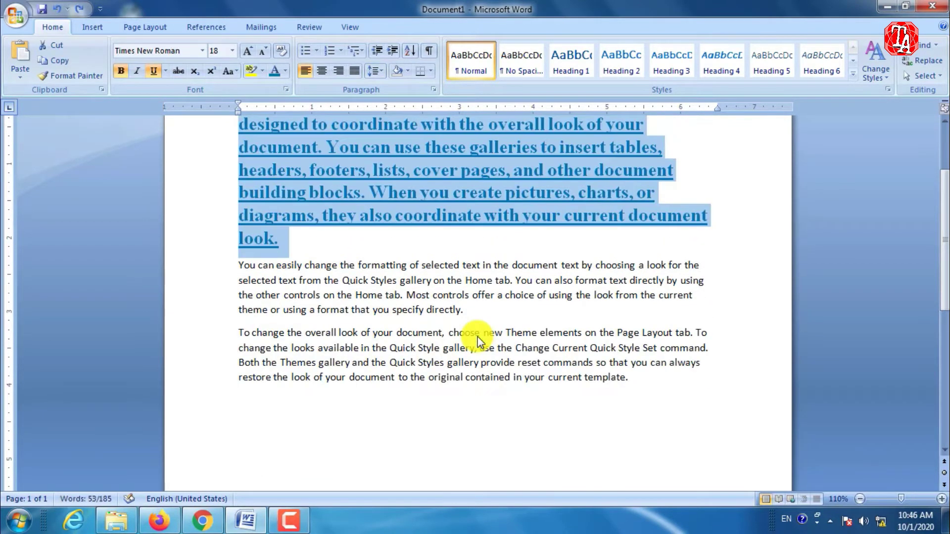
{"action": "key", "text": "ctrl+z"}
{"action": "key", "text": "ctrl+z"}
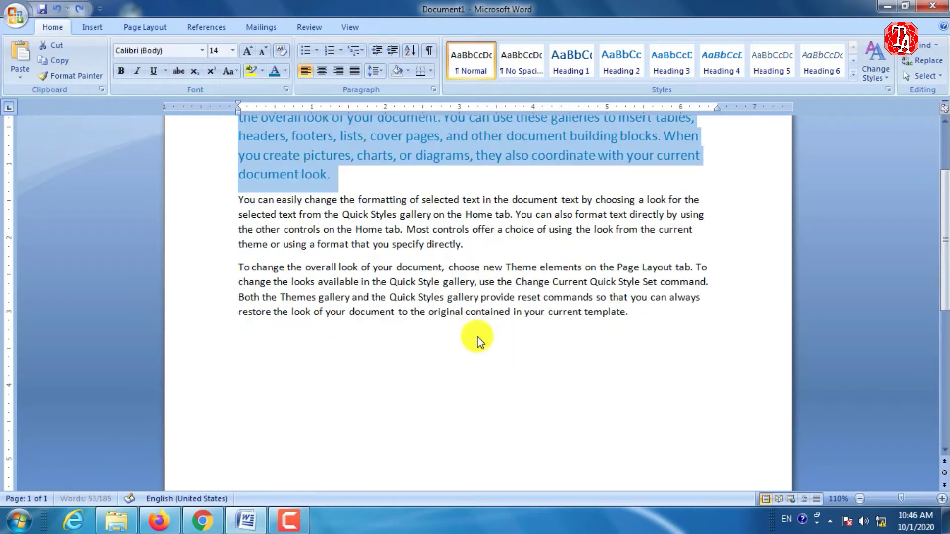
{"action": "key", "text": "ctrl+z"}
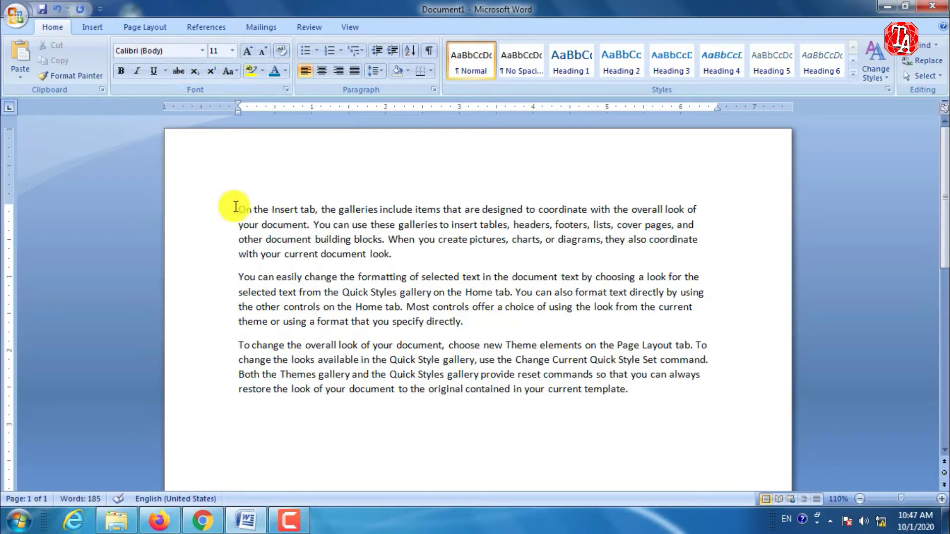
Apply the Forte font to the first paragraph and undo that font change.
{"action": "left_click_drag", "start_coordinate": [241, 210], "coordinate": [517, 250]}
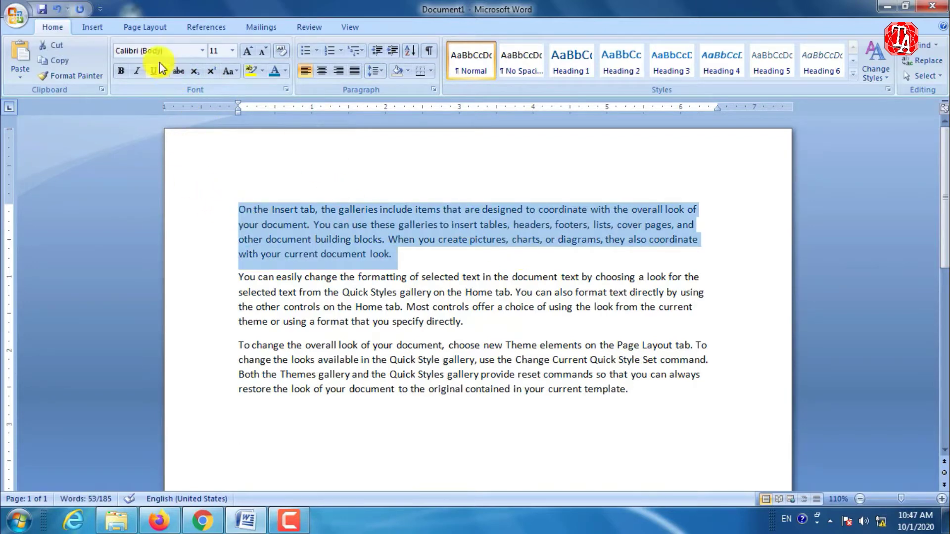
{"action": "left_click", "coordinate": [203, 54]}
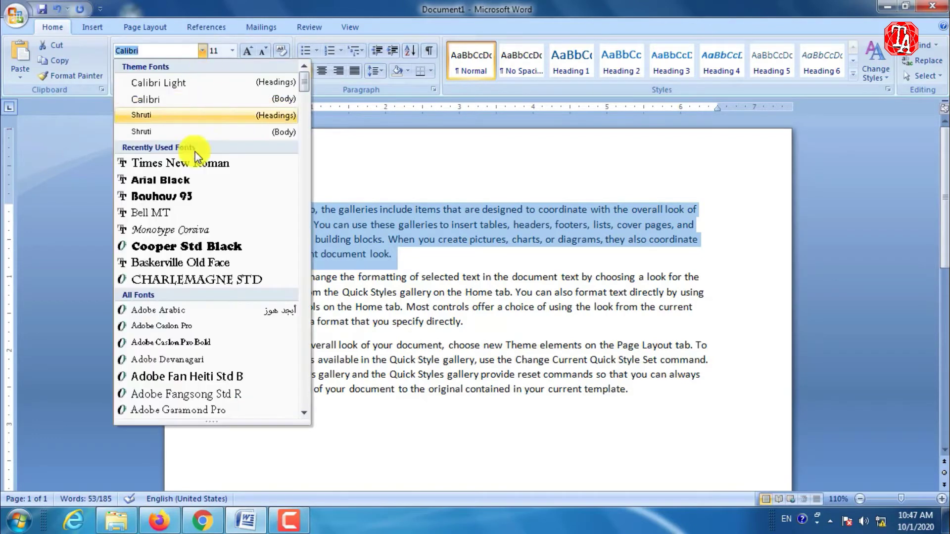
{"action": "scroll", "coordinate": [203, 284], "scroll_direction": "down", "scroll_amount": 15}
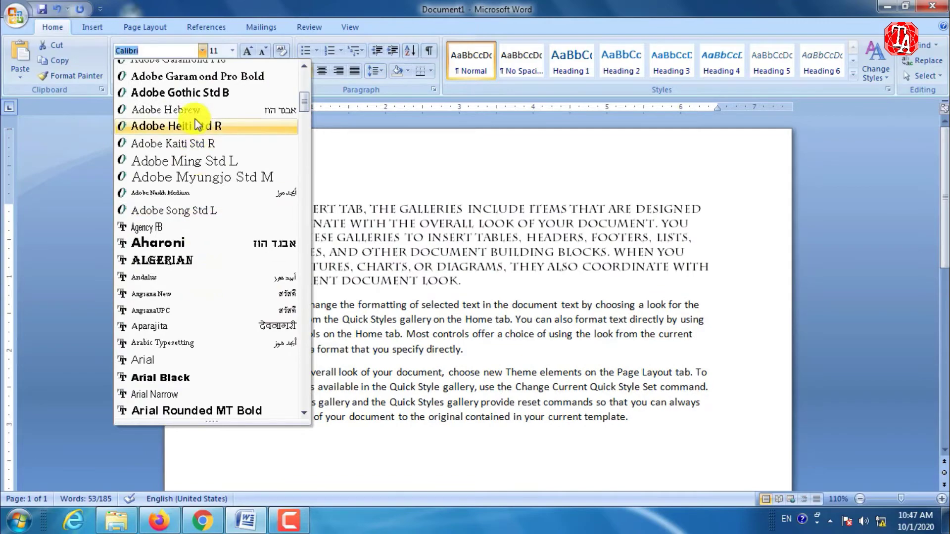
{"action": "scroll", "coordinate": [191, 235], "scroll_direction": "down", "scroll_amount": 20}
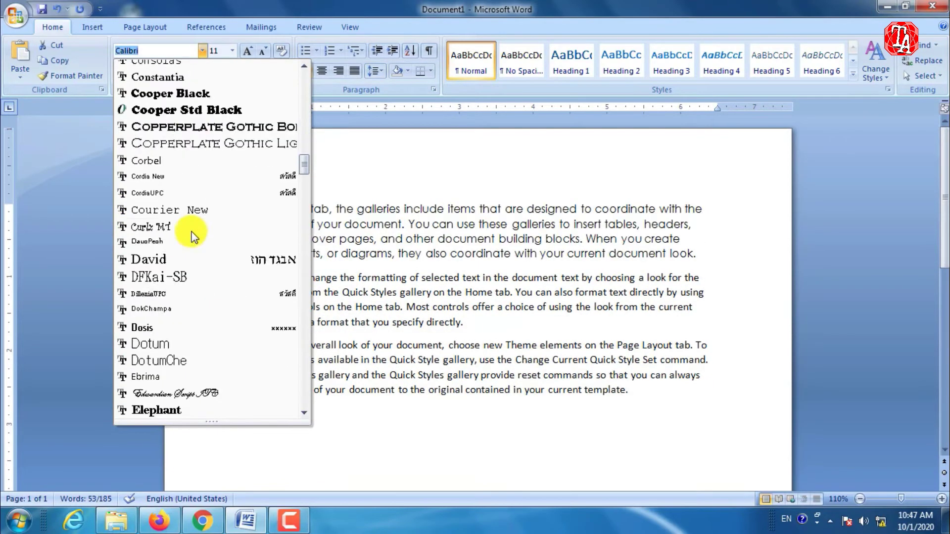
{"action": "scroll", "coordinate": [192, 233], "scroll_direction": "down", "scroll_amount": 5}
{"action": "scroll", "coordinate": [192, 232], "scroll_direction": "up", "scroll_amount": 8}
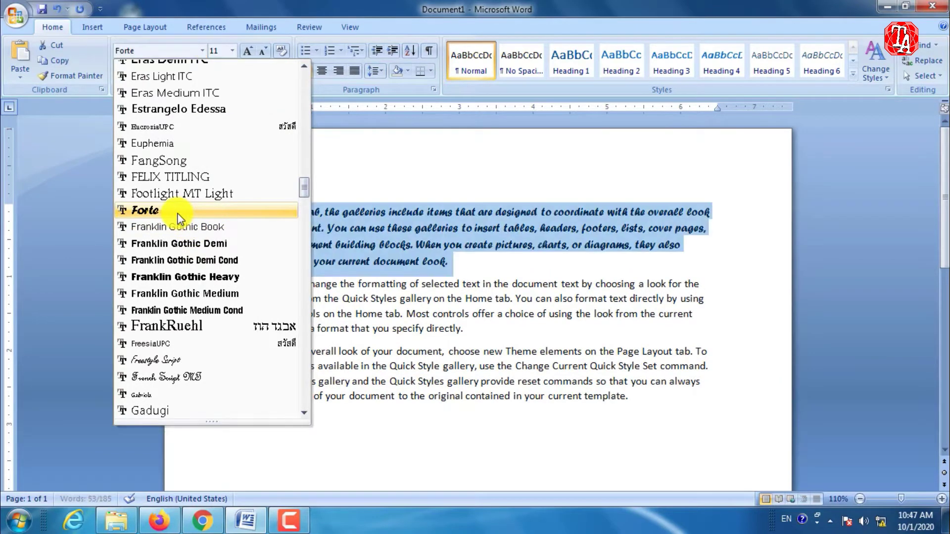
{"action": "left_click", "coordinate": [178, 212]}
{"action": "left_click", "coordinate": [476, 257]}
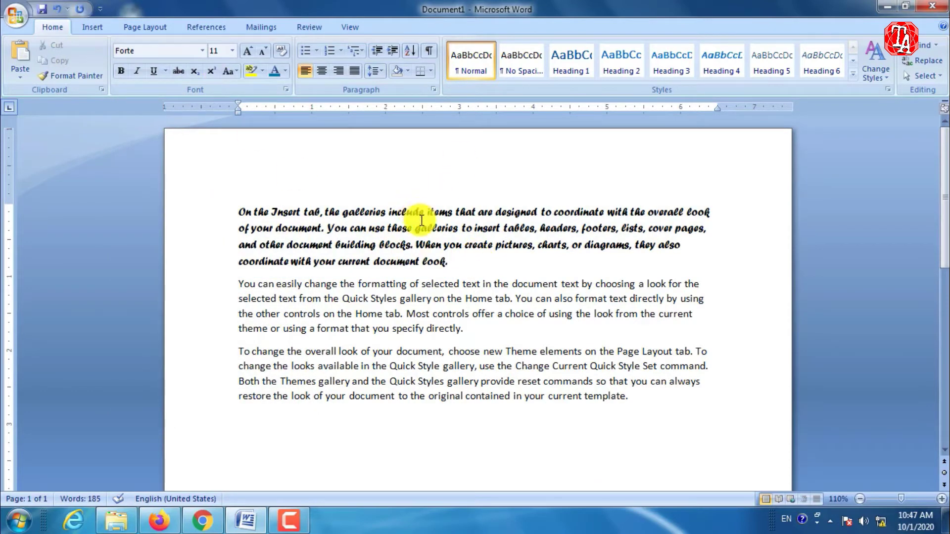
{"action": "key", "text": "ctrl+z"}
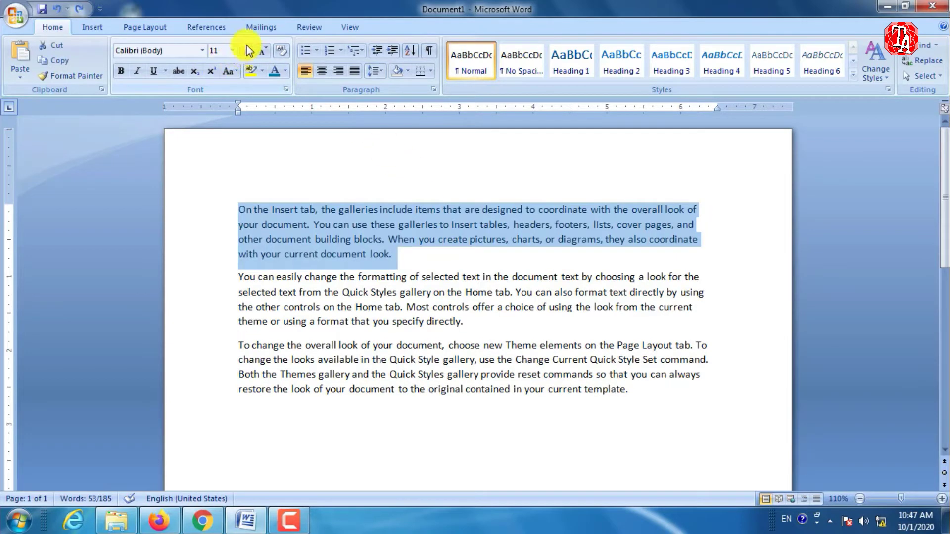
Enlarge the first paragraph's text step by step to 90 points with Grow Font.
{"action": "left_click", "coordinate": [232, 52]}
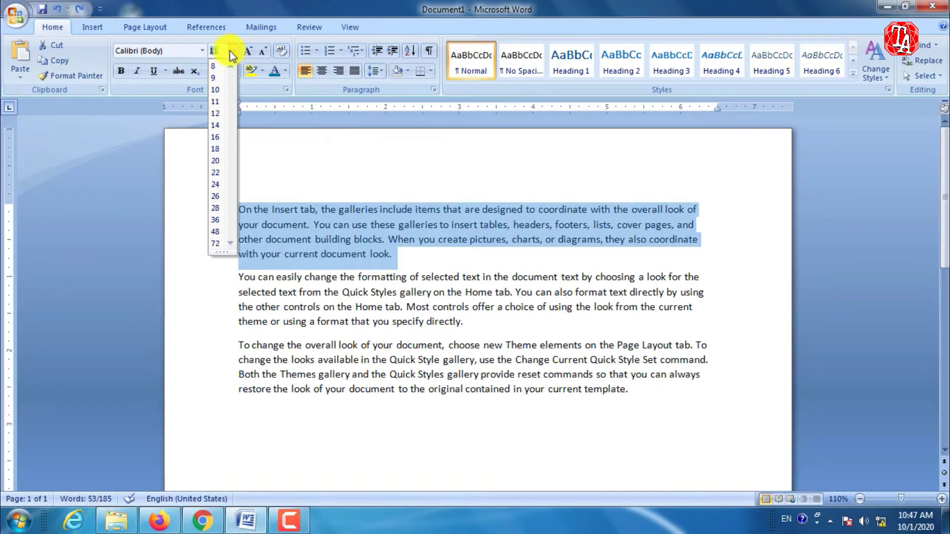
{"action": "left_click", "coordinate": [231, 51]}
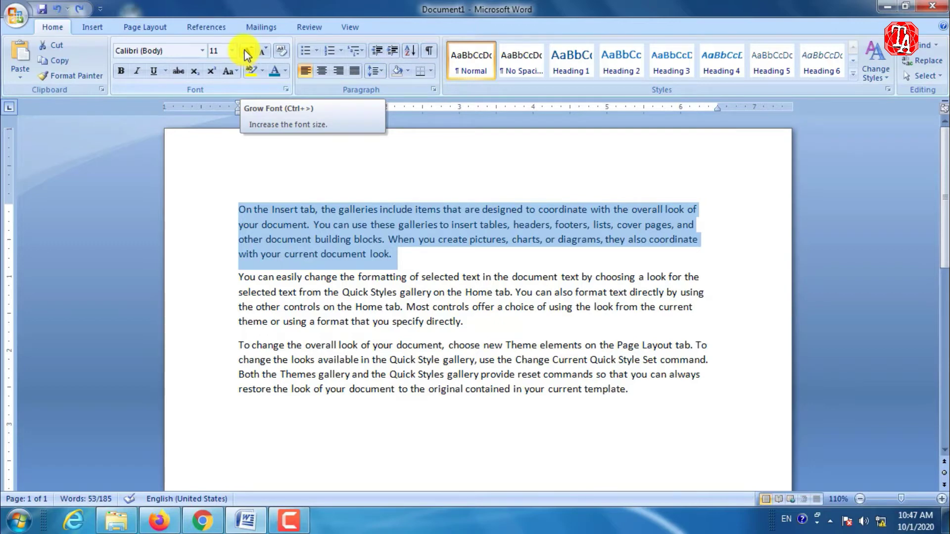
{"action": "left_click", "coordinate": [248, 53]}
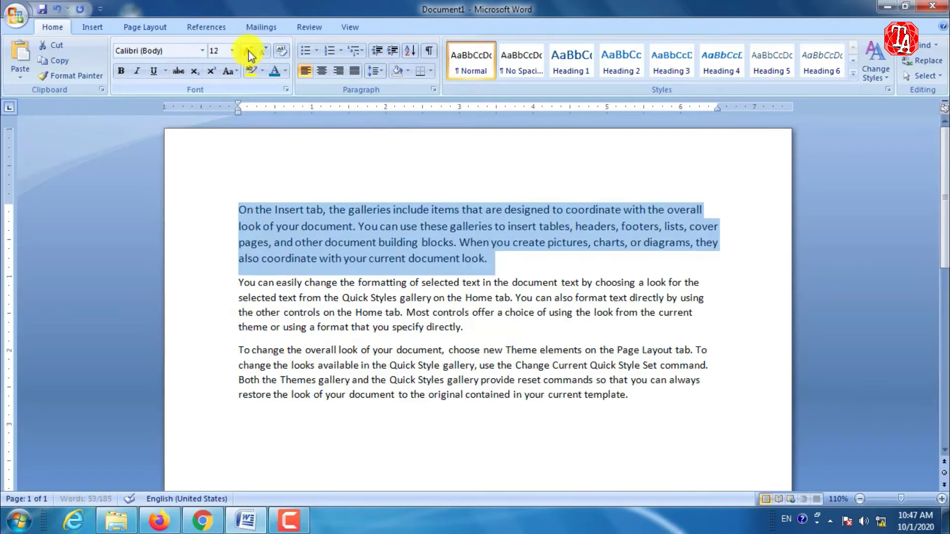
{"action": "left_click", "coordinate": [249, 53]}
{"action": "left_click", "coordinate": [248, 51]}
{"action": "left_click", "coordinate": [248, 51]}
{"action": "left_click", "coordinate": [248, 51]}
{"action": "left_click", "coordinate": [248, 50]}
{"action": "left_click", "coordinate": [248, 50]}
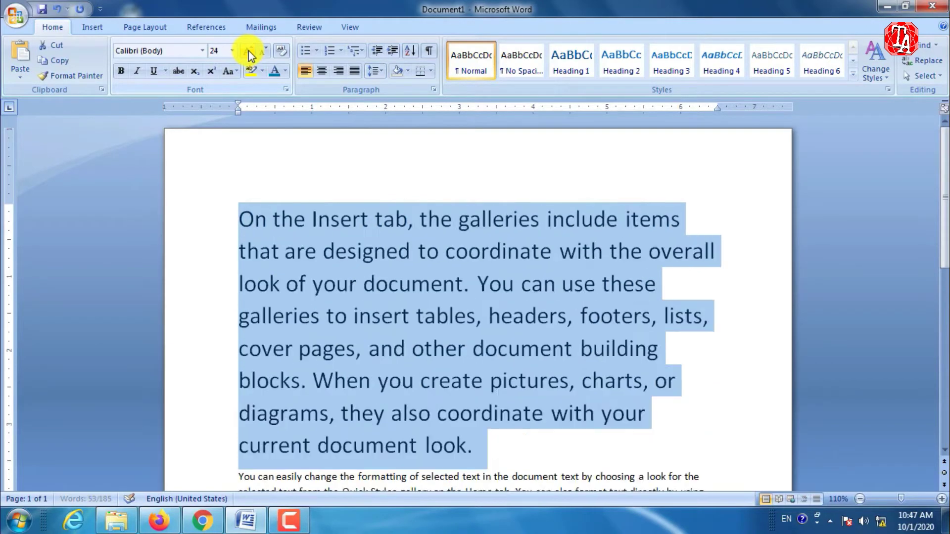
{"action": "left_click", "coordinate": [248, 50]}
{"action": "left_click", "coordinate": [249, 50]}
{"action": "left_click", "coordinate": [248, 50]}
{"action": "left_click", "coordinate": [248, 51]}
{"action": "left_click", "coordinate": [248, 50]}
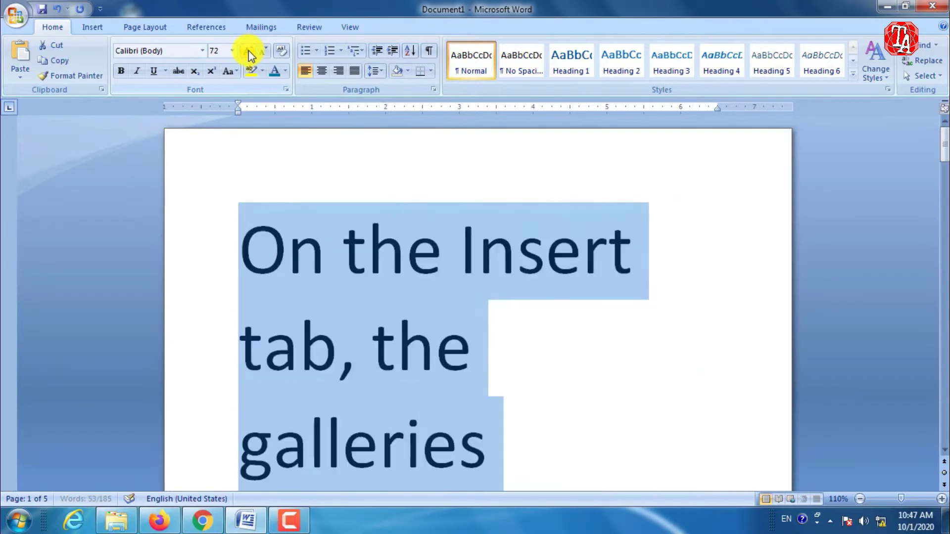
{"action": "left_click", "coordinate": [249, 50]}
{"action": "left_click", "coordinate": [248, 51]}
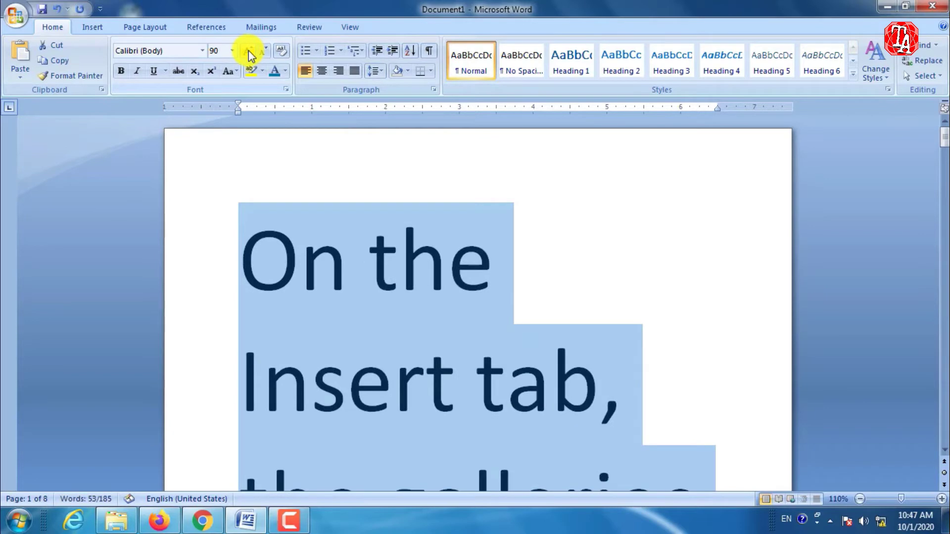
Reduce the first paragraph's text step by step to 11 points with Shrink Font.
{"action": "left_click", "coordinate": [261, 54]}
{"action": "left_click", "coordinate": [260, 53]}
{"action": "left_click", "coordinate": [260, 53]}
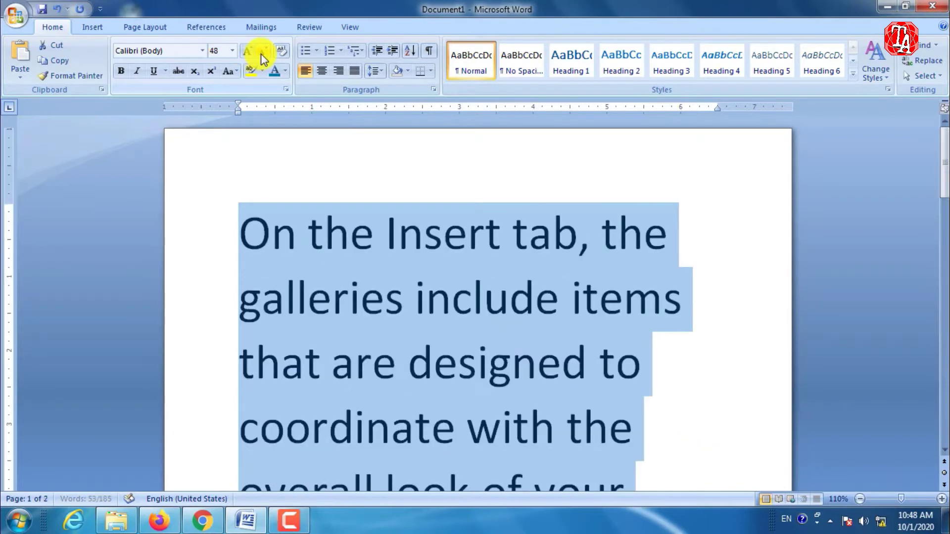
{"action": "left_click", "coordinate": [260, 54]}
{"action": "left_click", "coordinate": [260, 54]}
{"action": "left_click", "coordinate": [260, 53]}
{"action": "left_click", "coordinate": [260, 54]}
{"action": "left_click", "coordinate": [260, 54]}
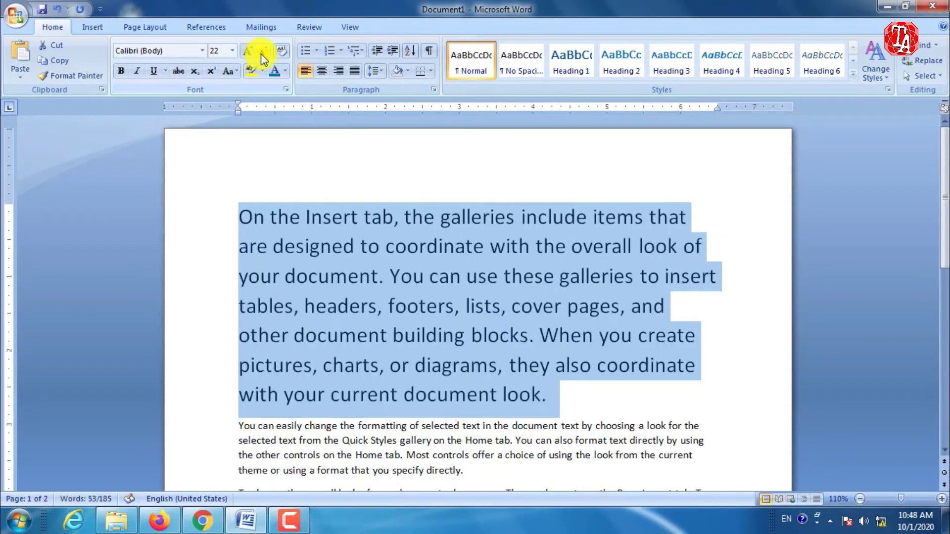
{"action": "left_click", "coordinate": [260, 53]}
{"action": "left_click", "coordinate": [261, 54]}
{"action": "left_click", "coordinate": [260, 53]}
{"action": "left_click", "coordinate": [260, 54]}
{"action": "left_click", "coordinate": [260, 53]}
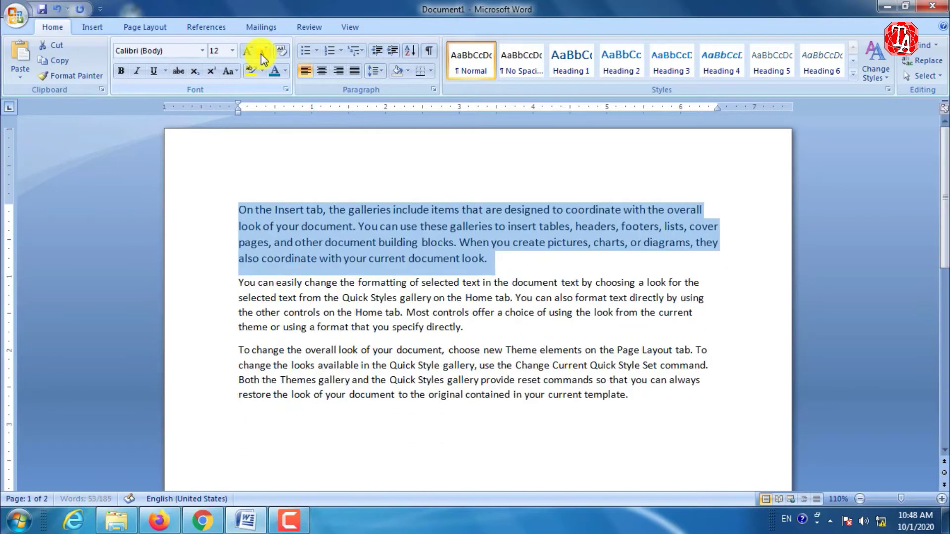
{"action": "left_click", "coordinate": [261, 53]}
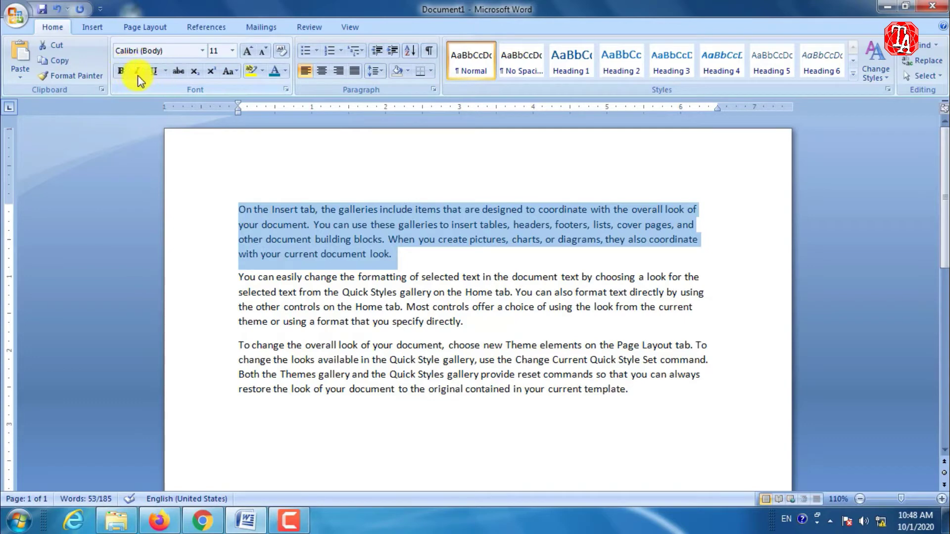
Make the first paragraph bold, italic and underlined.
{"action": "left_click", "coordinate": [120, 72]}
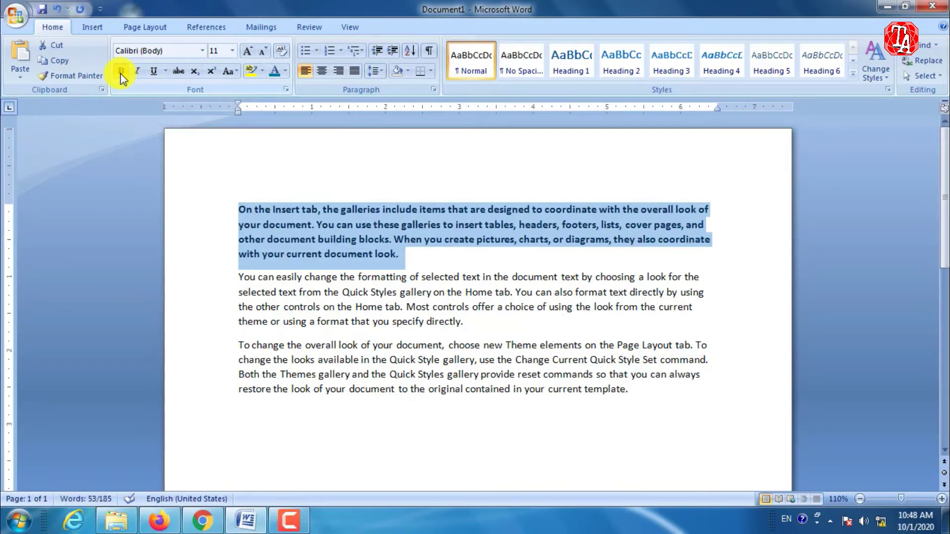
{"action": "left_click", "coordinate": [136, 72]}
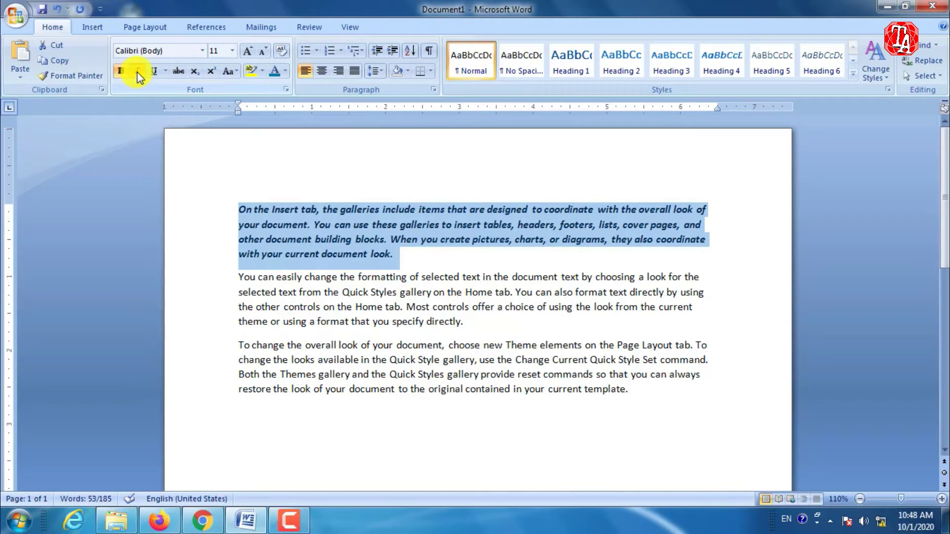
{"action": "left_click", "coordinate": [153, 74]}
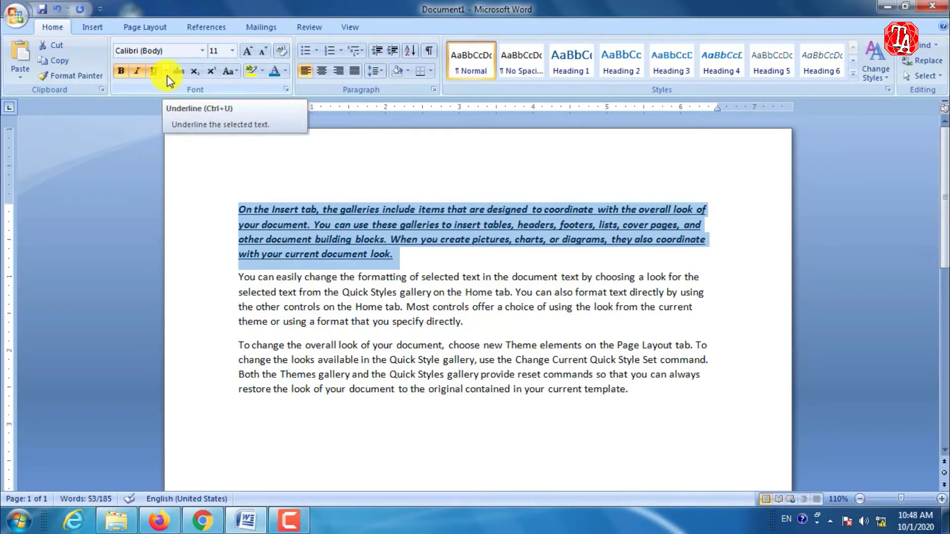
Set the first paragraph's underline colour to the standard red and inspect the underlined text up close.
{"action": "left_click", "coordinate": [165, 71]}
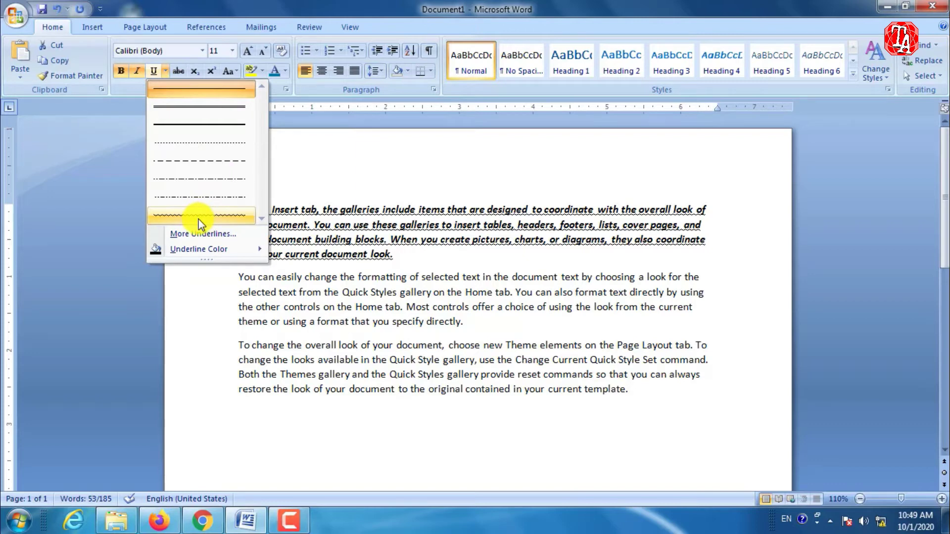
{"action": "mouse_move", "coordinate": [223, 250]}
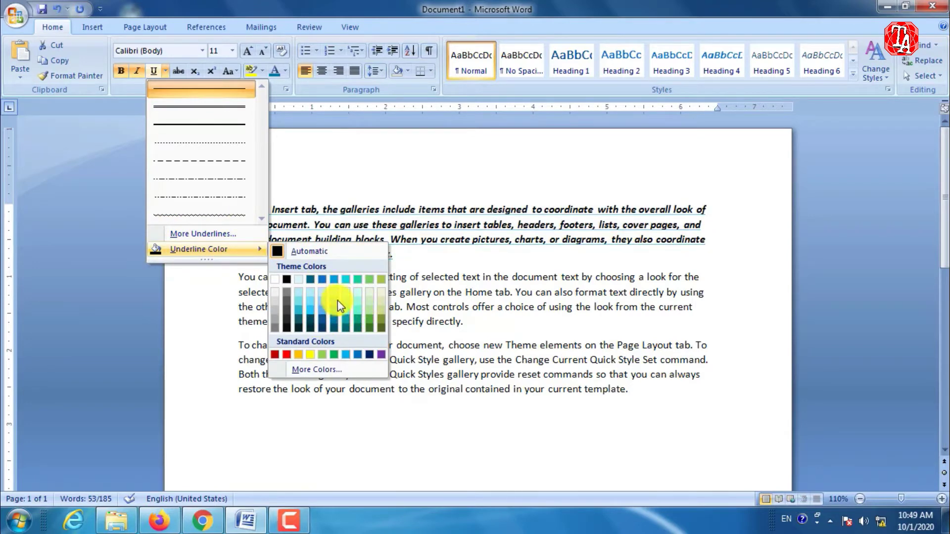
{"action": "left_click", "coordinate": [285, 355]}
{"action": "left_click", "coordinate": [441, 248]}
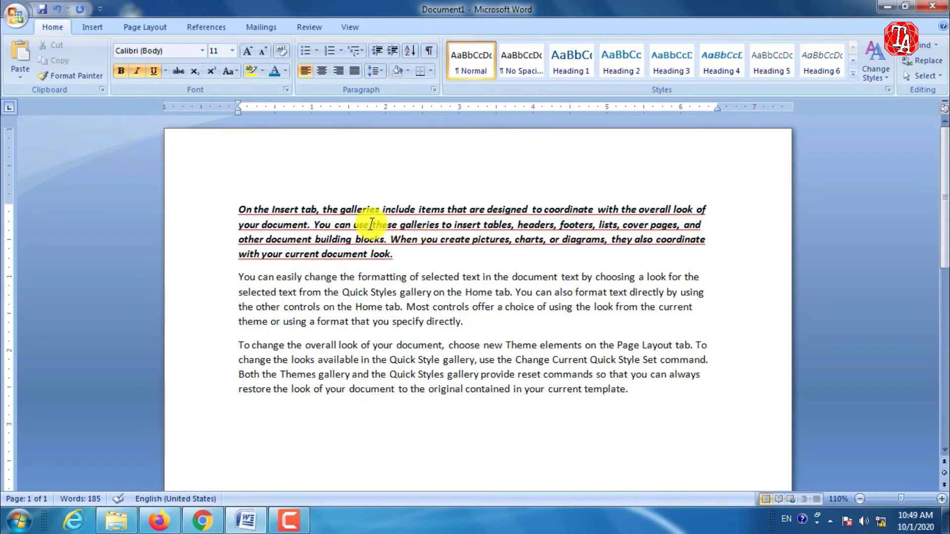
{"action": "scroll", "coordinate": [371, 229], "scroll_direction": "up", "scroll_amount": 6}
{"action": "scroll", "coordinate": [372, 231], "scroll_direction": "up", "scroll_amount": 1}
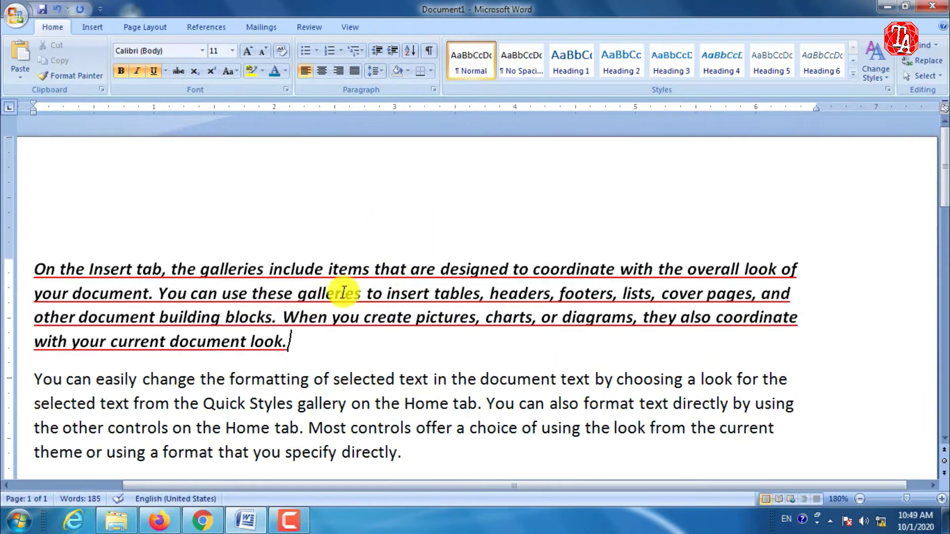
{"action": "scroll", "coordinate": [439, 254], "scroll_direction": "down", "scroll_amount": 7}
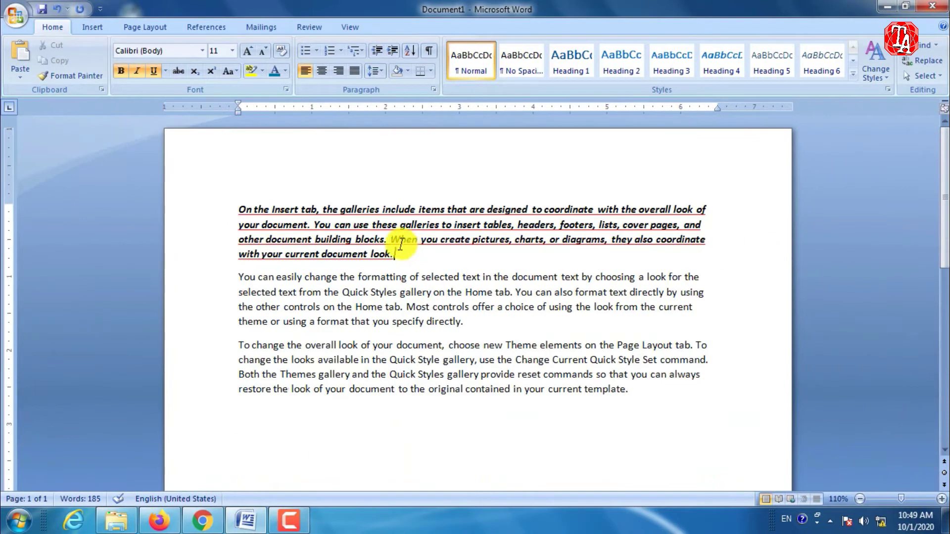
Undo the underline colour, underline, italic and bold changes on the first paragraph.
{"action": "key", "text": "ctrl+z"}
{"action": "key", "text": "ctrl+z"}
{"action": "key", "text": "ctrl+z"}
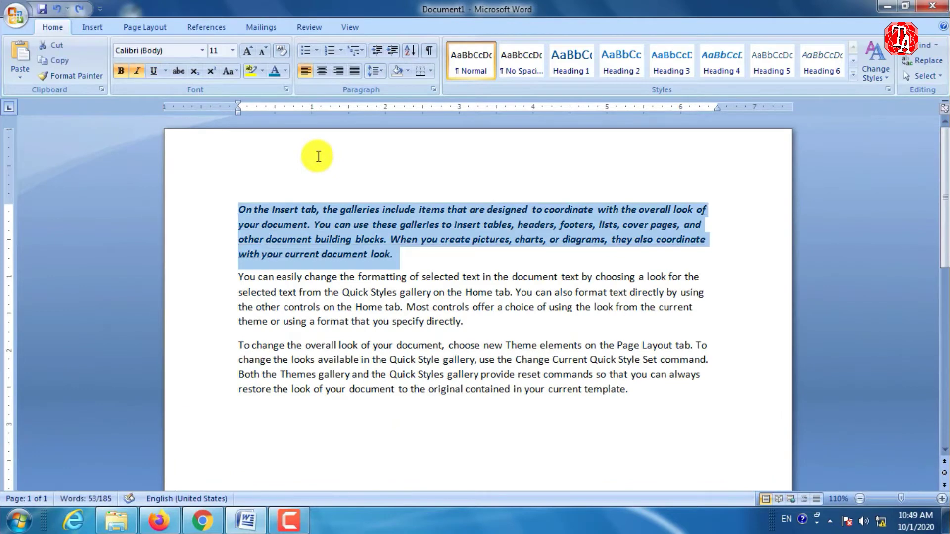
{"action": "key", "text": "ctrl+z"}
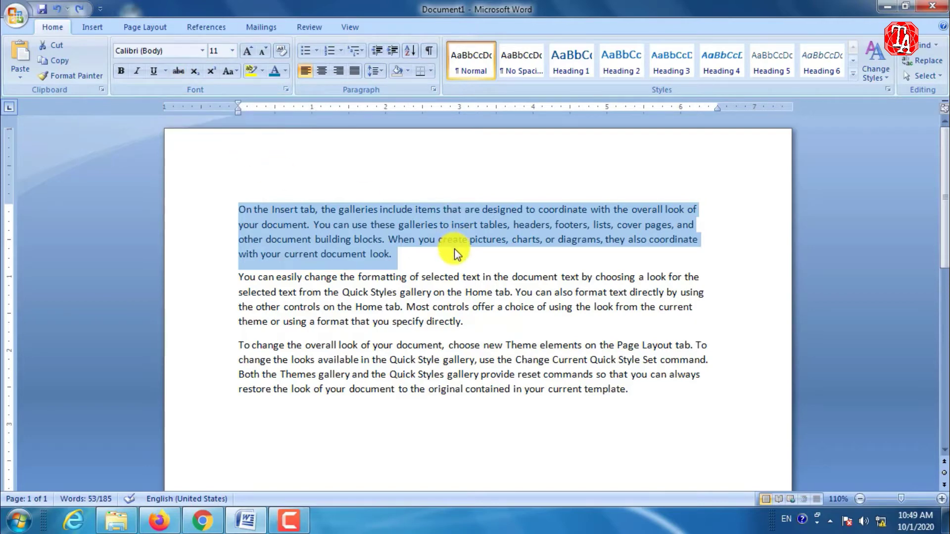
Strike through "text in the document text by choosing" in the second paragraph and undo the strikethrough.
{"action": "scroll", "coordinate": [454, 248], "scroll_direction": "down", "scroll_amount": 1}
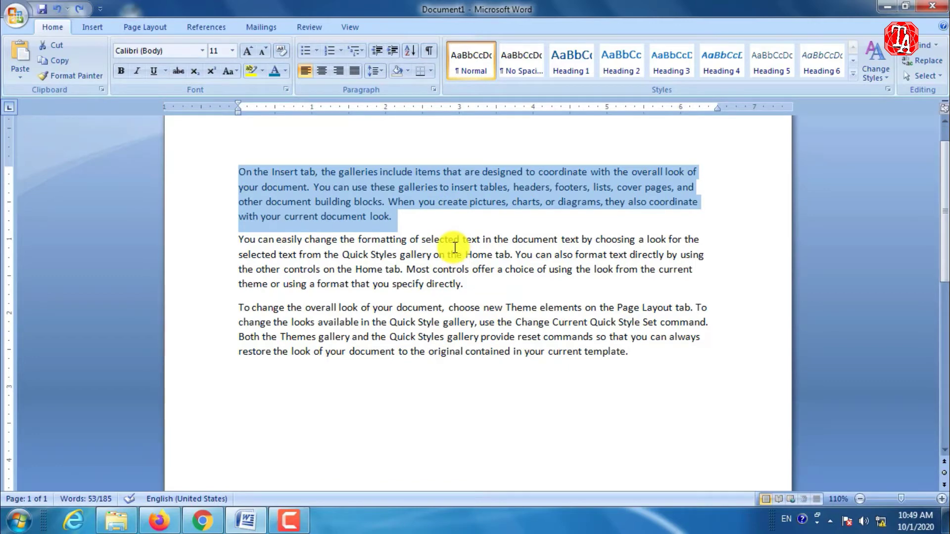
{"action": "left_click", "coordinate": [459, 245]}
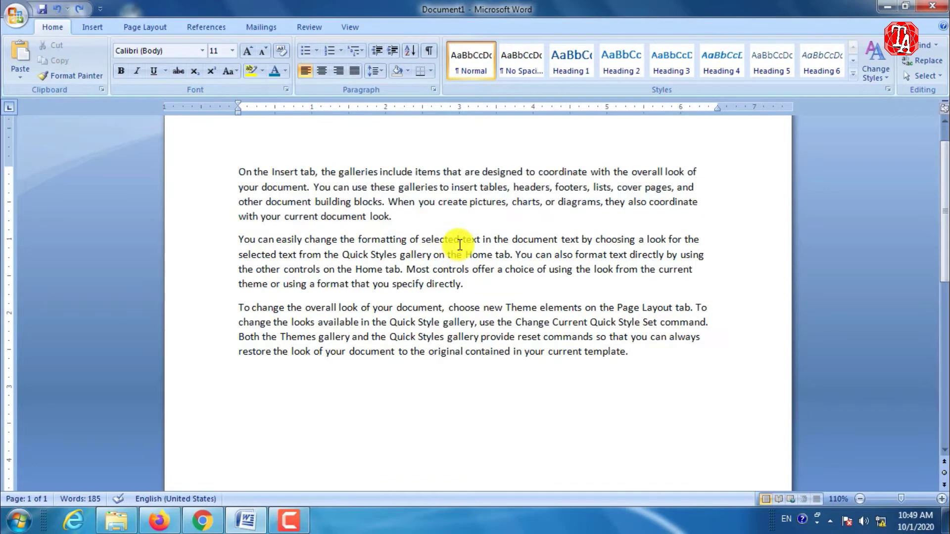
{"action": "left_click_drag", "start_coordinate": [463, 241], "coordinate": [631, 241]}
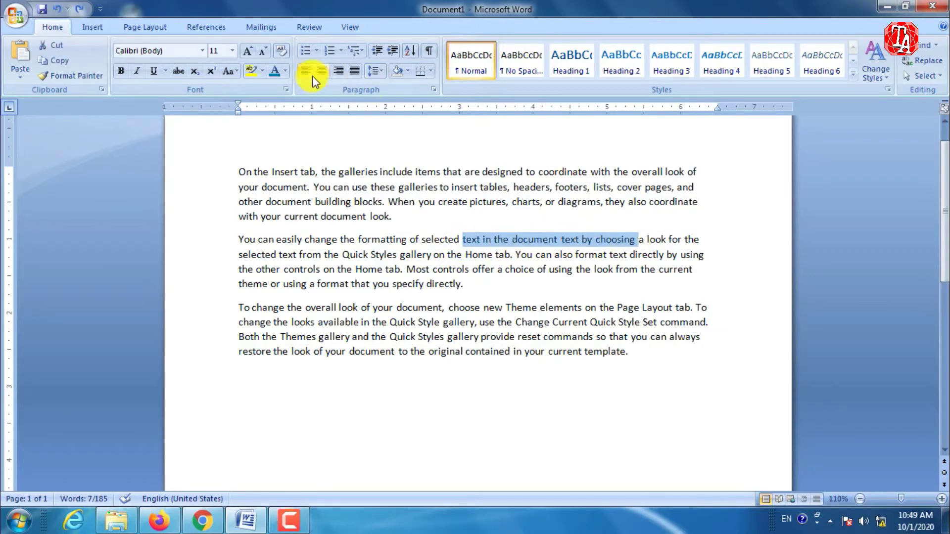
{"action": "left_click", "coordinate": [177, 72]}
{"action": "left_click", "coordinate": [487, 307]}
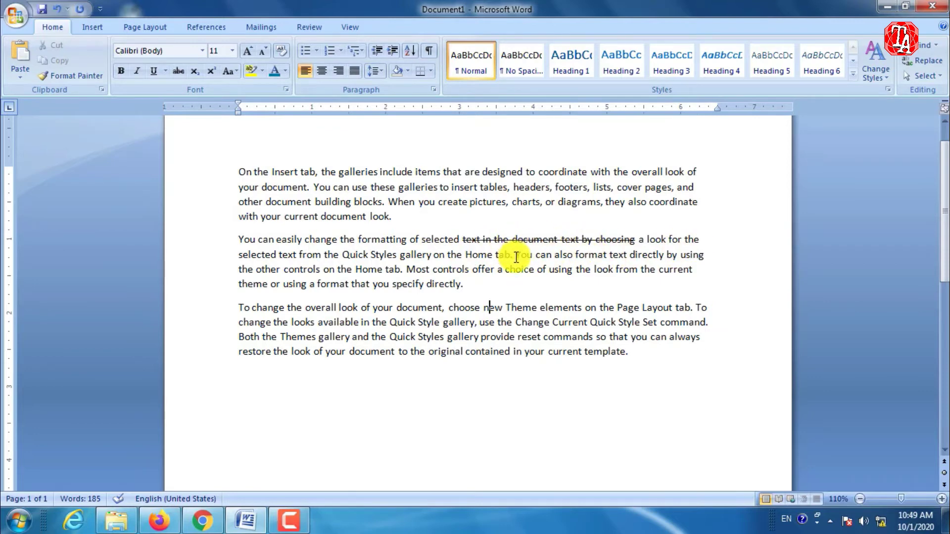
{"action": "key", "text": "ctrl+z"}
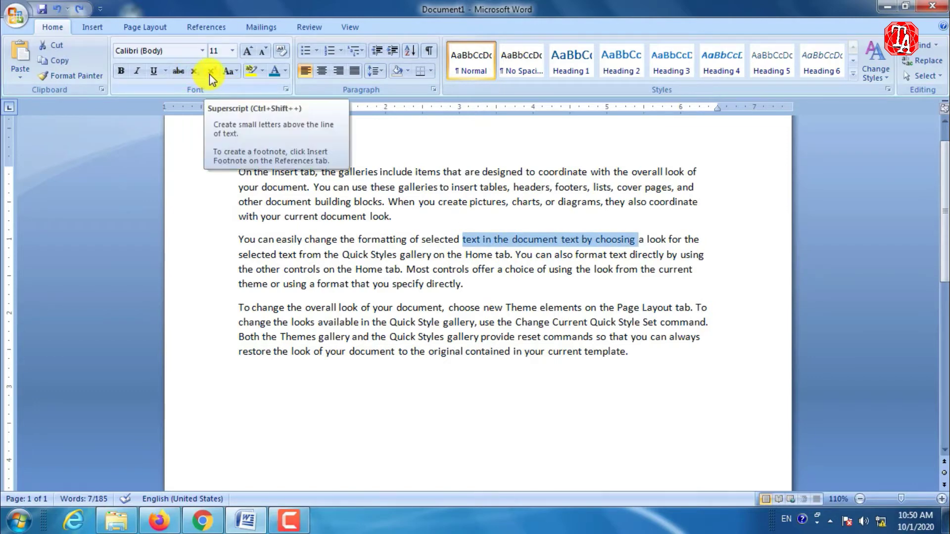
Add the text "10th" on a new line below the last paragraph, leaving one blank line between them.
{"action": "scroll", "coordinate": [331, 282], "scroll_direction": "down", "scroll_amount": 4}
{"action": "left_click", "coordinate": [662, 215]}
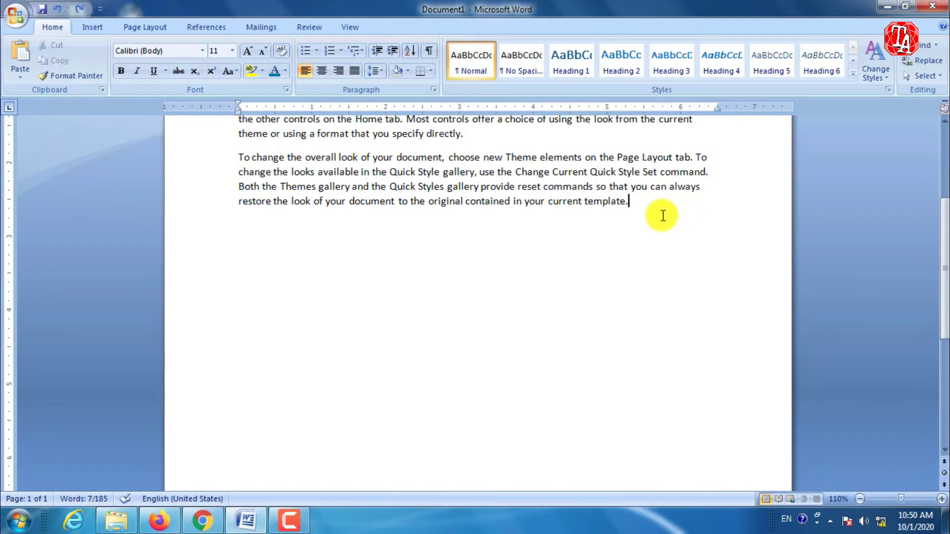
{"action": "key", "text": "Return"}
{"action": "key", "text": "Return"}
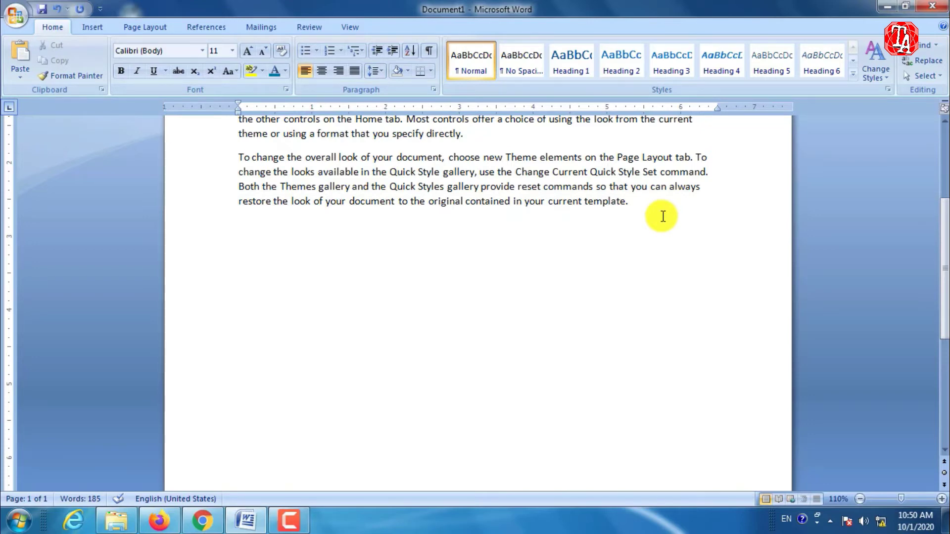
{"action": "type", "text": "10th"}
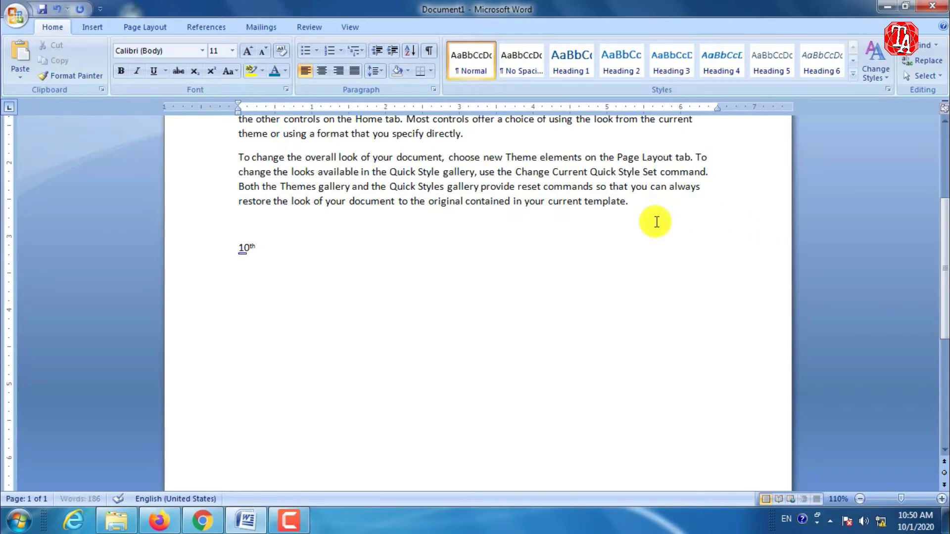
Retype the "10th" below the last paragraph as plain text without superscript formatting.
{"action": "key", "text": "BackSpace"}
{"action": "key", "text": "BackSpace"}
{"action": "key", "text": "BackSpace"}
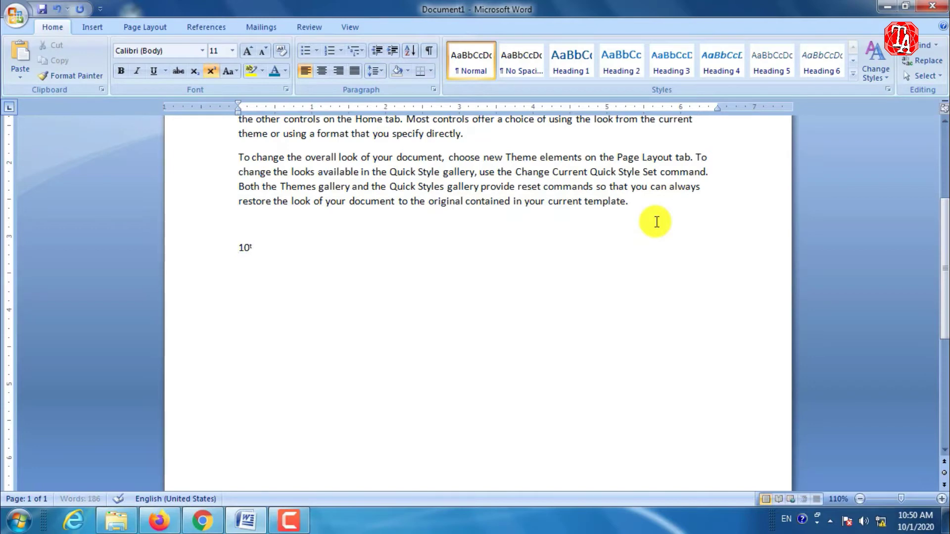
{"action": "type", "text": "t"}
{"action": "key", "text": "BackSpace"}
{"action": "key", "text": "BackSpace"}
{"action": "type", "text": "0th"}
{"action": "scroll", "coordinate": [657, 222], "scroll_direction": "up", "scroll_amount": 3}
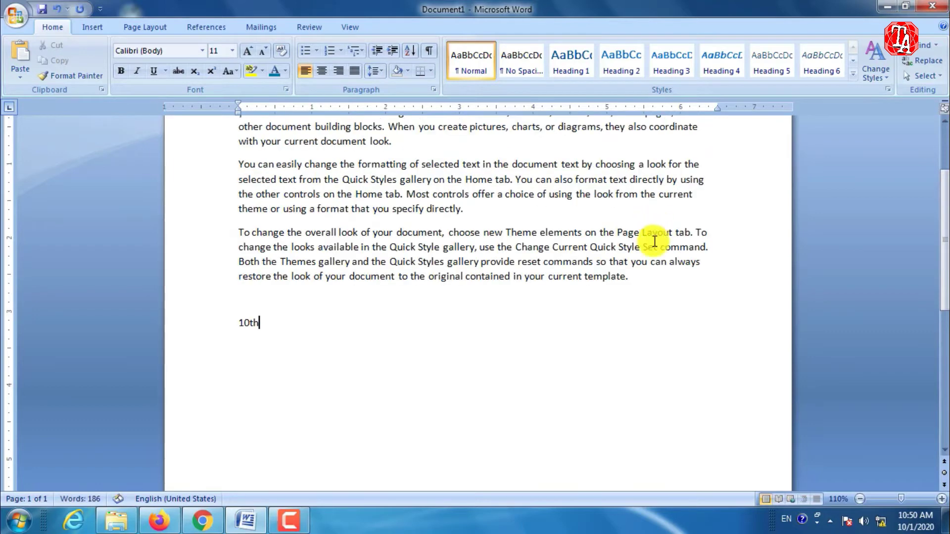
Enlarge the "10th" text below the last paragraph to font size 72.
{"action": "left_click_drag", "start_coordinate": [241, 324], "coordinate": [291, 325]}
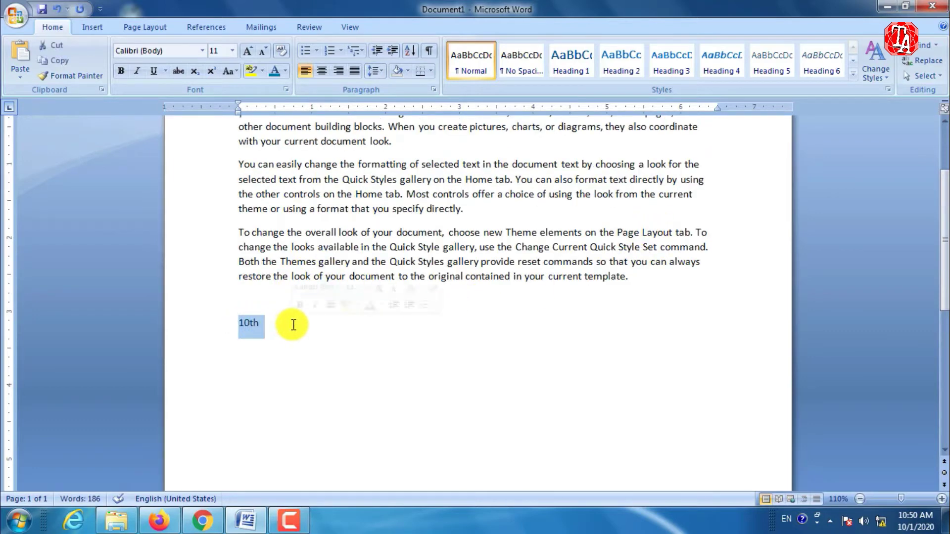
{"action": "left_click", "coordinate": [246, 52]}
{"action": "left_click", "coordinate": [246, 52]}
{"action": "left_click", "coordinate": [246, 51]}
{"action": "left_click", "coordinate": [245, 52]}
{"action": "left_click", "coordinate": [246, 52]}
{"action": "left_click", "coordinate": [246, 52]}
{"action": "left_click", "coordinate": [245, 52]}
{"action": "left_click", "coordinate": [245, 52]}
{"action": "left_click", "coordinate": [246, 52]}
{"action": "left_click", "coordinate": [246, 52]}
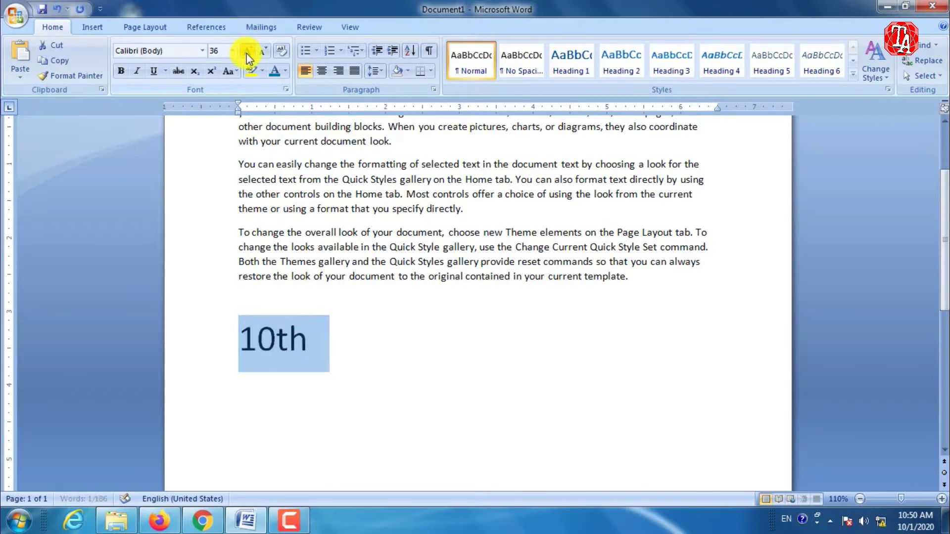
{"action": "left_click", "coordinate": [246, 52]}
{"action": "left_click", "coordinate": [246, 52]}
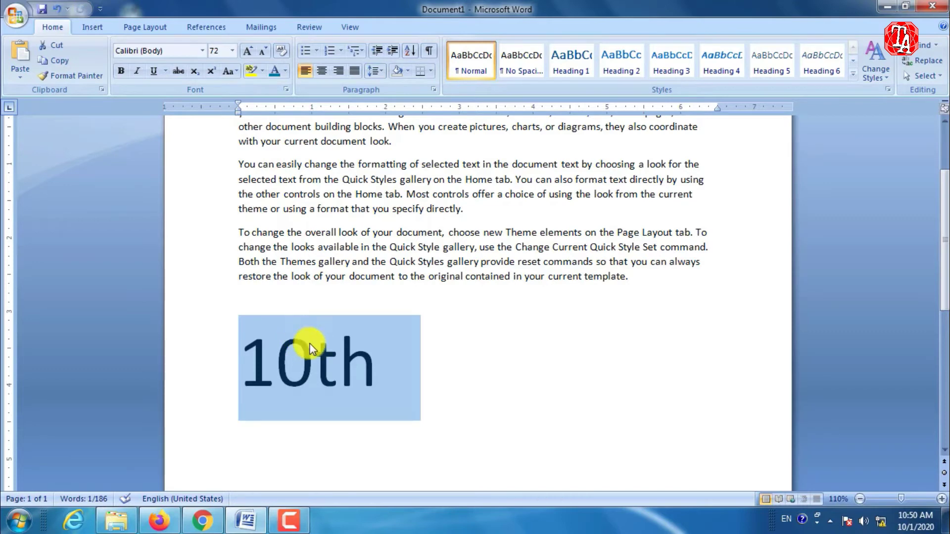
Format the "th" of the enlarged "10th" as superscript.
{"action": "left_click", "coordinate": [322, 367]}
{"action": "left_click_drag", "start_coordinate": [322, 367], "coordinate": [382, 365]}
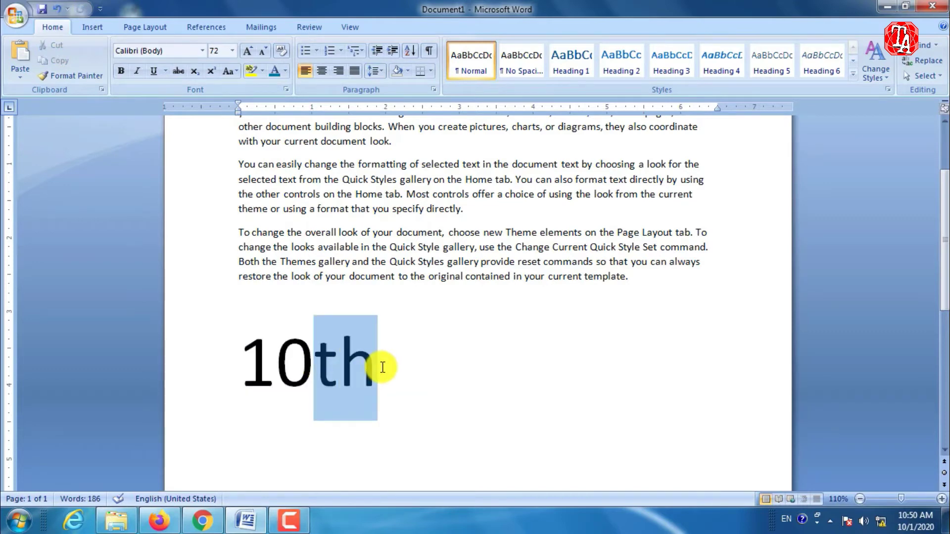
{"action": "left_click", "coordinate": [214, 72]}
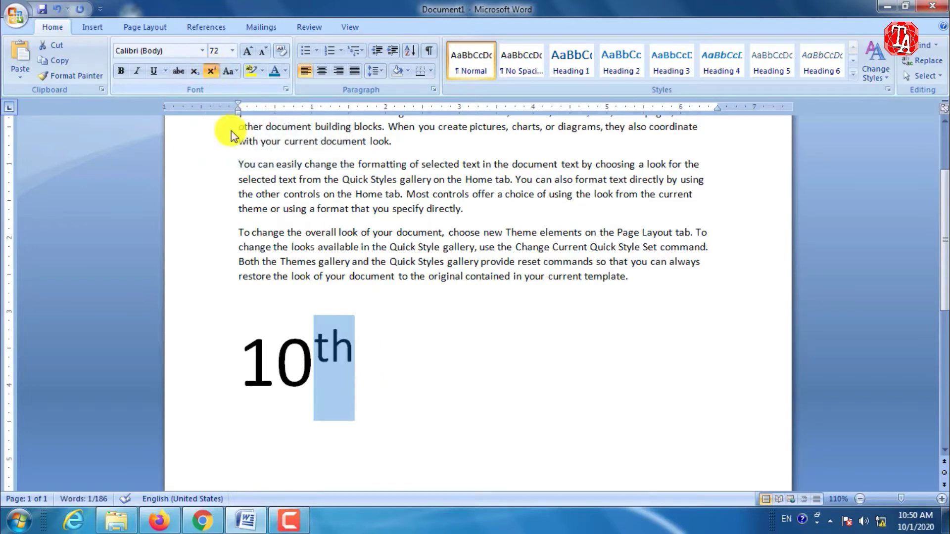
Change the "th" of "10th" from superscript to subscript.
{"action": "left_click", "coordinate": [364, 349]}
{"action": "left_click_drag", "start_coordinate": [363, 352], "coordinate": [318, 346]}
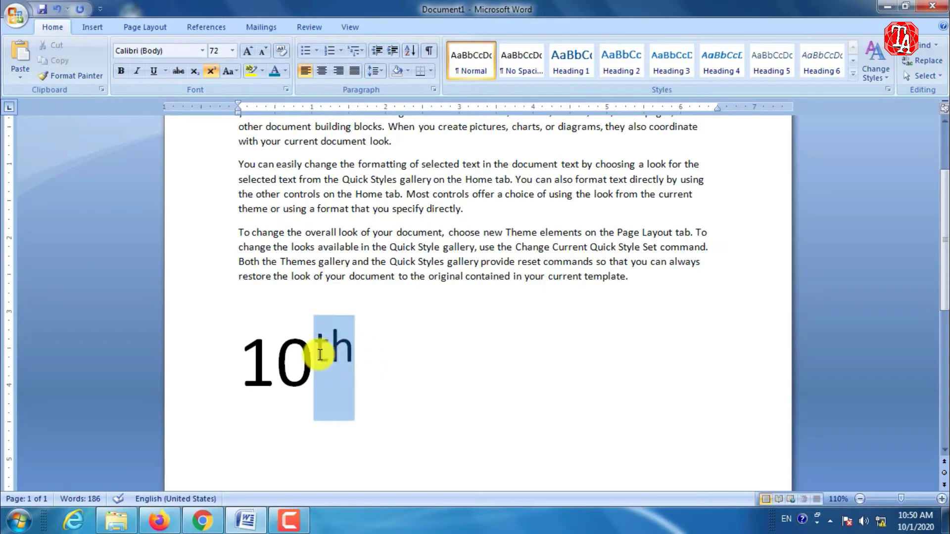
{"action": "left_click", "coordinate": [194, 74]}
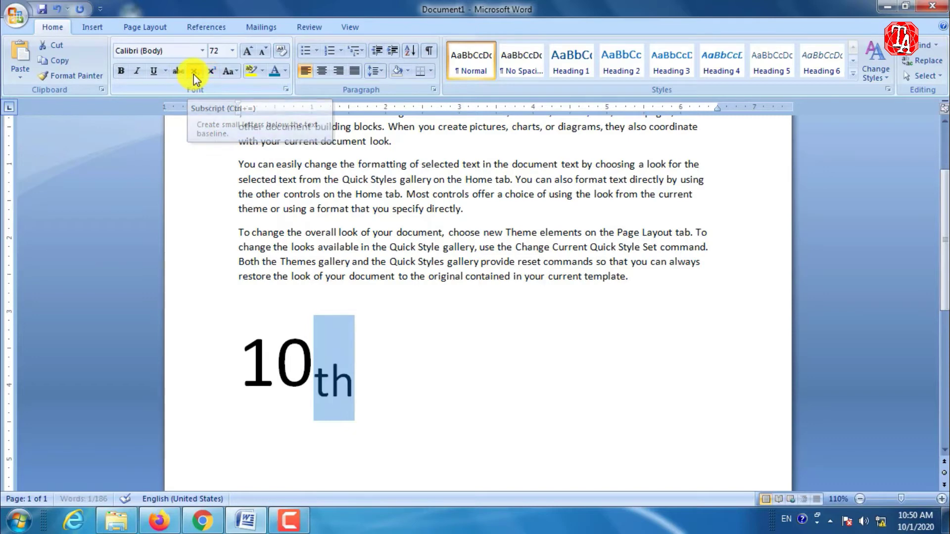
{"action": "left_click", "coordinate": [356, 340]}
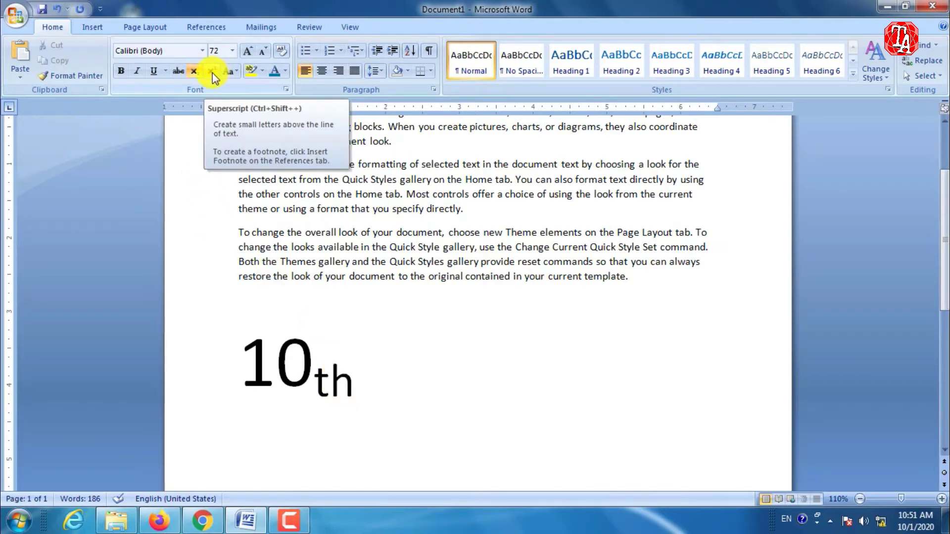
Delete the enlarged "10th" text below the last paragraph.
{"action": "left_click_drag", "start_coordinate": [342, 381], "coordinate": [197, 356]}
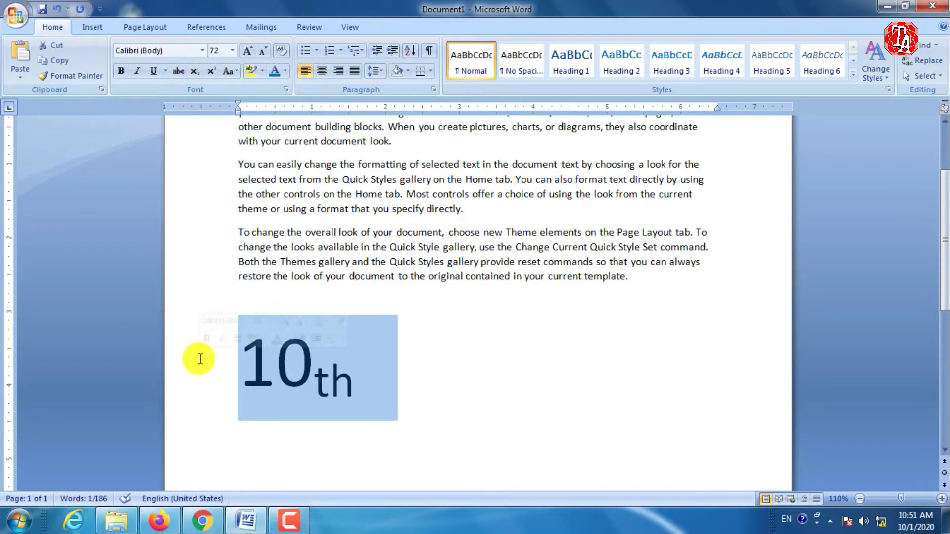
{"action": "key", "text": "Delete"}
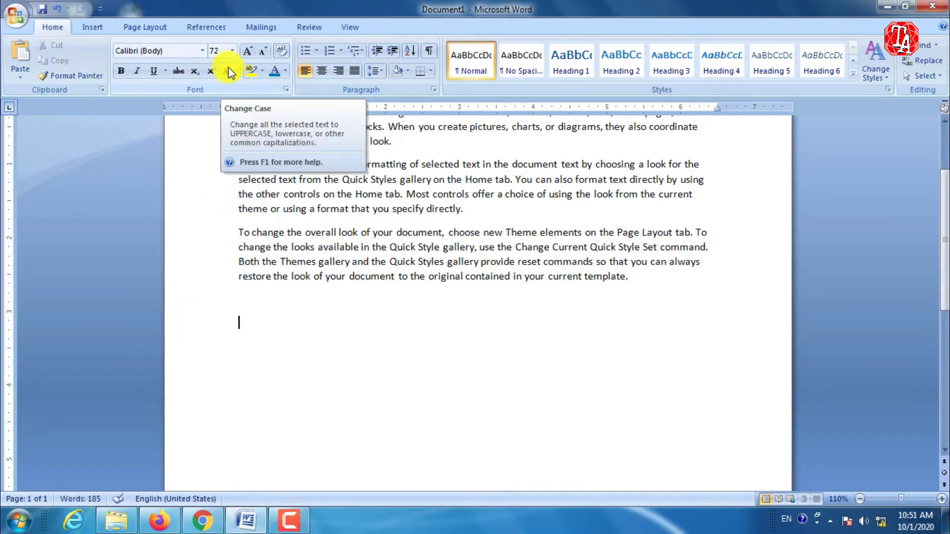
Convert the whole first paragraph to UPPERCASE.
{"action": "scroll", "coordinate": [356, 337], "scroll_direction": "up", "scroll_amount": 3}
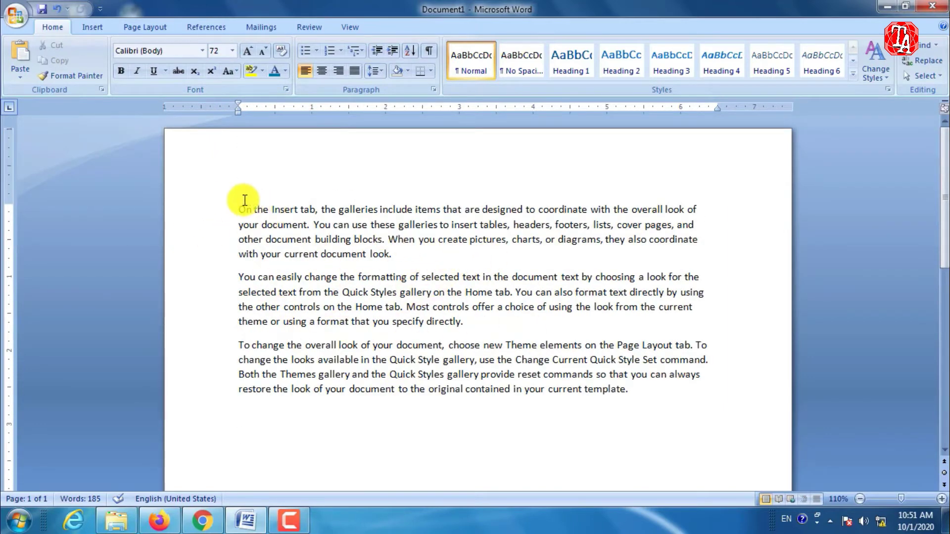
{"action": "left_click_drag", "start_coordinate": [239, 208], "coordinate": [554, 256]}
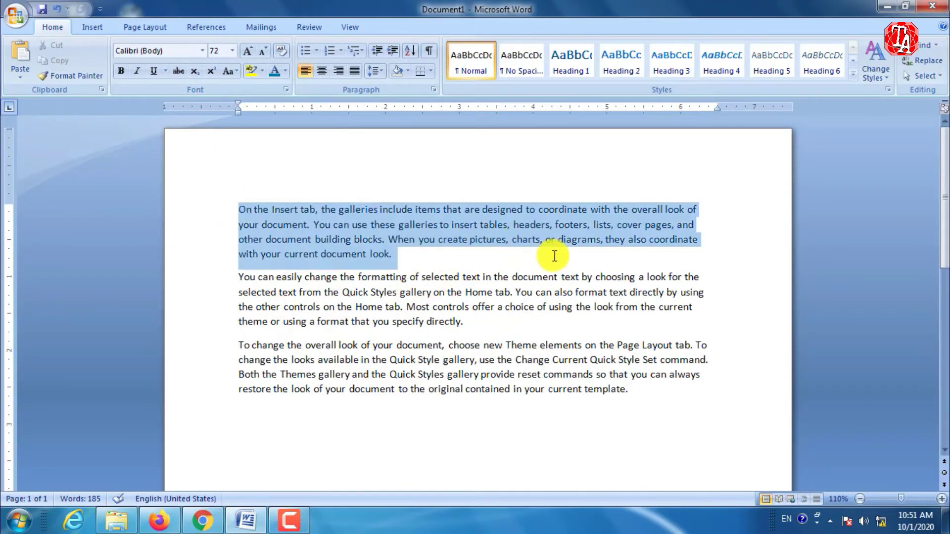
{"action": "left_click", "coordinate": [411, 263]}
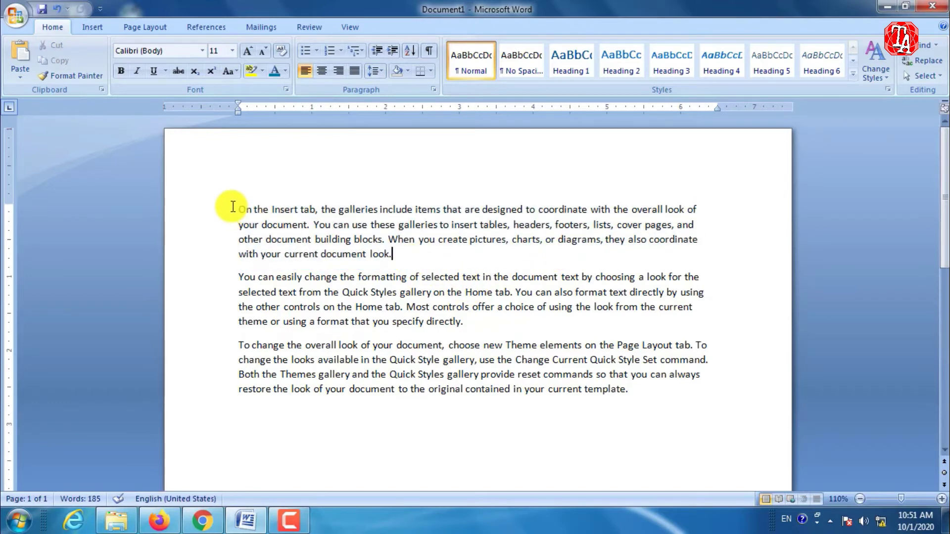
{"action": "left_click_drag", "start_coordinate": [231, 208], "coordinate": [435, 256]}
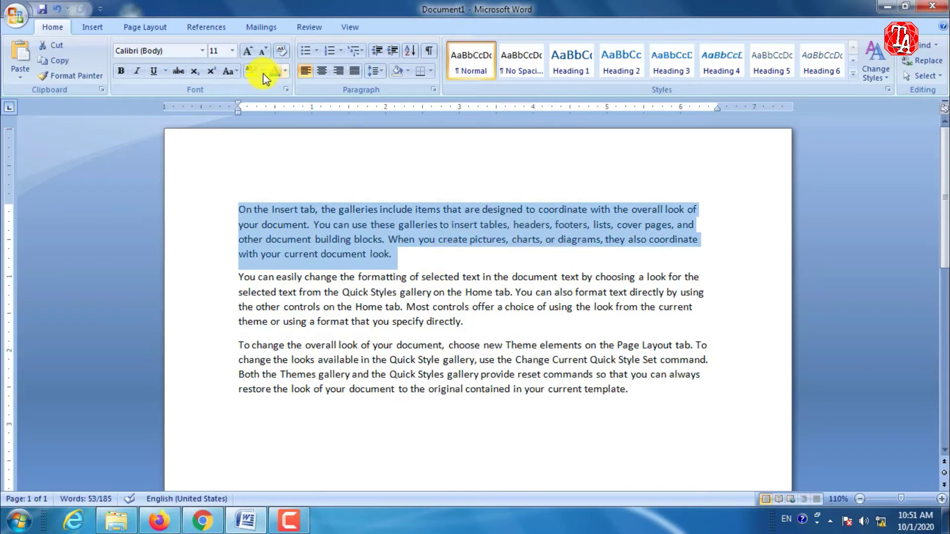
{"action": "left_click", "coordinate": [238, 76]}
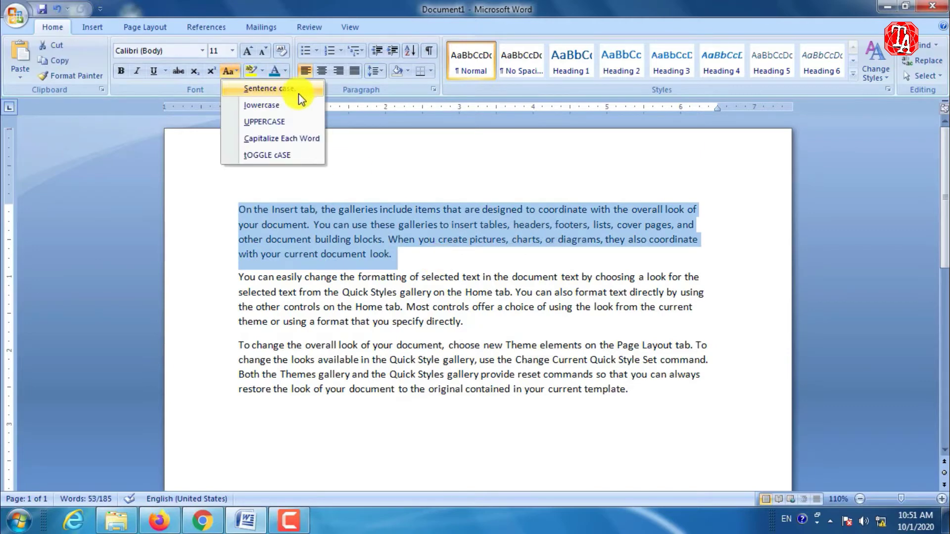
{"action": "left_click", "coordinate": [274, 124]}
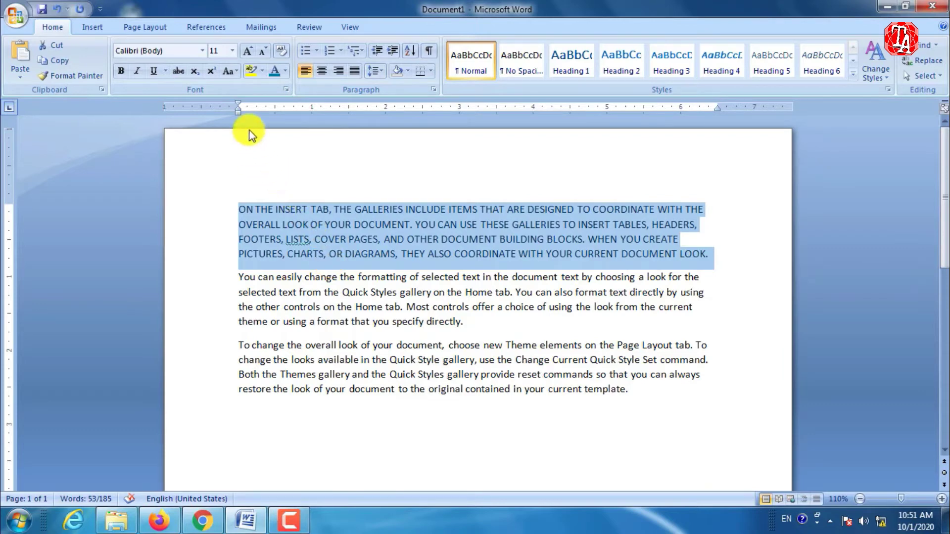
Change the first paragraph's case to Capitalize Each Word, followed by tOGGLE cASE.
{"action": "left_click", "coordinate": [239, 69]}
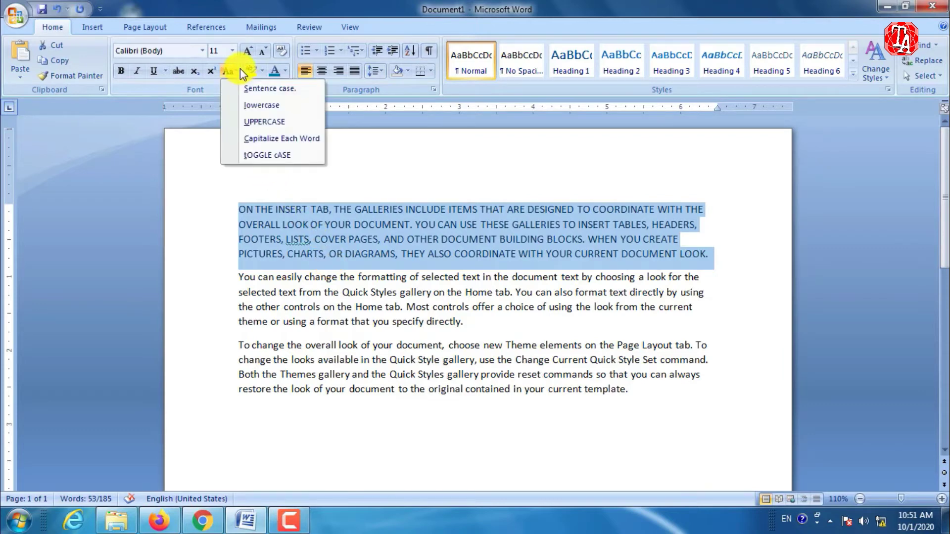
{"action": "left_click", "coordinate": [278, 142]}
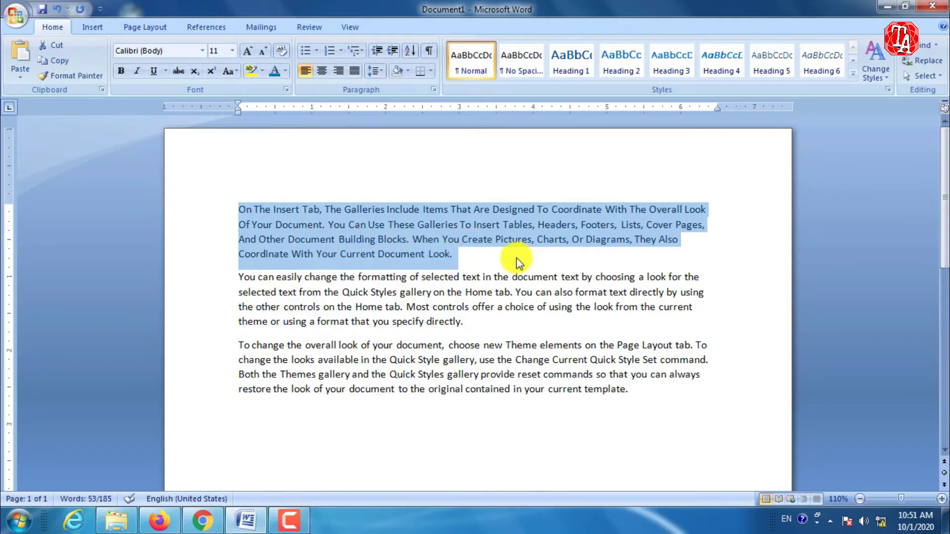
{"action": "left_click", "coordinate": [230, 71]}
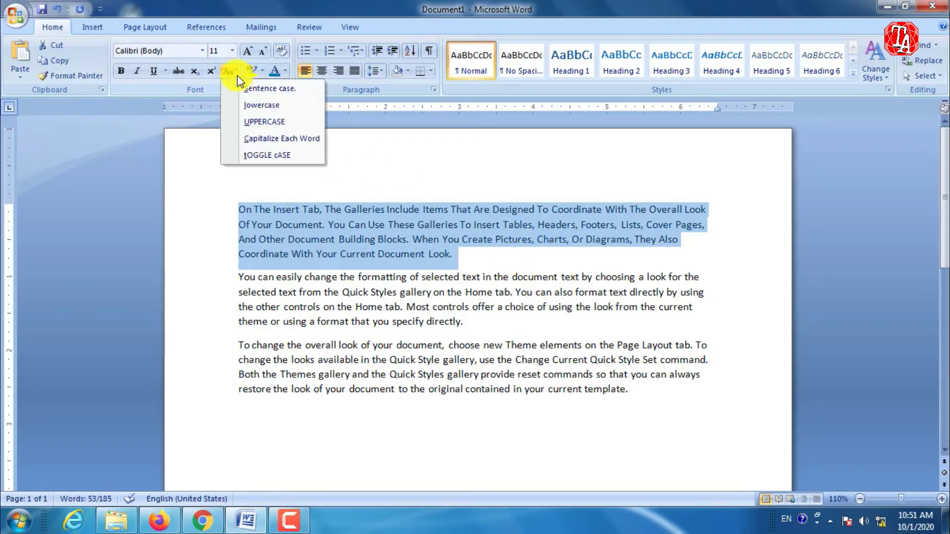
{"action": "left_click", "coordinate": [262, 157]}
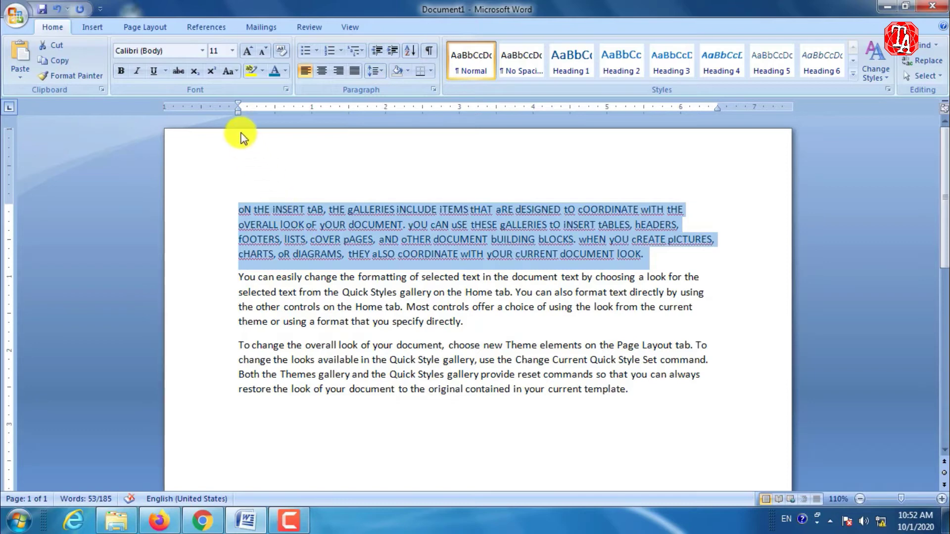
Set the first paragraph to Sentence case.
{"action": "left_click", "coordinate": [236, 70]}
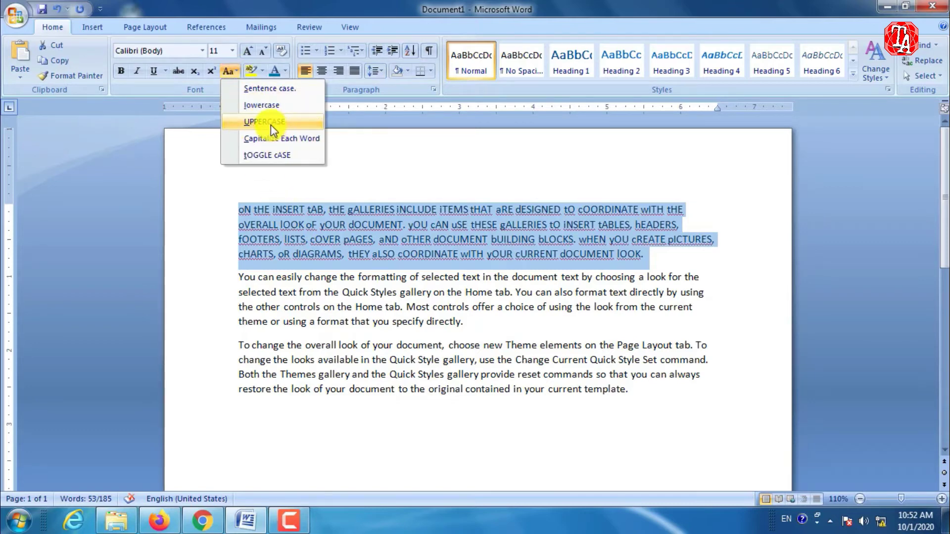
{"action": "left_click", "coordinate": [260, 88]}
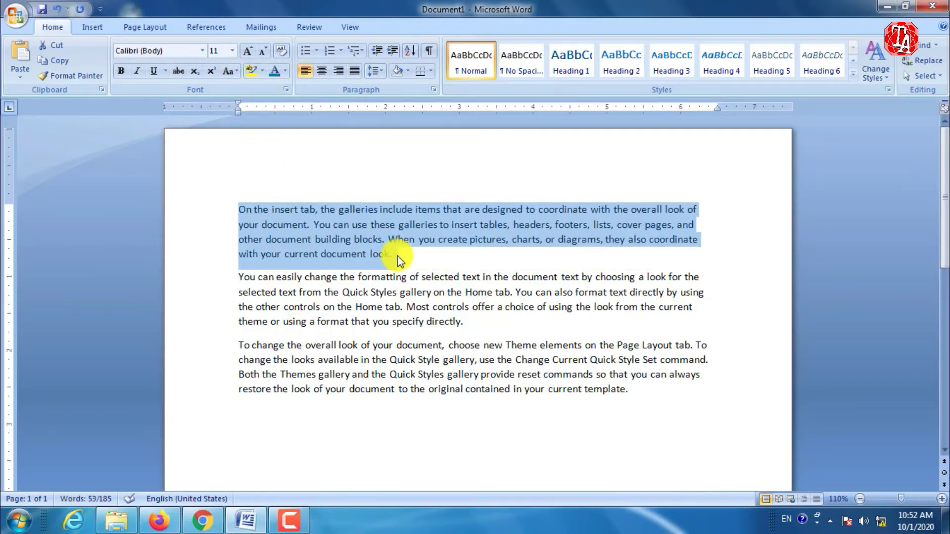
{"action": "left_click", "coordinate": [245, 208]}
{"action": "left_click_drag", "start_coordinate": [244, 207], "coordinate": [407, 253]}
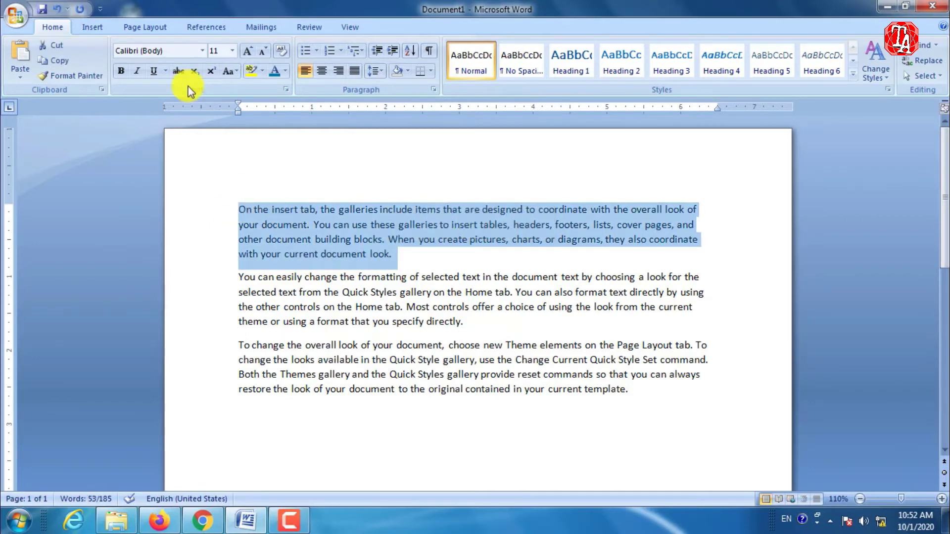
{"action": "left_click", "coordinate": [236, 73]}
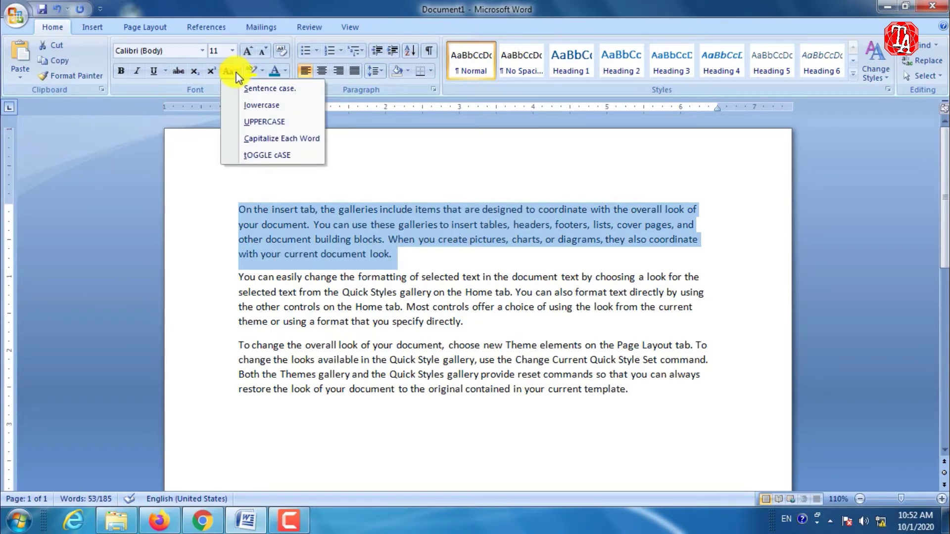
{"action": "left_click", "coordinate": [237, 76]}
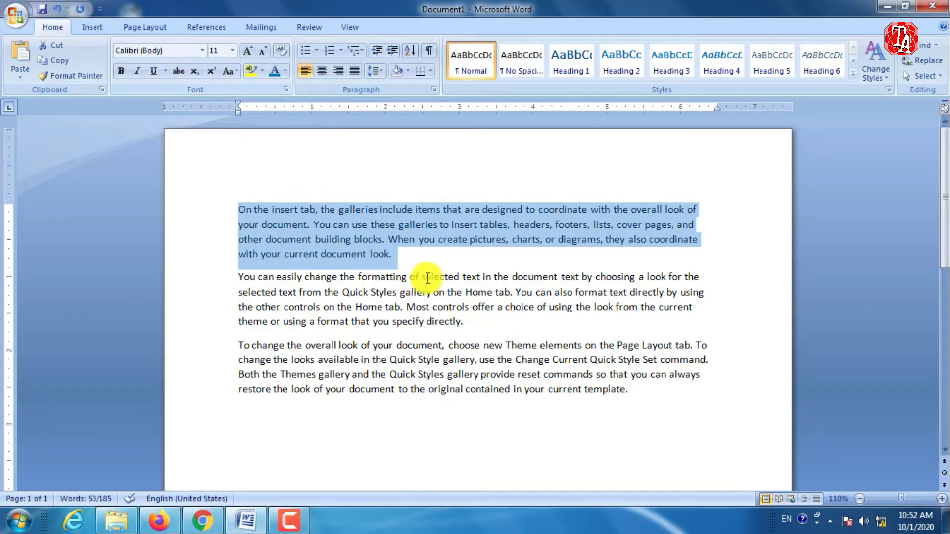
Highlight the second paragraph's last sentence, starting "Most controls offer", in yellow and undo the highlight.
{"action": "scroll", "coordinate": [424, 273], "scroll_direction": "down", "scroll_amount": 2}
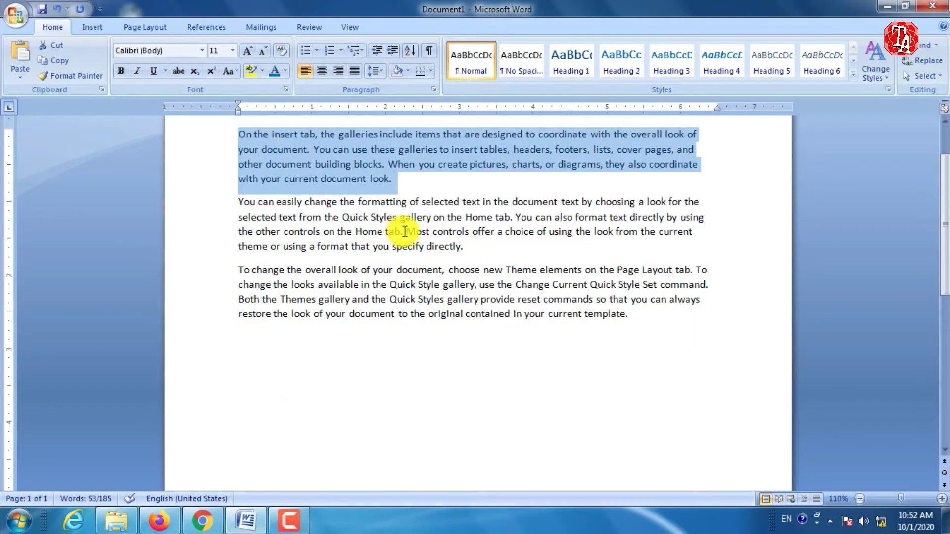
{"action": "left_click_drag", "start_coordinate": [405, 232], "coordinate": [473, 247]}
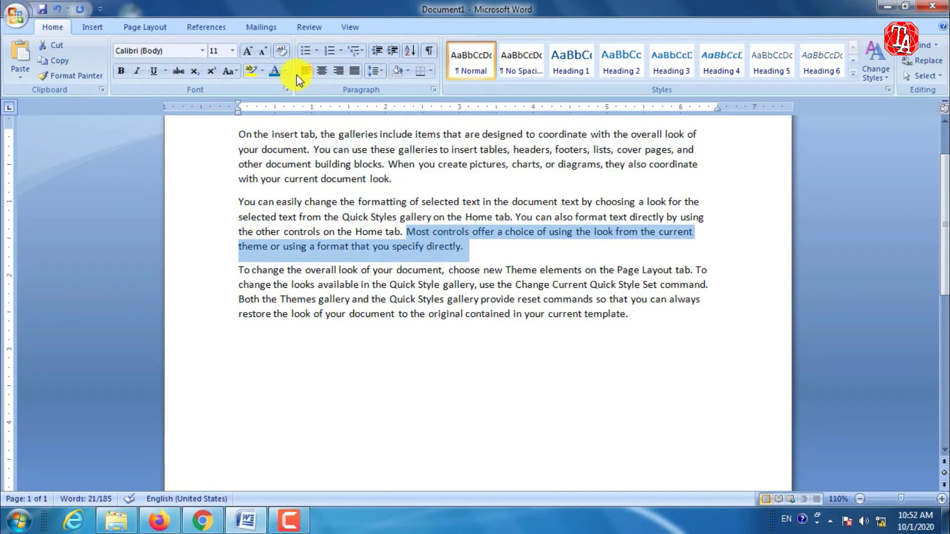
{"action": "left_click", "coordinate": [250, 70]}
{"action": "left_click", "coordinate": [492, 250]}
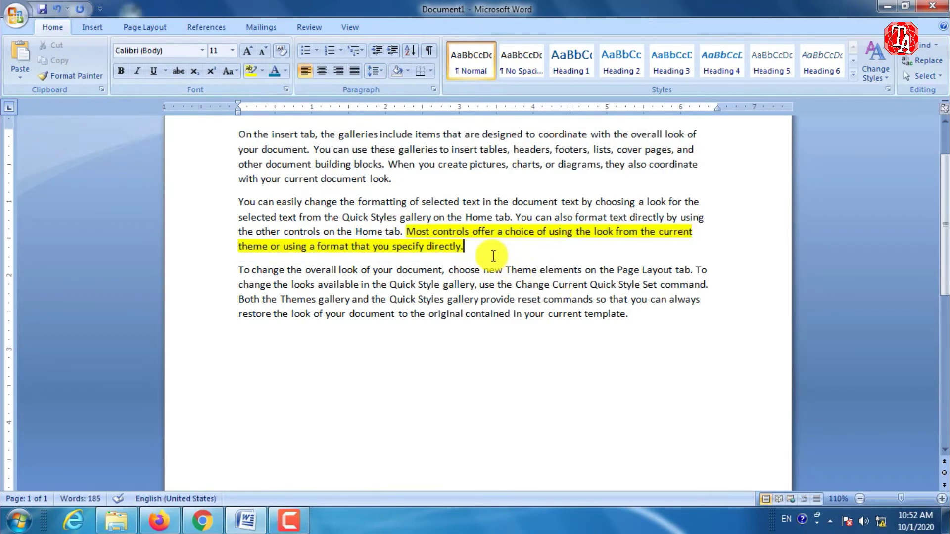
{"action": "scroll", "coordinate": [539, 343], "scroll_direction": "up", "scroll_amount": 2}
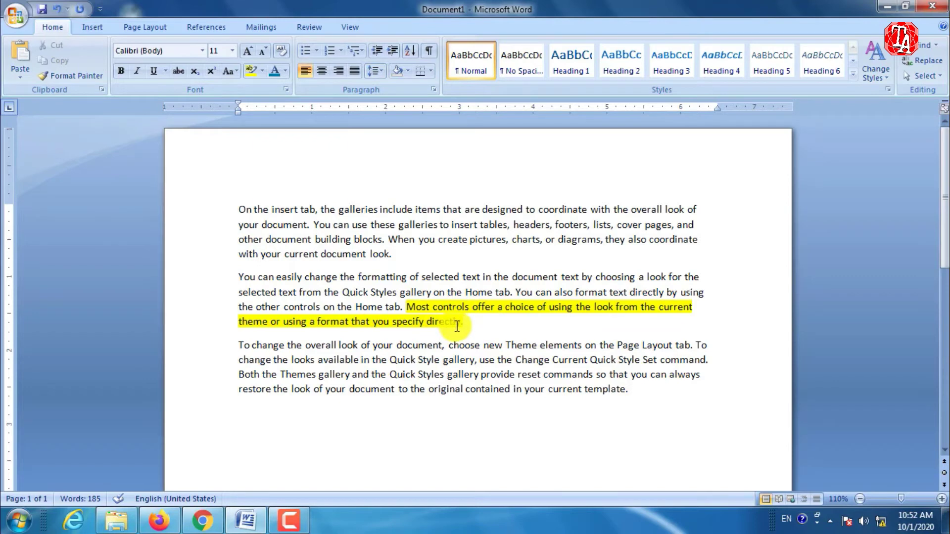
{"action": "key", "text": "ctrl+z"}
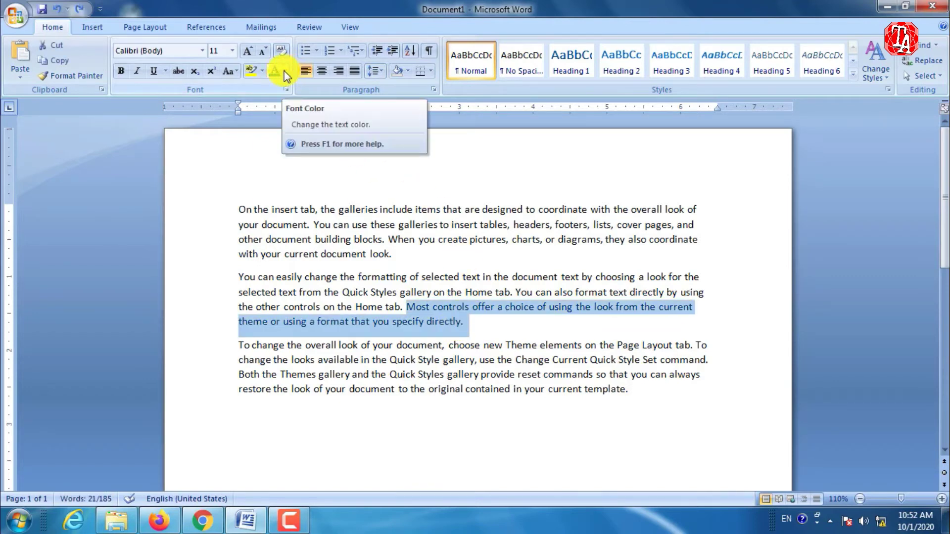
Set the whole second paragraph's font colour to red and look over the font colour palette again.
{"action": "left_click", "coordinate": [490, 346]}
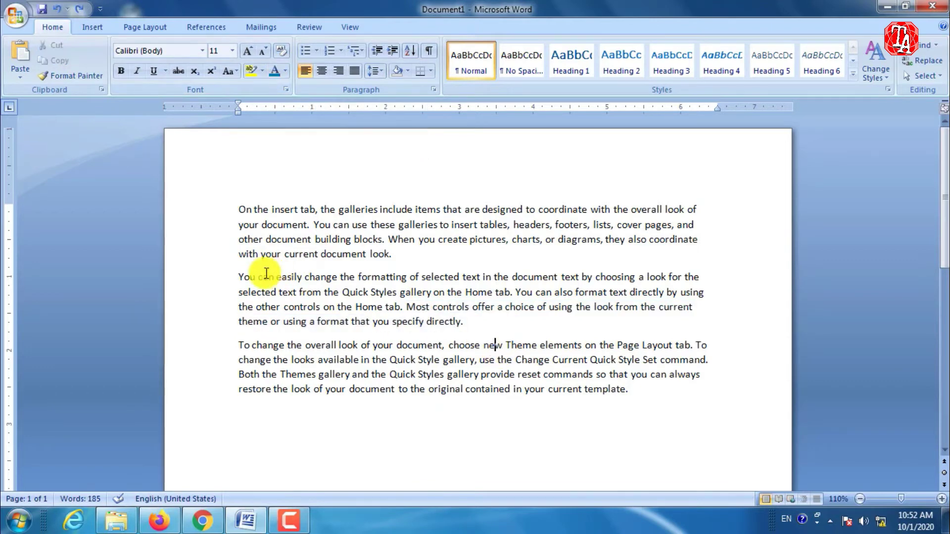
{"action": "left_click_drag", "start_coordinate": [238, 271], "coordinate": [490, 327]}
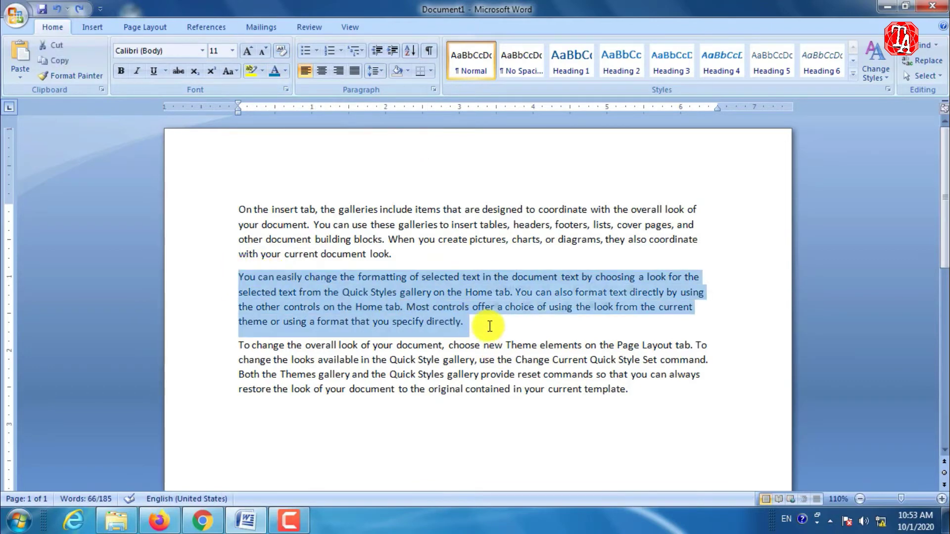
{"action": "left_click", "coordinate": [286, 70]}
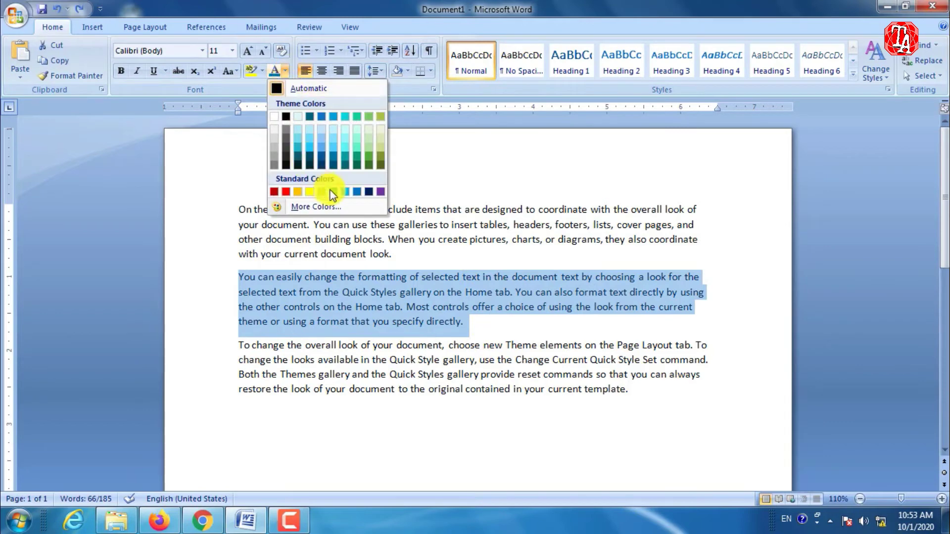
{"action": "left_click", "coordinate": [283, 191]}
{"action": "left_click", "coordinate": [482, 333]}
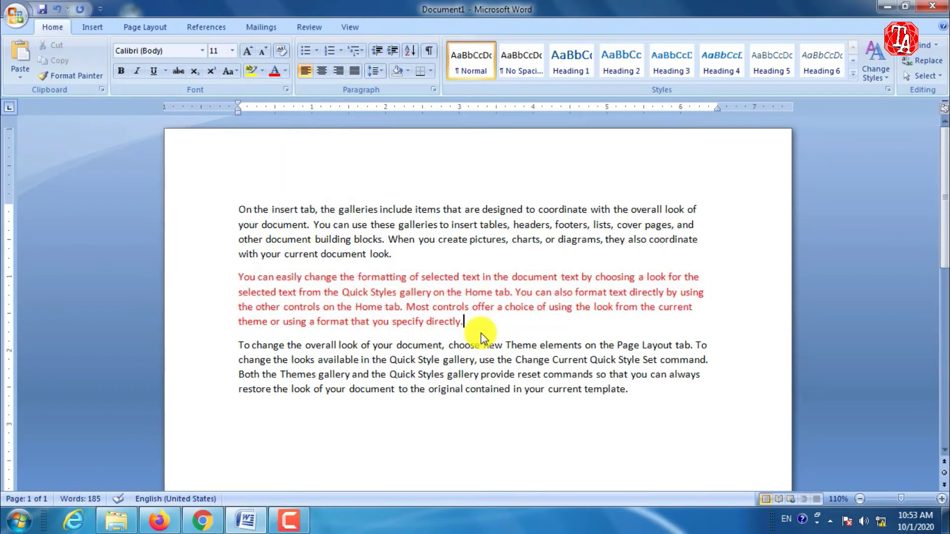
{"action": "left_click", "coordinate": [285, 71]}
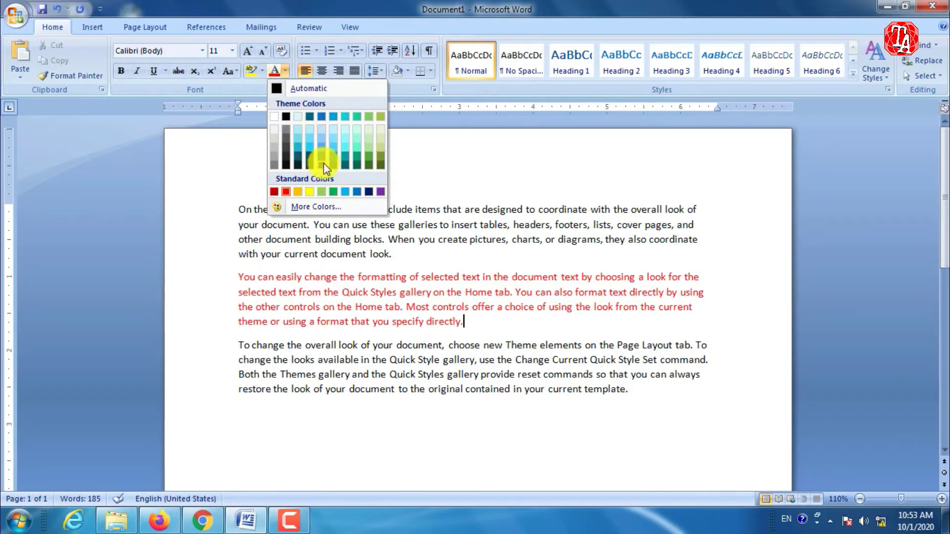
{"action": "left_click", "coordinate": [483, 254]}
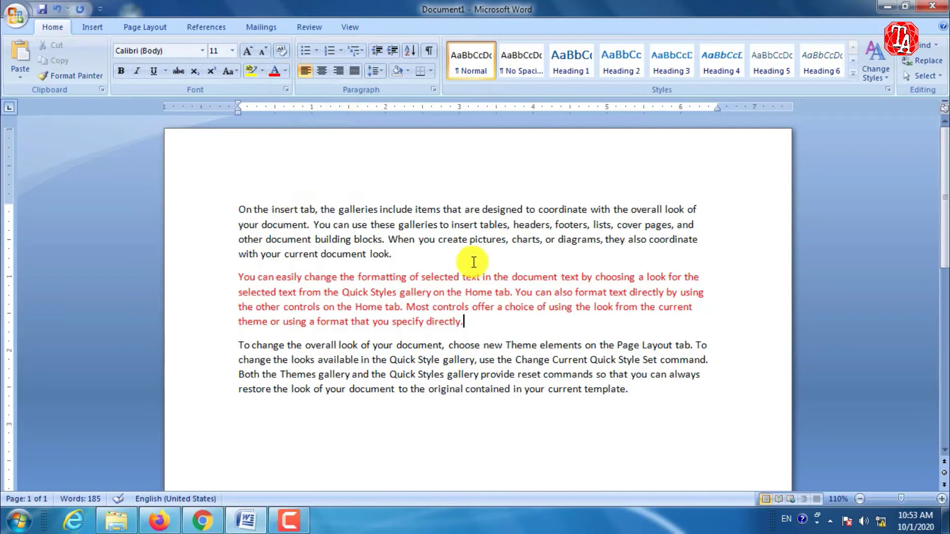
Clear the second paragraph's formatting, undo the clearing, and clear the formatting again.
{"action": "left_click", "coordinate": [281, 54]}
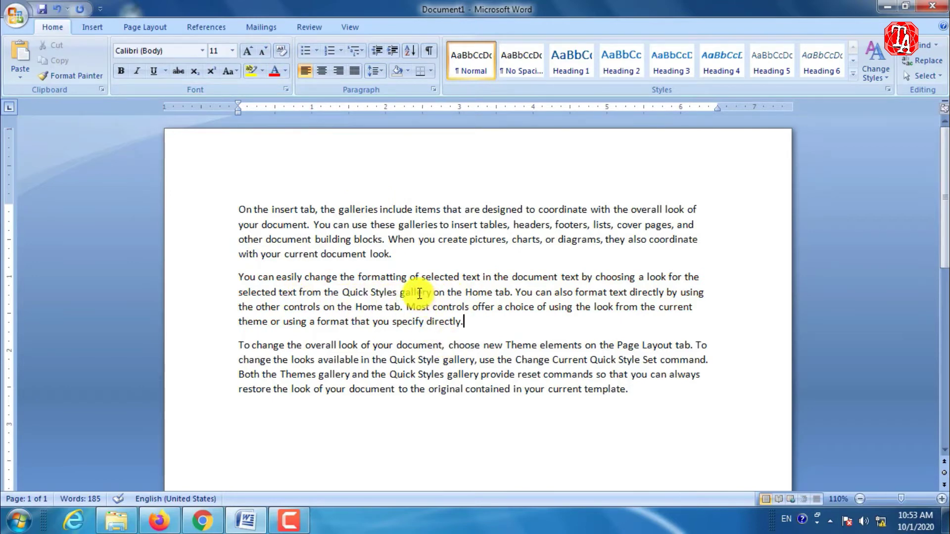
{"action": "key", "text": "ctrl+z"}
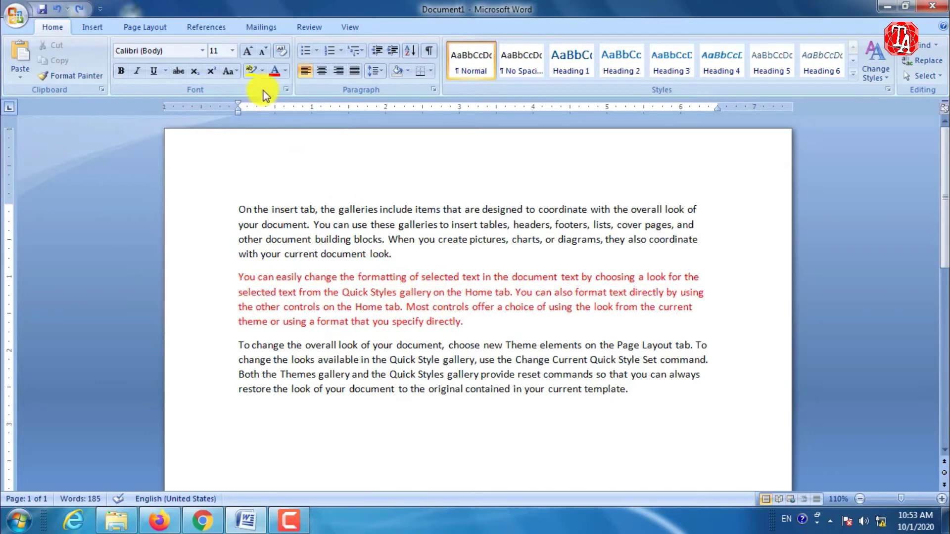
{"action": "left_click", "coordinate": [280, 55]}
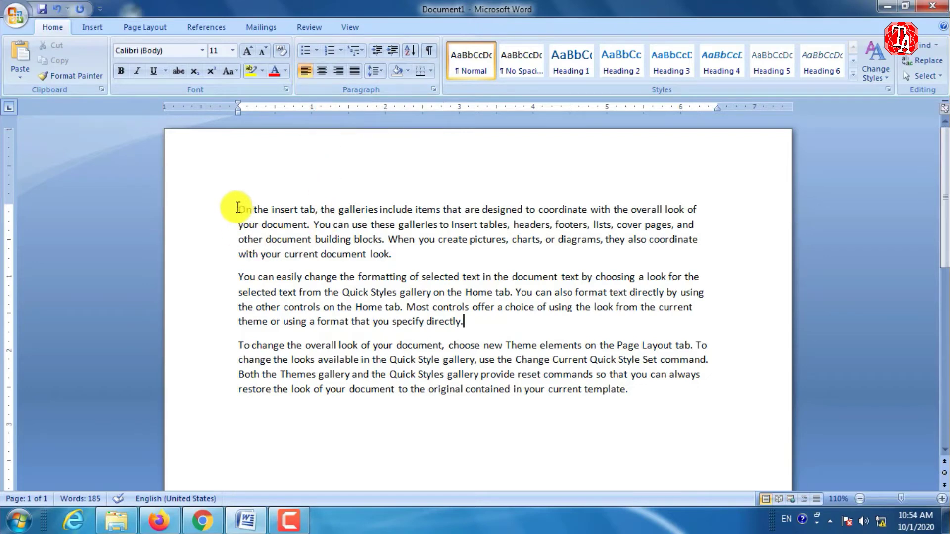
Justify the first paragraph and switch it to right alignment.
{"action": "left_click_drag", "start_coordinate": [239, 209], "coordinate": [459, 252]}
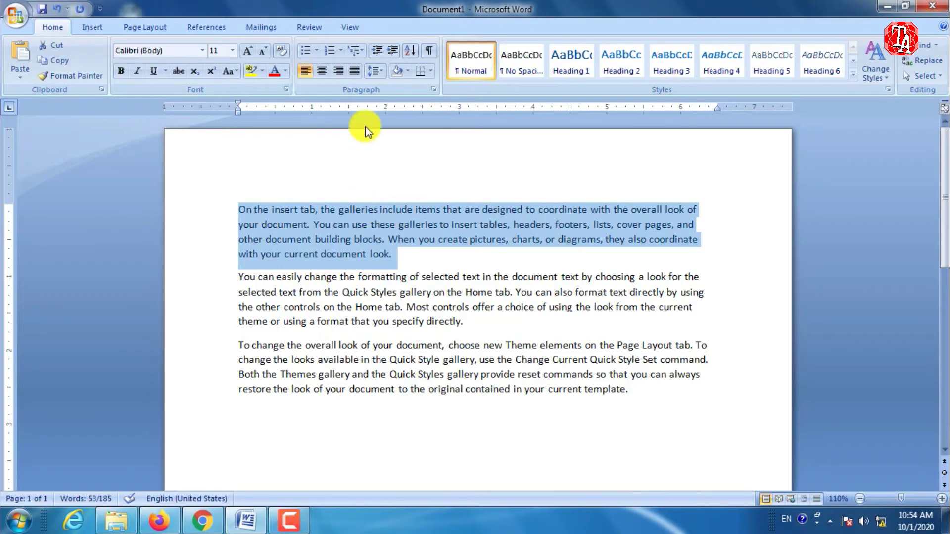
{"action": "left_click", "coordinate": [352, 72]}
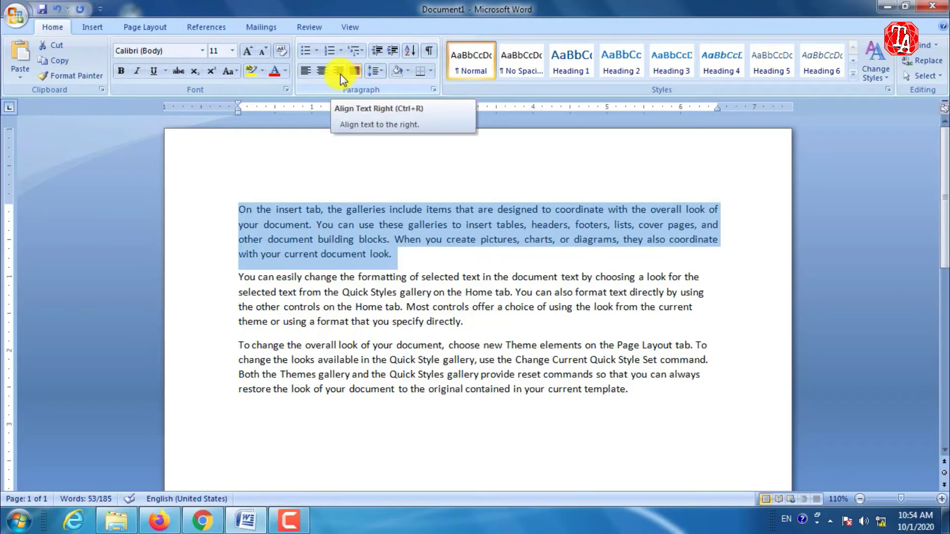
{"action": "left_click", "coordinate": [340, 74]}
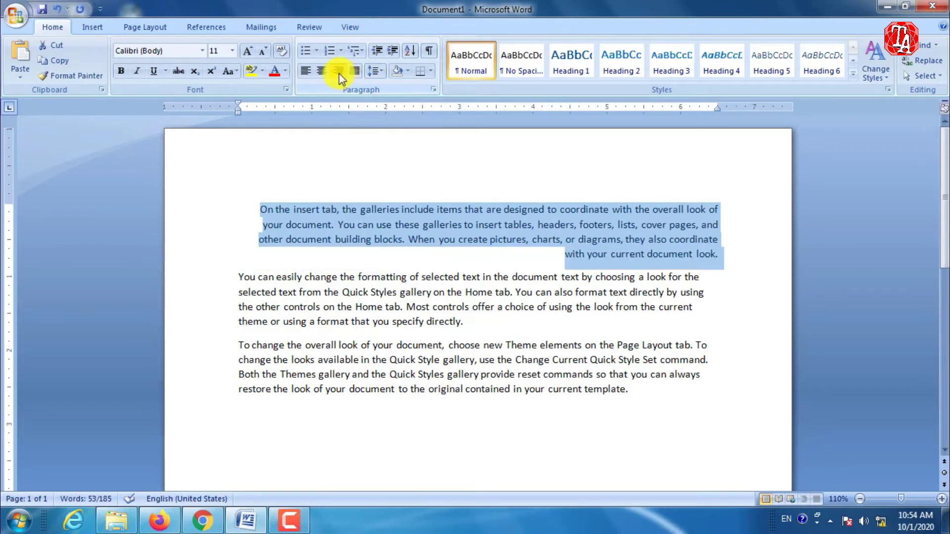
Left-align the first paragraph, try centring it, and restore its left alignment.
{"action": "left_click", "coordinate": [305, 73]}
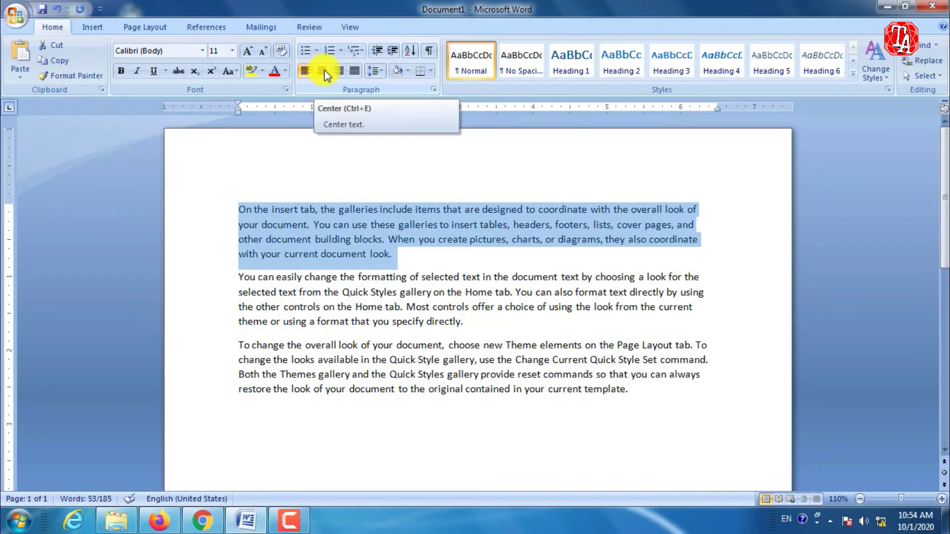
{"action": "left_click", "coordinate": [325, 70]}
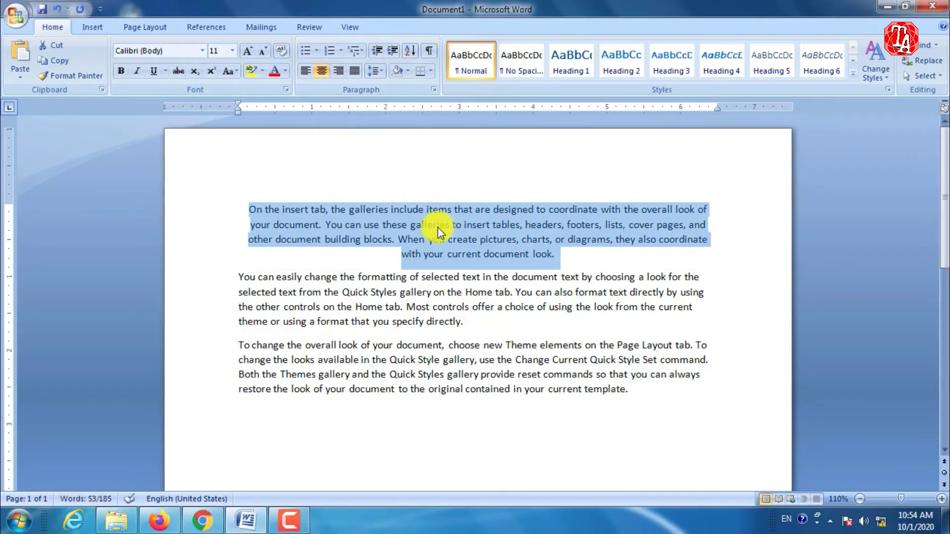
{"action": "left_click", "coordinate": [304, 71]}
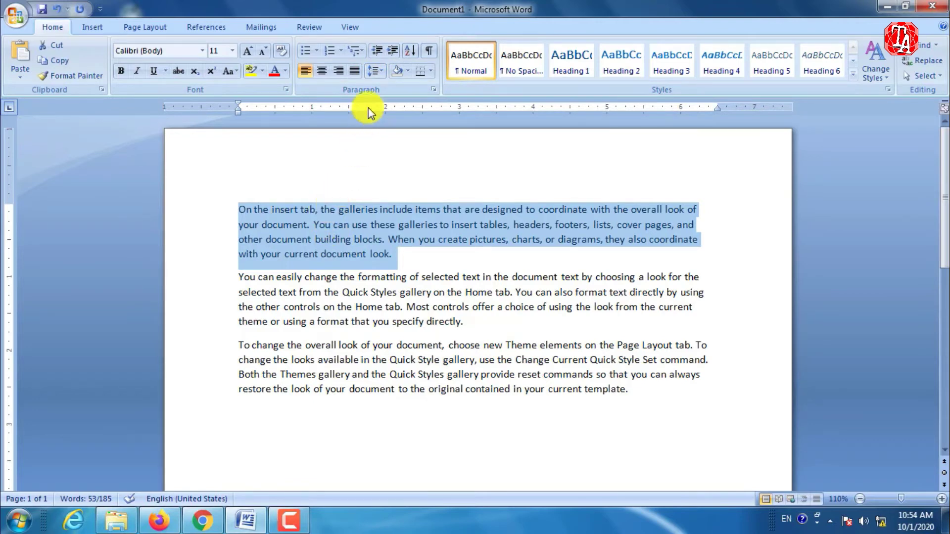
Try line spacing of 1.15 and 2.5 on the first paragraph, and undo the spacing changes.
{"action": "left_click", "coordinate": [384, 70]}
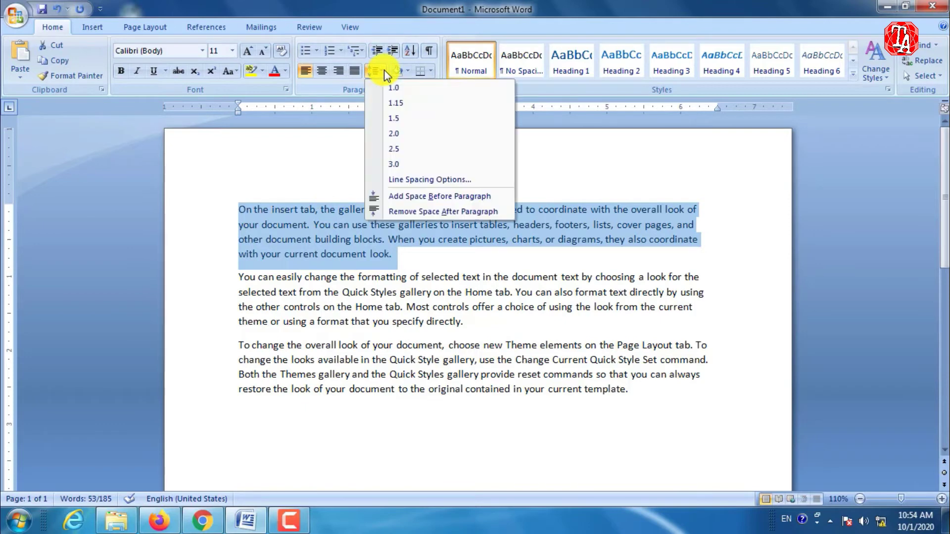
{"action": "left_click", "coordinate": [395, 102]}
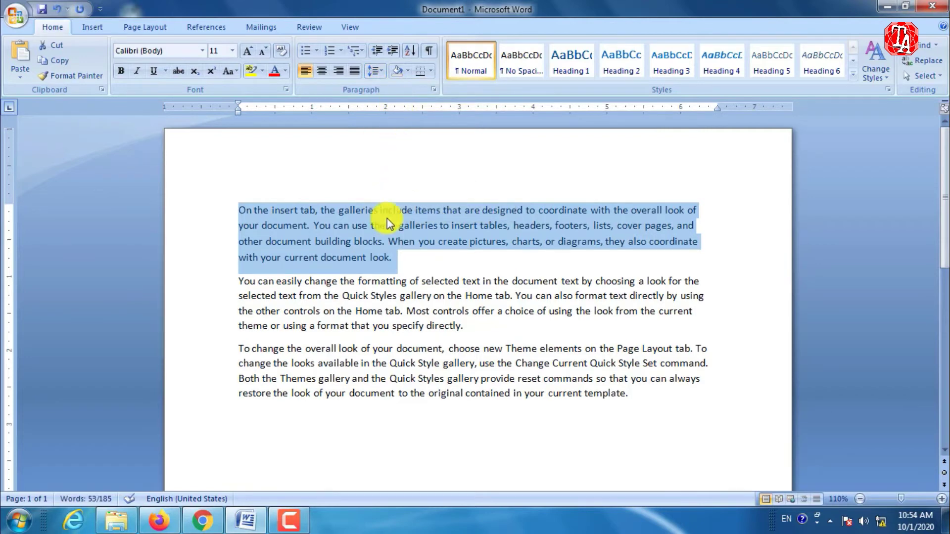
{"action": "left_click", "coordinate": [381, 76]}
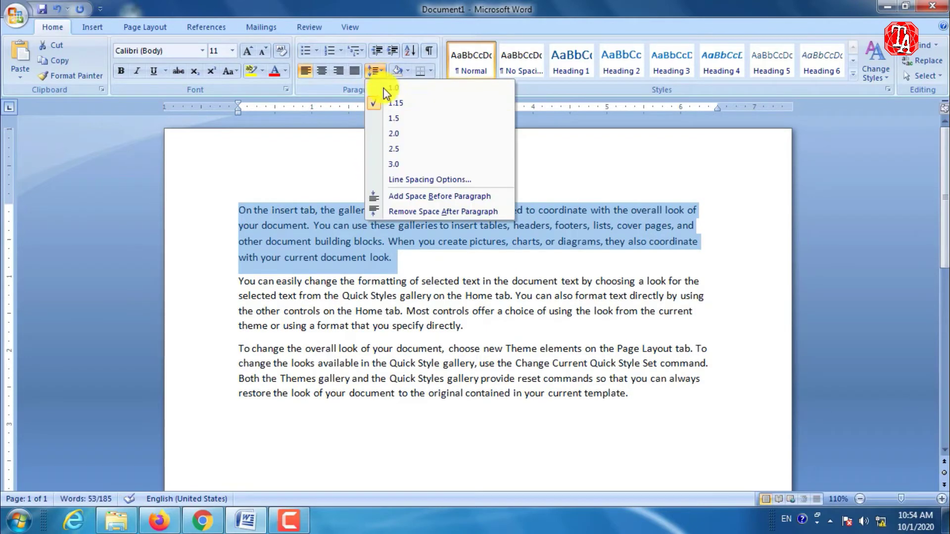
{"action": "left_click", "coordinate": [392, 151]}
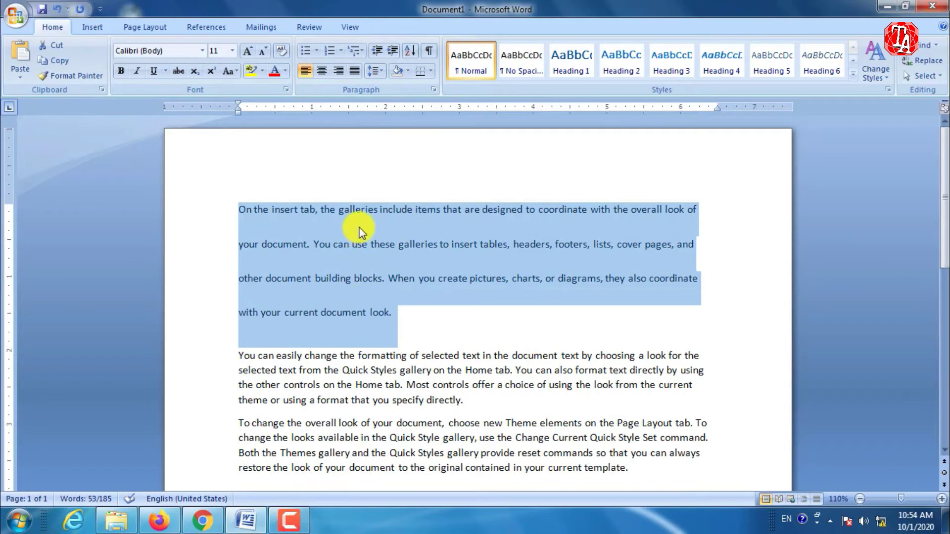
{"action": "left_click", "coordinate": [360, 218]}
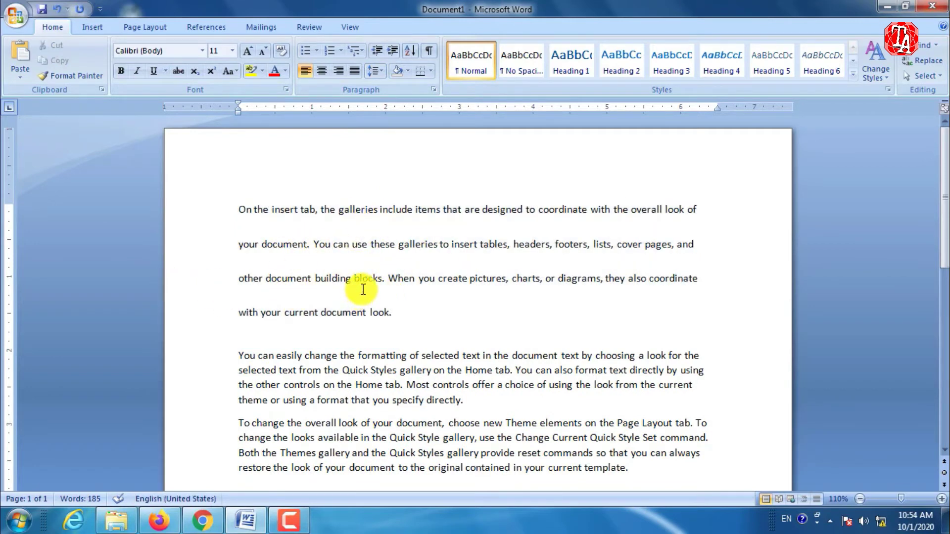
{"action": "key", "text": "ctrl+z"}
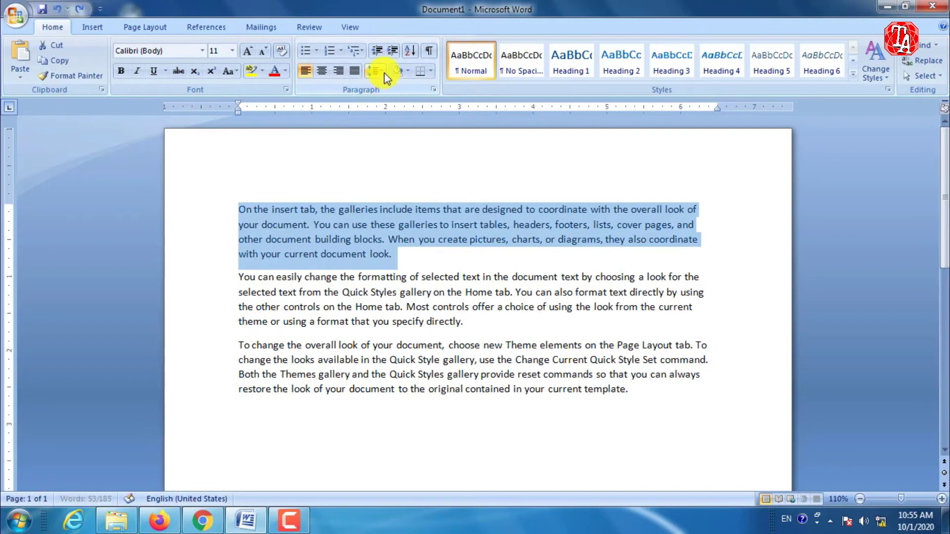
{"action": "left_click", "coordinate": [383, 72]}
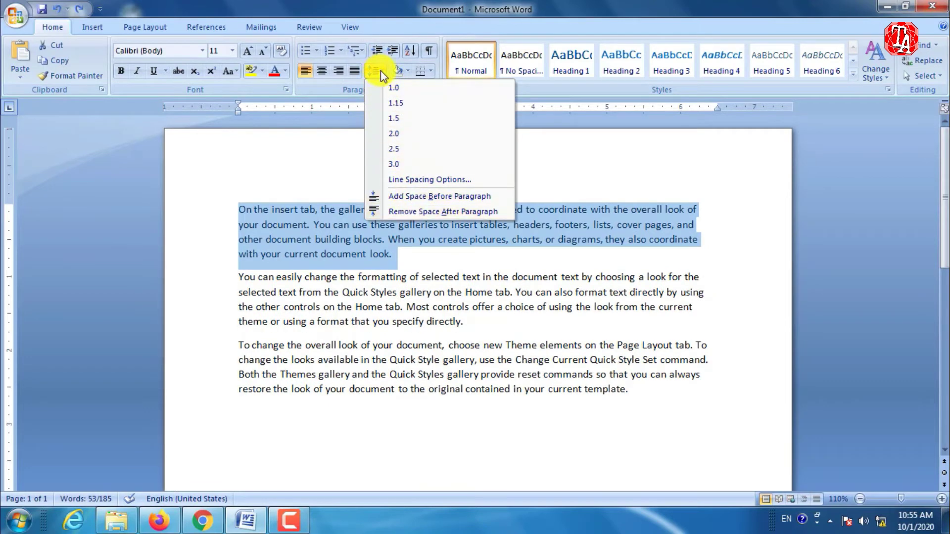
{"action": "left_click", "coordinate": [384, 71]}
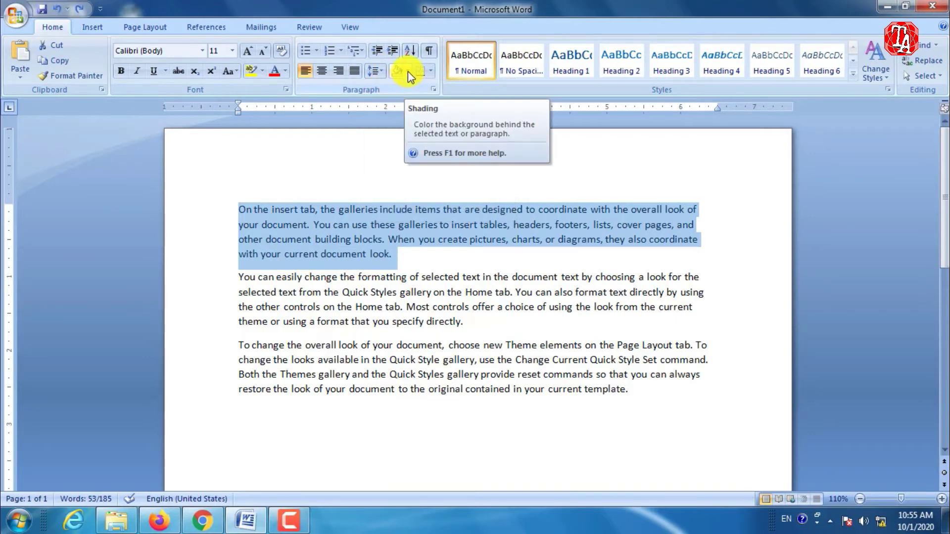
Apply yellow shading behind all three paragraphs and undo the shading.
{"action": "left_click", "coordinate": [408, 71]}
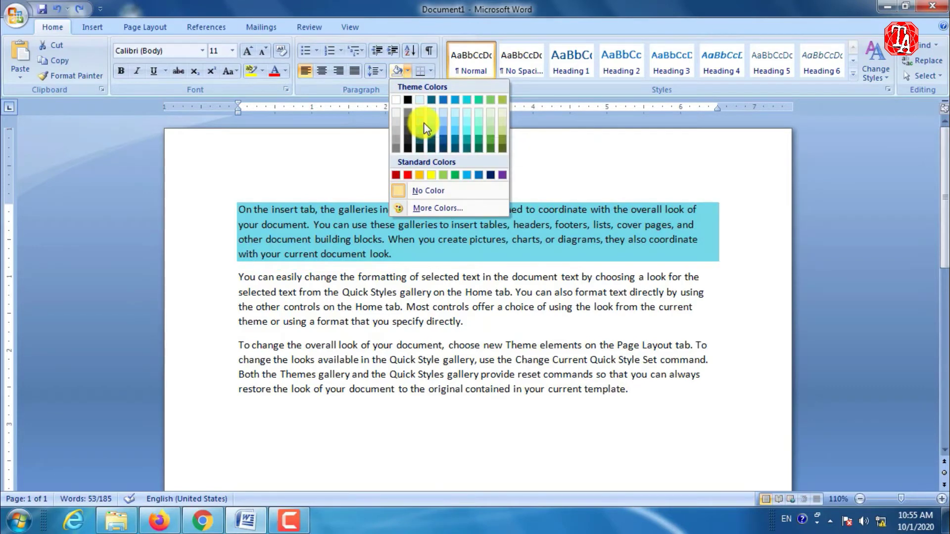
{"action": "left_click", "coordinate": [249, 207]}
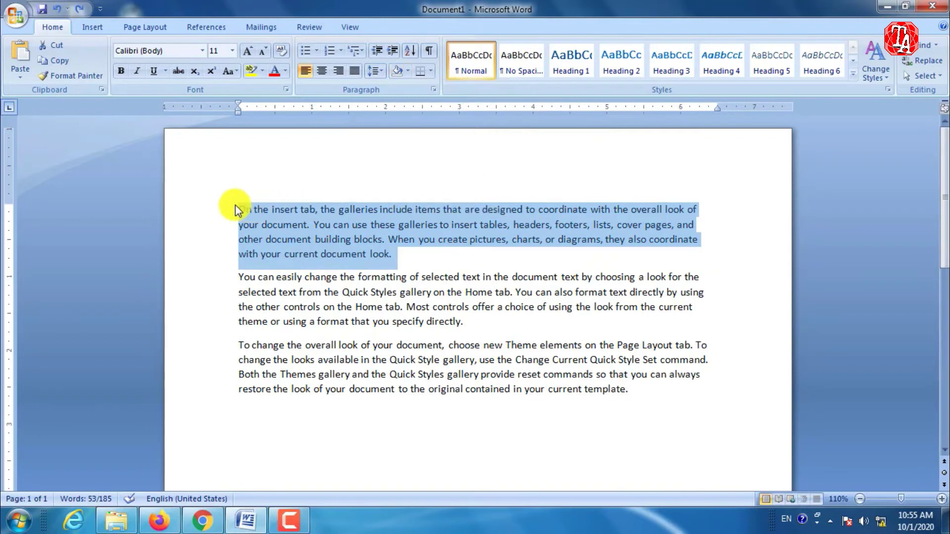
{"action": "left_click_drag", "start_coordinate": [235, 209], "coordinate": [663, 396]}
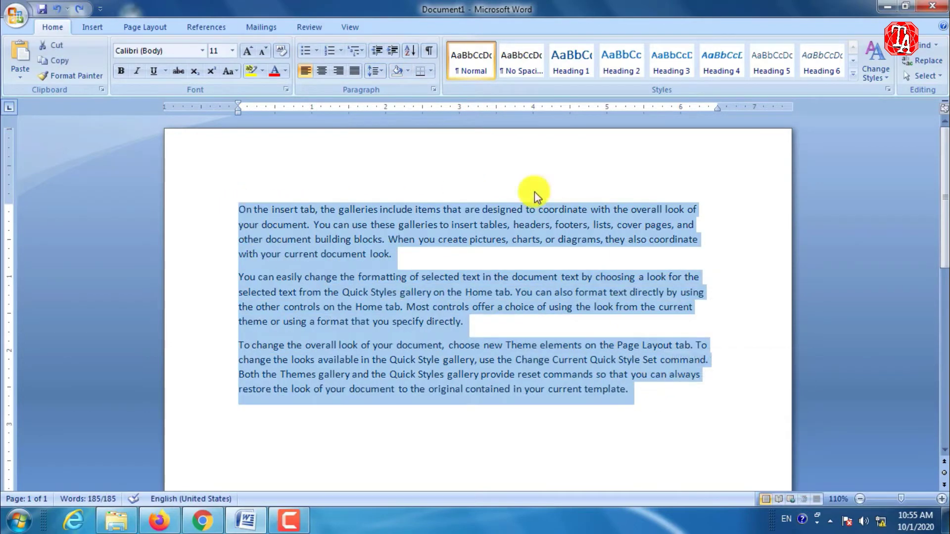
{"action": "left_click", "coordinate": [408, 72]}
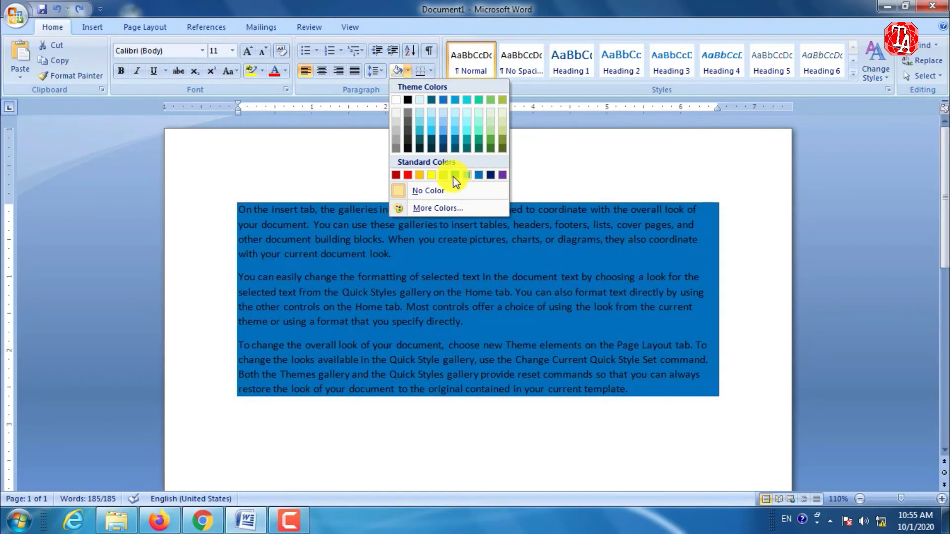
{"action": "left_click", "coordinate": [430, 176]}
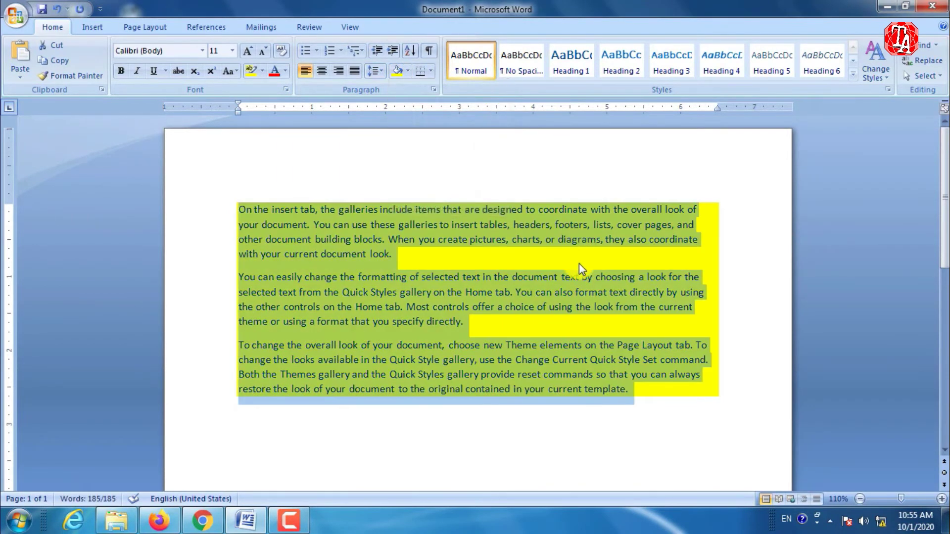
{"action": "left_click", "coordinate": [415, 346]}
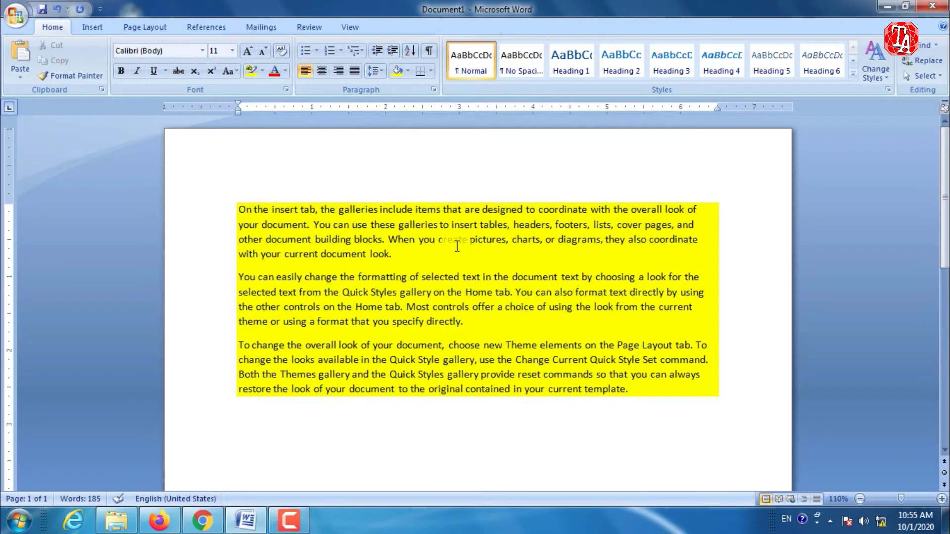
{"action": "key", "text": "ctrl+a"}
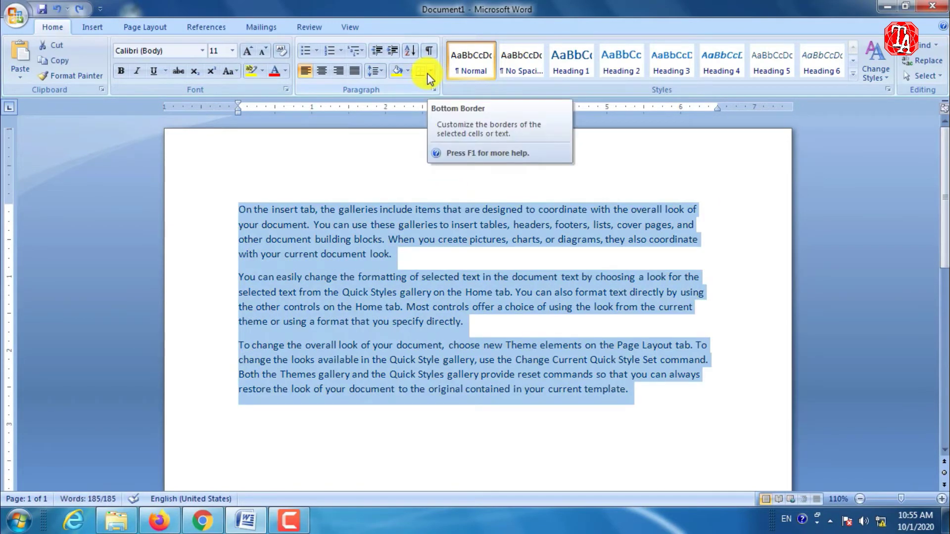
Add a bottom border beneath the first paragraph.
{"action": "left_click", "coordinate": [416, 258]}
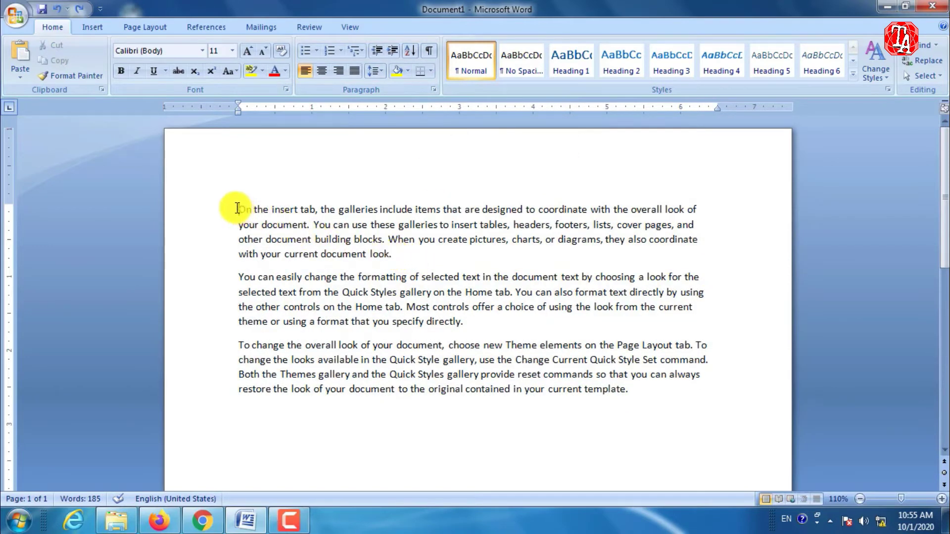
{"action": "left_click_drag", "start_coordinate": [240, 208], "coordinate": [418, 253]}
{"action": "left_click", "coordinate": [334, 186]}
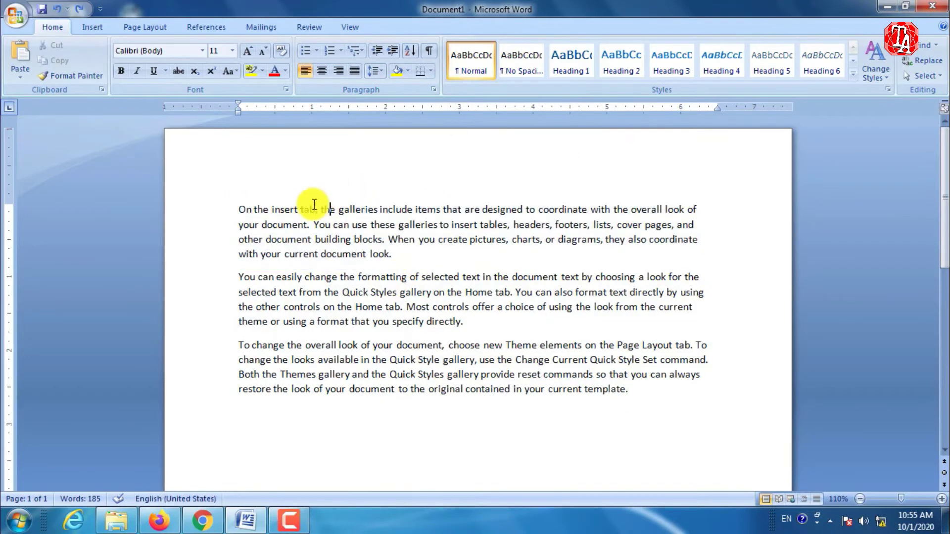
{"action": "left_click", "coordinate": [431, 71]}
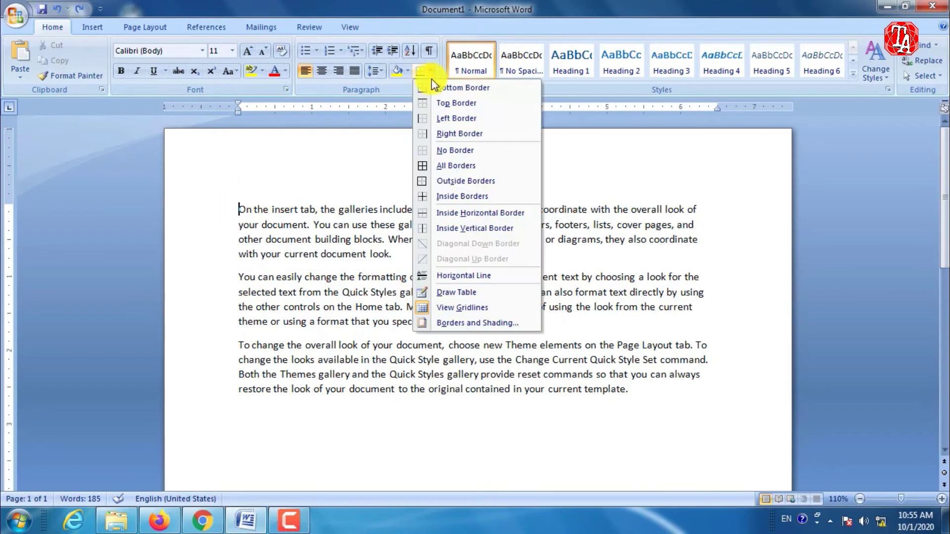
{"action": "left_click", "coordinate": [465, 91]}
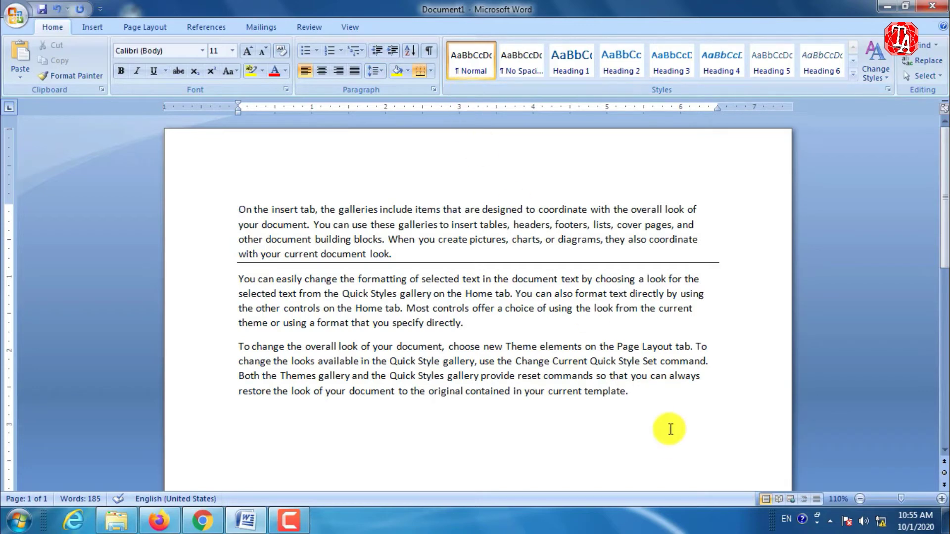
Add a bottom border beneath the third paragraph, and undo the bottom borders under both the third and first paragraphs.
{"action": "left_click", "coordinate": [646, 390]}
{"action": "left_click", "coordinate": [431, 71]}
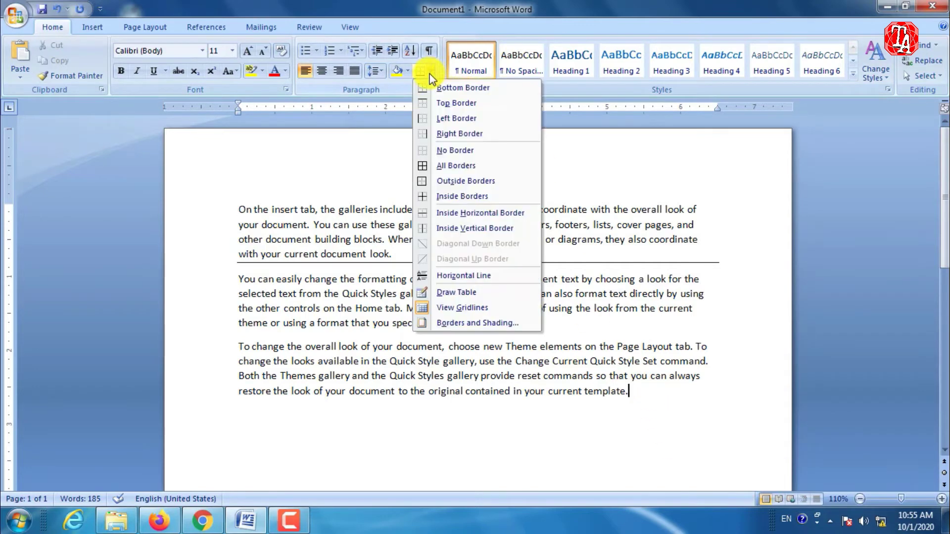
{"action": "left_click", "coordinate": [448, 87]}
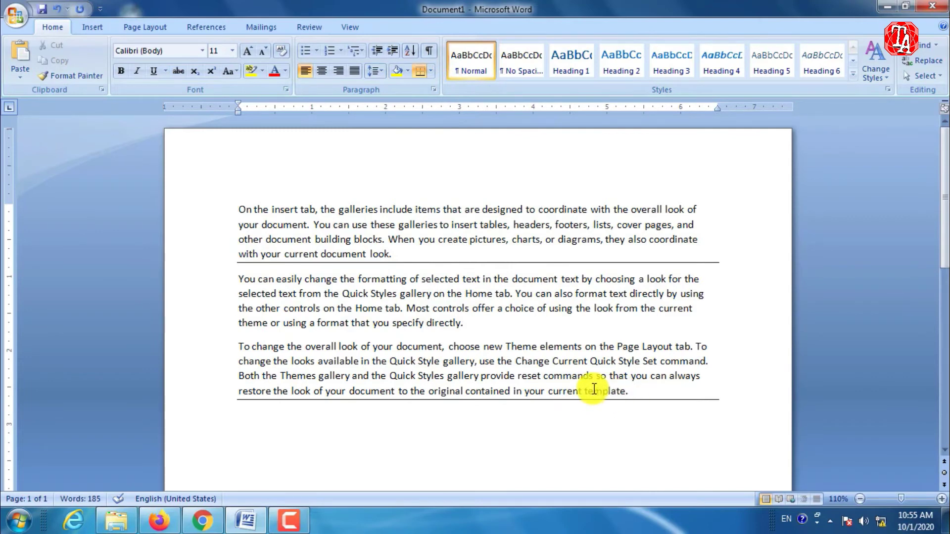
{"action": "key", "text": "ctrl+z"}
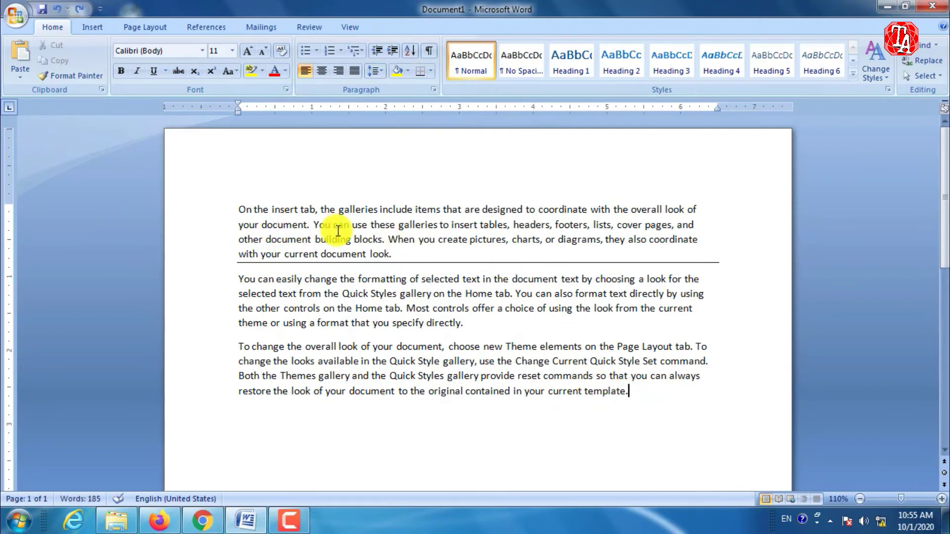
{"action": "key", "text": "ctrl+z"}
Try a top border above the first paragraph and undo it.
{"action": "left_click", "coordinate": [431, 71]}
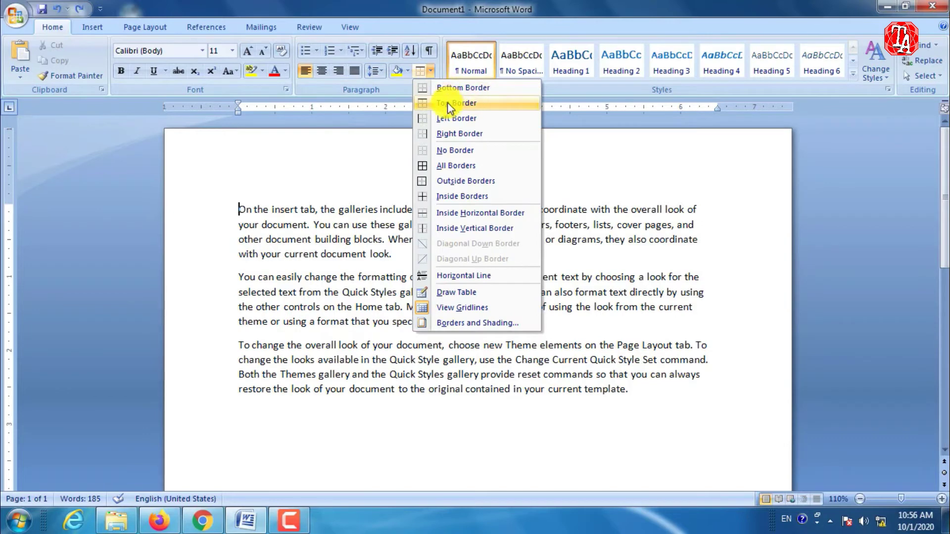
{"action": "left_click", "coordinate": [447, 103]}
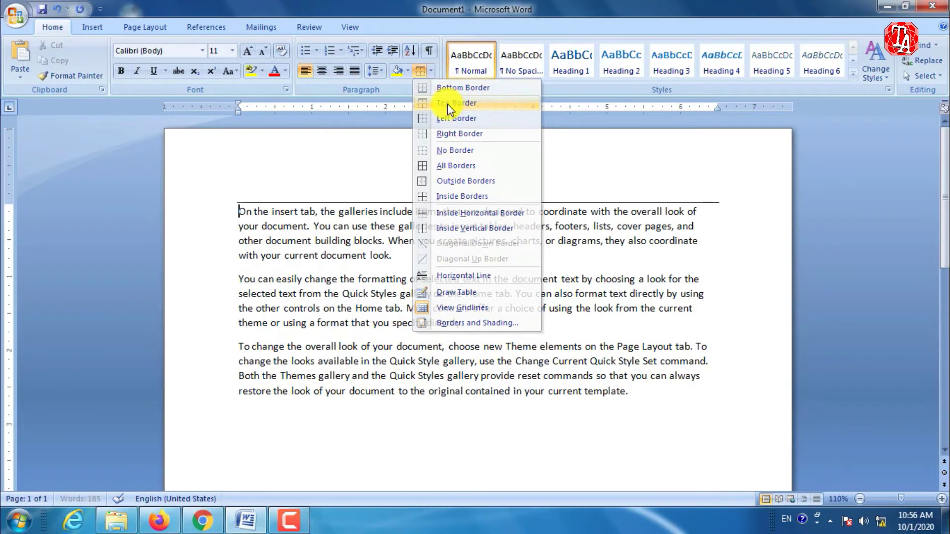
{"action": "left_click", "coordinate": [432, 72]}
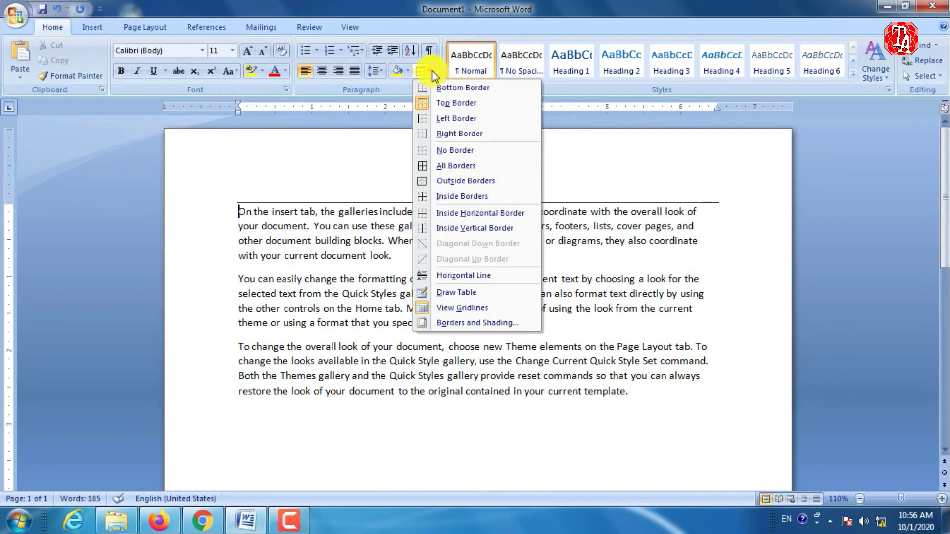
{"action": "left_click", "coordinate": [432, 70]}
{"action": "key", "text": "ctrl+z"}
Enclose the first paragraph with left, right, top and bottom borders added one by one, and remove them with No Border.
{"action": "left_click", "coordinate": [432, 70]}
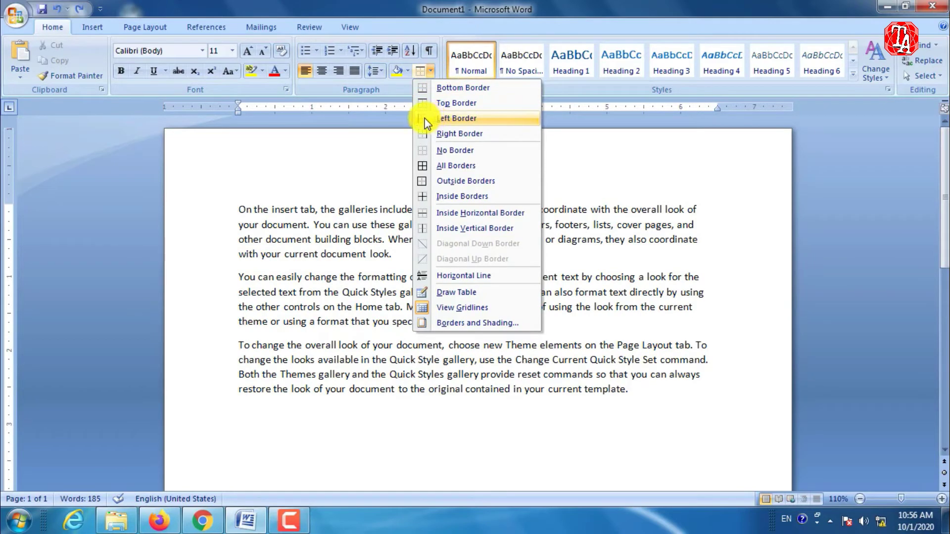
{"action": "left_click", "coordinate": [425, 119]}
{"action": "left_click", "coordinate": [432, 70]}
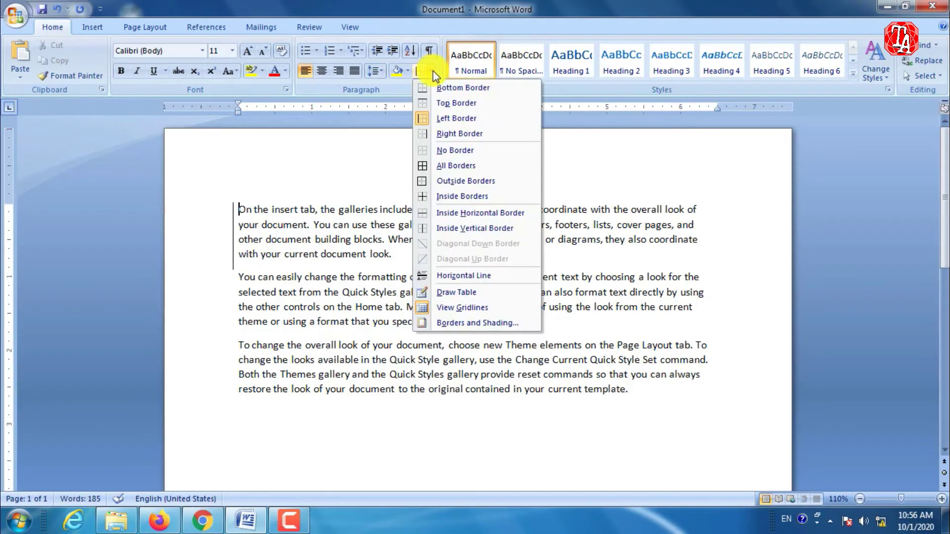
{"action": "left_click", "coordinate": [438, 135]}
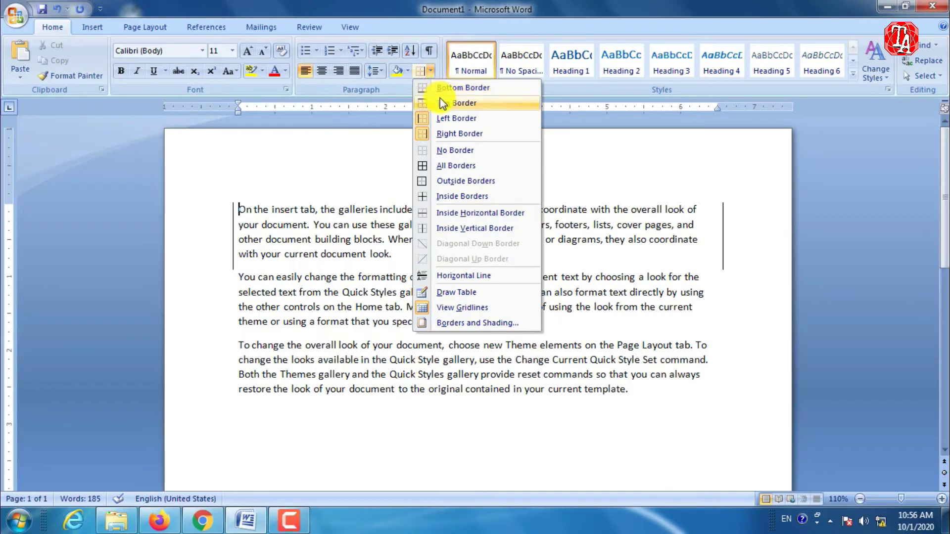
{"action": "left_click", "coordinate": [442, 102]}
{"action": "left_click", "coordinate": [431, 71]}
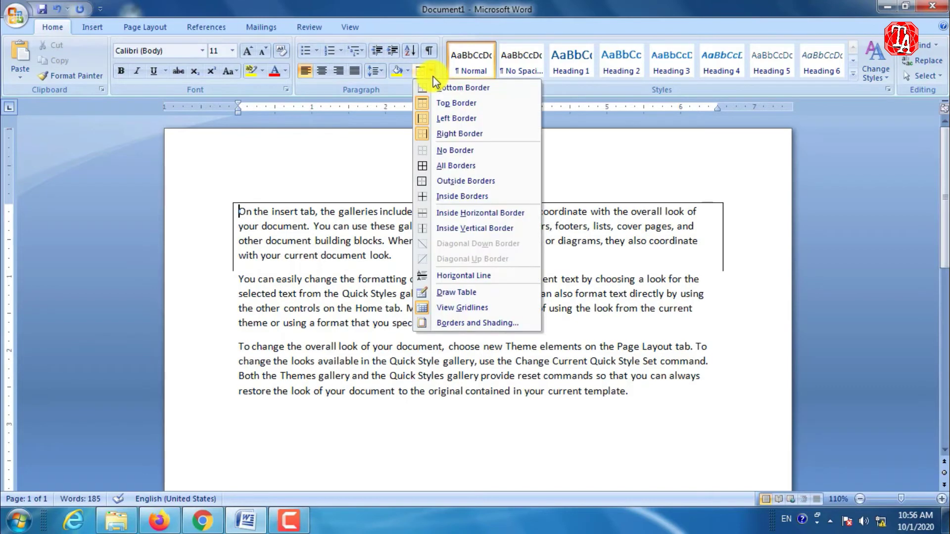
{"action": "left_click", "coordinate": [442, 88]}
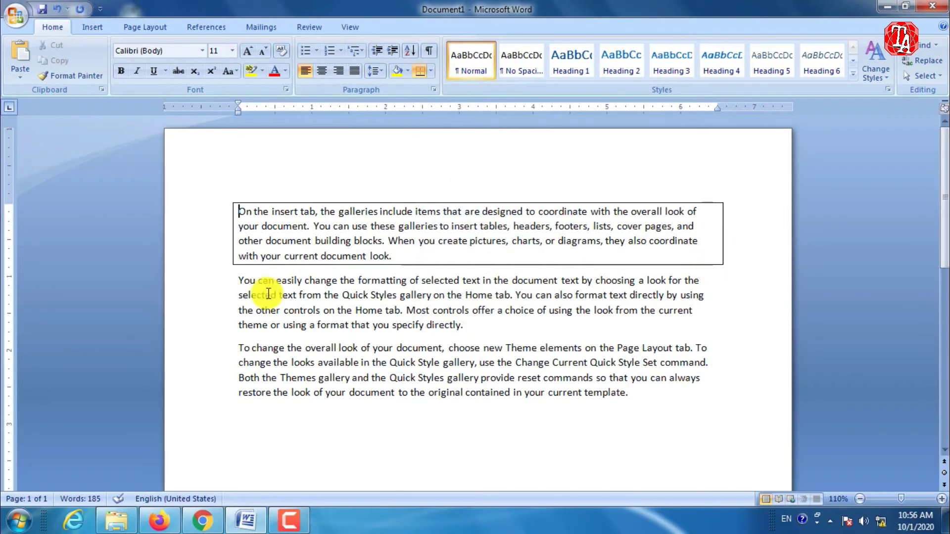
{"action": "left_click", "coordinate": [431, 70]}
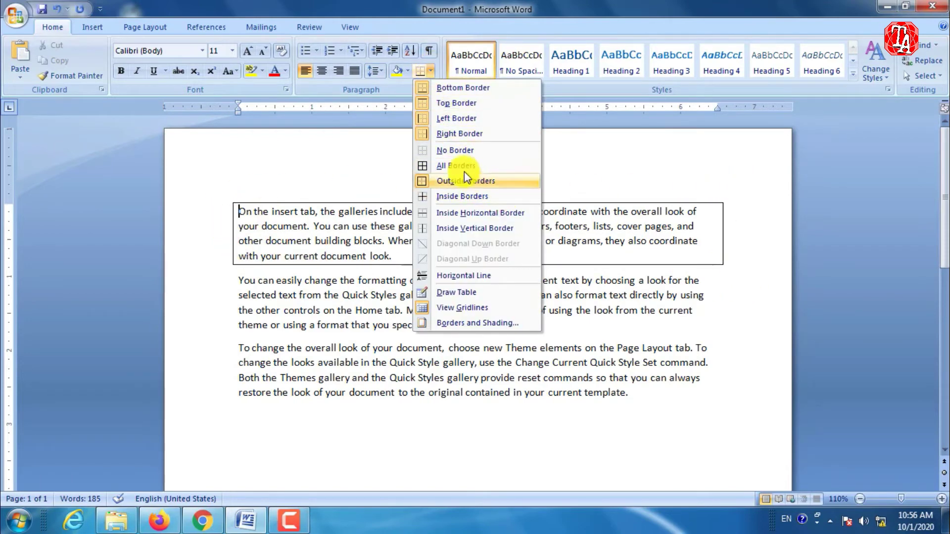
{"action": "left_click", "coordinate": [478, 150]}
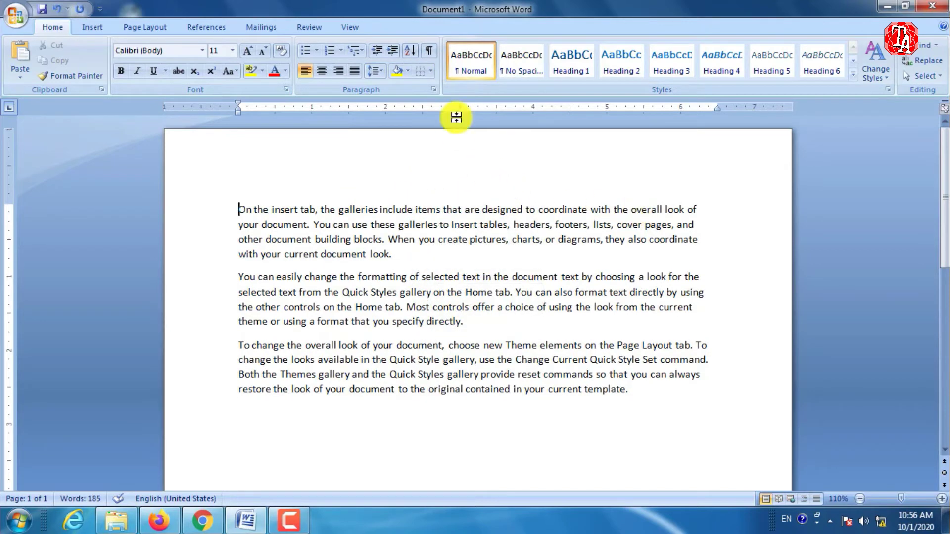
Try the All Borders option on the first paragraph and undo it.
{"action": "left_click", "coordinate": [433, 72]}
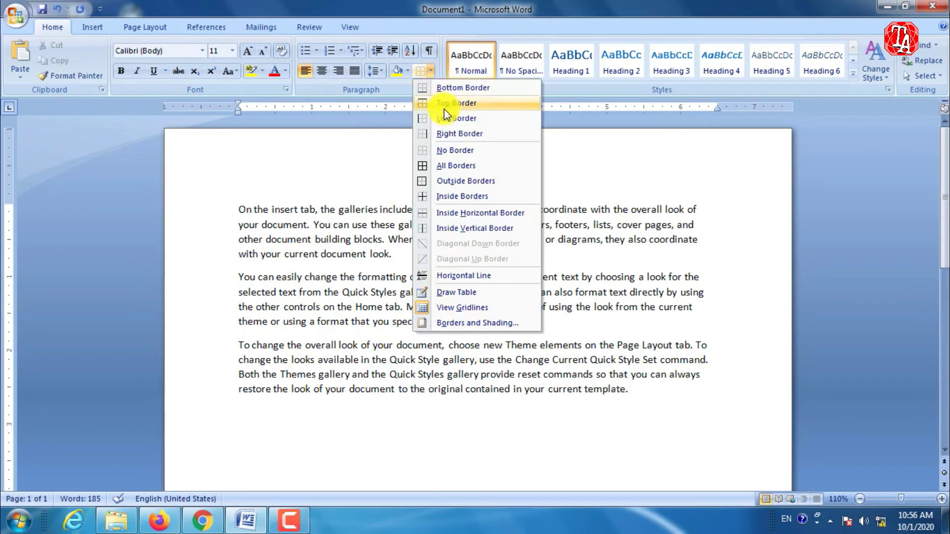
{"action": "left_click", "coordinate": [454, 165]}
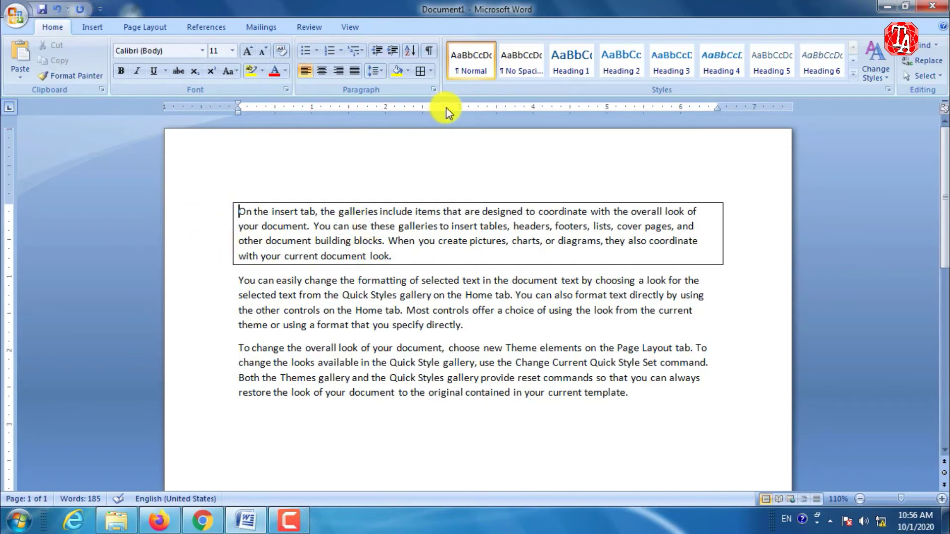
{"action": "key", "text": "ctrl+z"}
Draw four small single-cell tables freehand in the blank area below the third paragraph and undo all of them.
{"action": "left_click", "coordinate": [431, 73]}
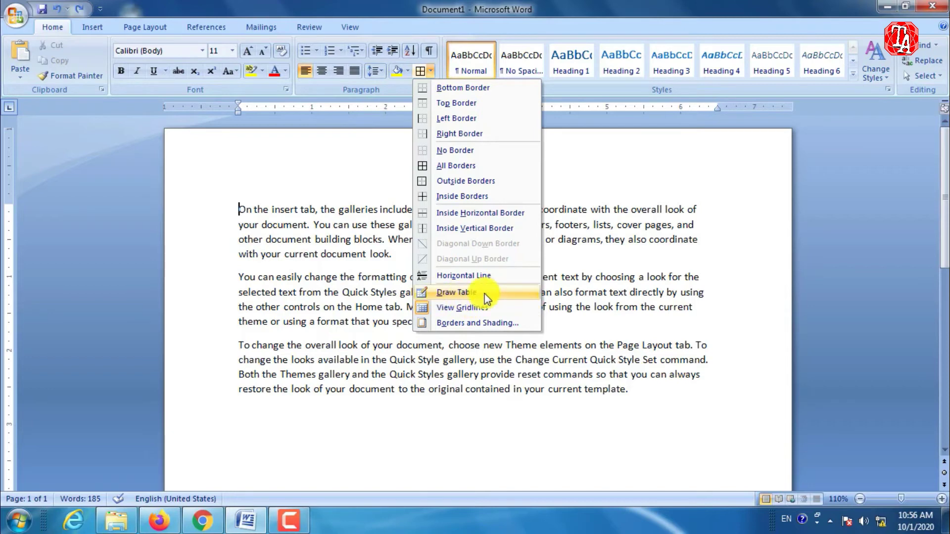
{"action": "left_click", "coordinate": [455, 293]}
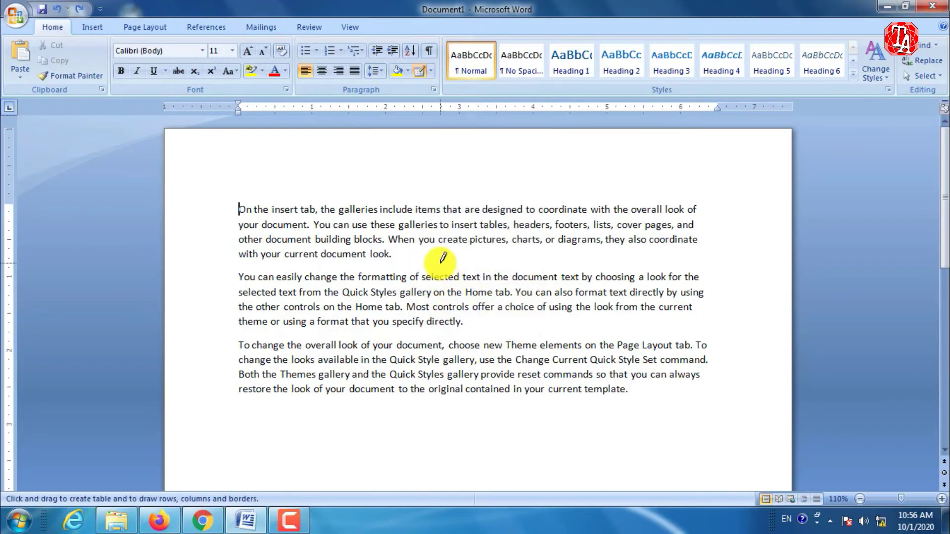
{"action": "scroll", "coordinate": [435, 254], "scroll_direction": "down", "scroll_amount": 4}
{"action": "mouse_move", "coordinate": [262, 248]}
{"action": "left_mouse_down"}
{"action": "mouse_move", "coordinate": [367, 290]}
{"action": "mouse_move", "coordinate": [445, 291]}
{"action": "mouse_move", "coordinate": [347, 291]}
{"action": "left_mouse_up"}
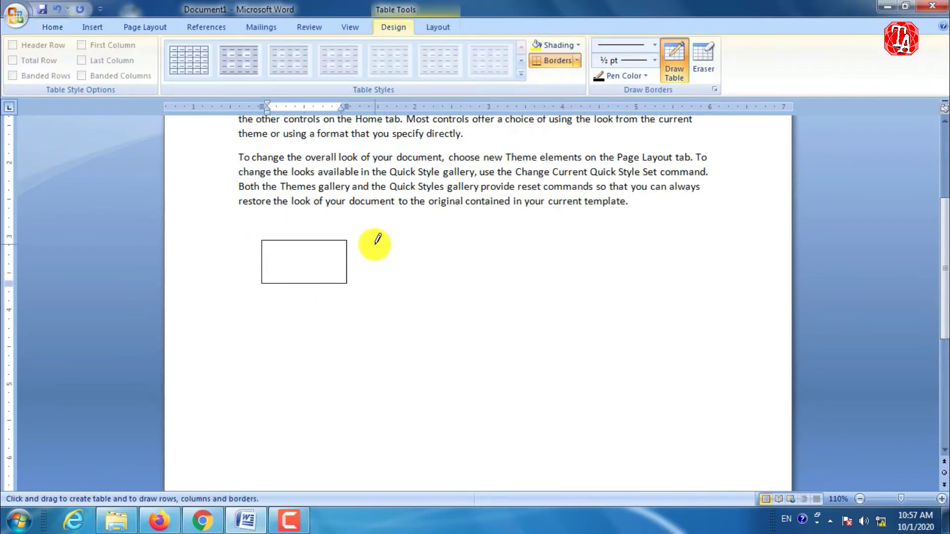
{"action": "left_click_drag", "start_coordinate": [375, 244], "coordinate": [418, 264]}
{"action": "left_click_drag", "start_coordinate": [390, 299], "coordinate": [410, 332]}
{"action": "left_click_drag", "start_coordinate": [452, 268], "coordinate": [476, 292]}
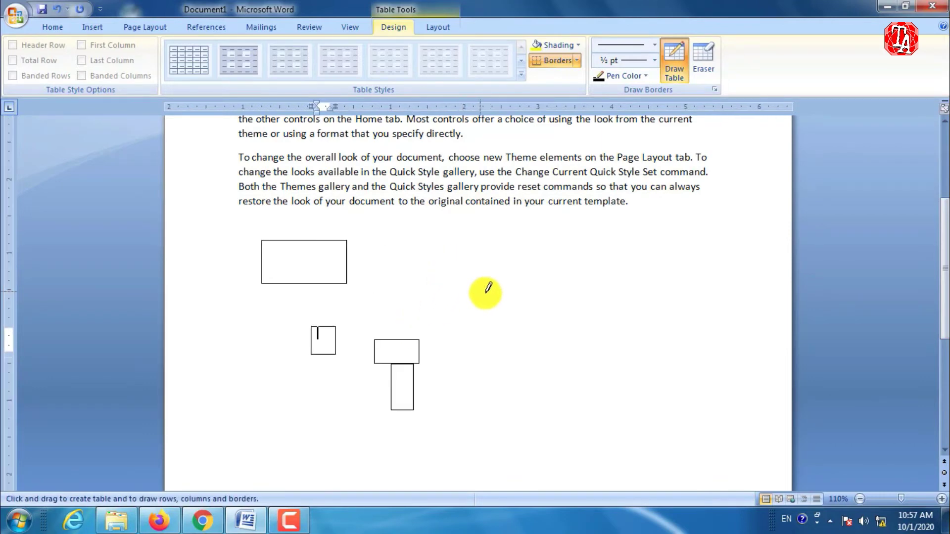
{"action": "key", "text": "ctrl+z"}
{"action": "key", "text": "ctrl+z"}
{"action": "key", "text": "ctrl+z"}
{"action": "key", "text": "ctrl+z"}
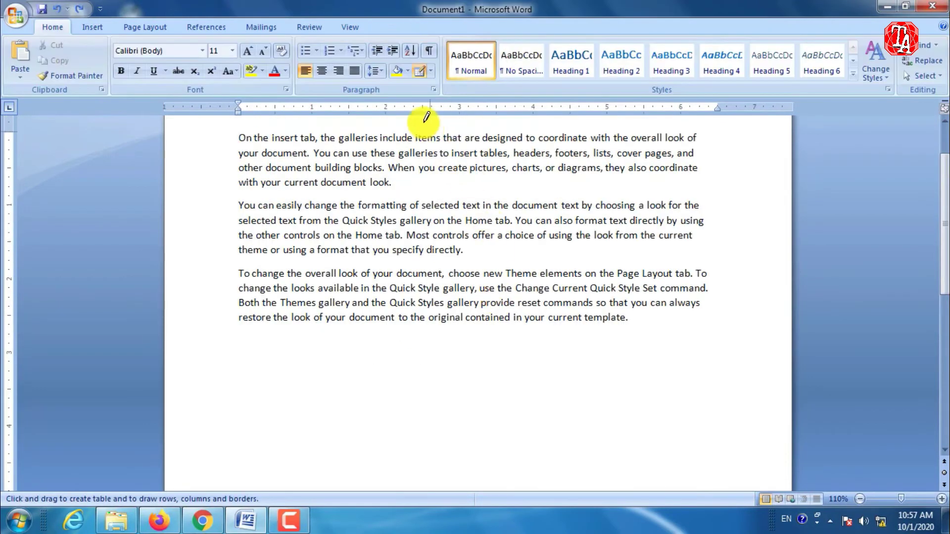
Try a Box border in a 3 pt thick shaded line style around the first paragraph through Borders and Shading, and undo it.
{"action": "left_click", "coordinate": [430, 75]}
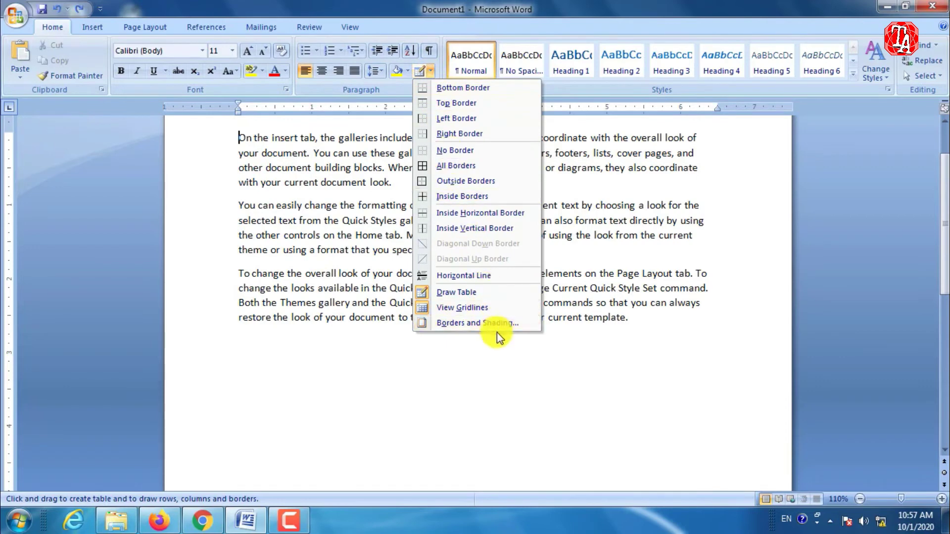
{"action": "left_click", "coordinate": [466, 324]}
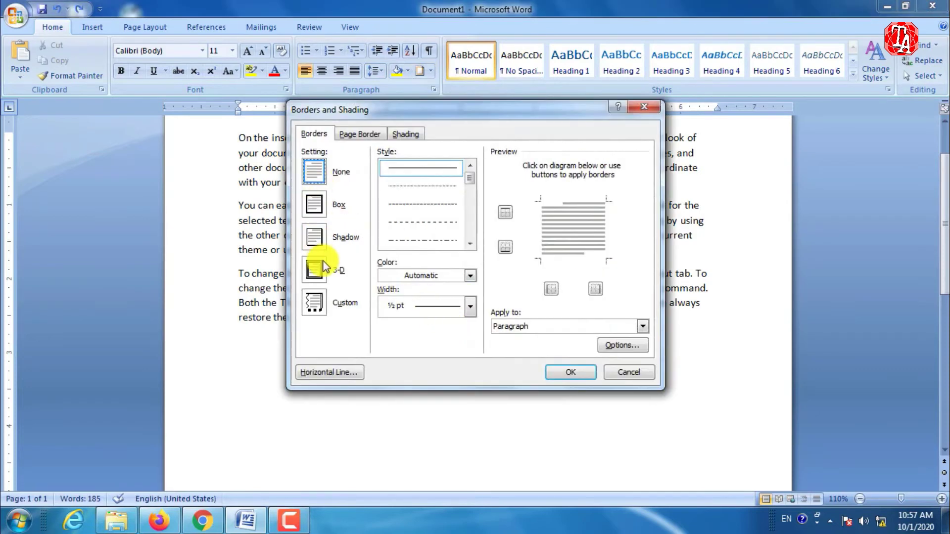
{"action": "left_click", "coordinate": [309, 212]}
{"action": "left_click", "coordinate": [451, 210]}
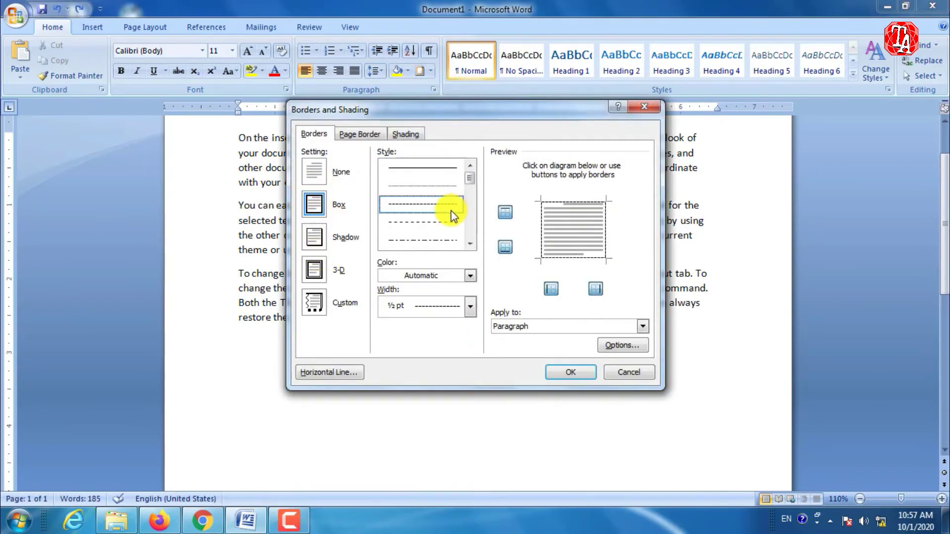
{"action": "scroll", "coordinate": [448, 210], "scroll_direction": "down", "scroll_amount": 5}
{"action": "left_click", "coordinate": [441, 209]}
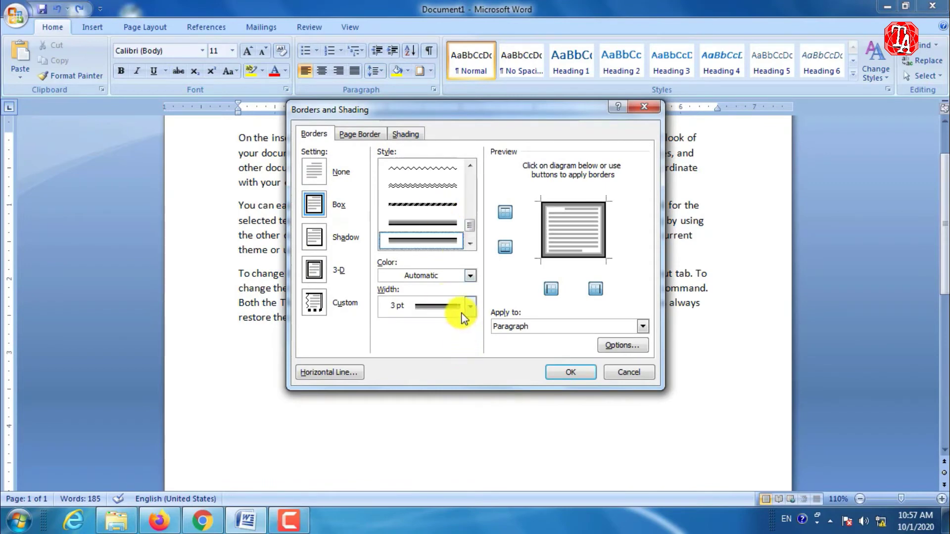
{"action": "left_click", "coordinate": [466, 272]}
{"action": "left_click", "coordinate": [467, 274]}
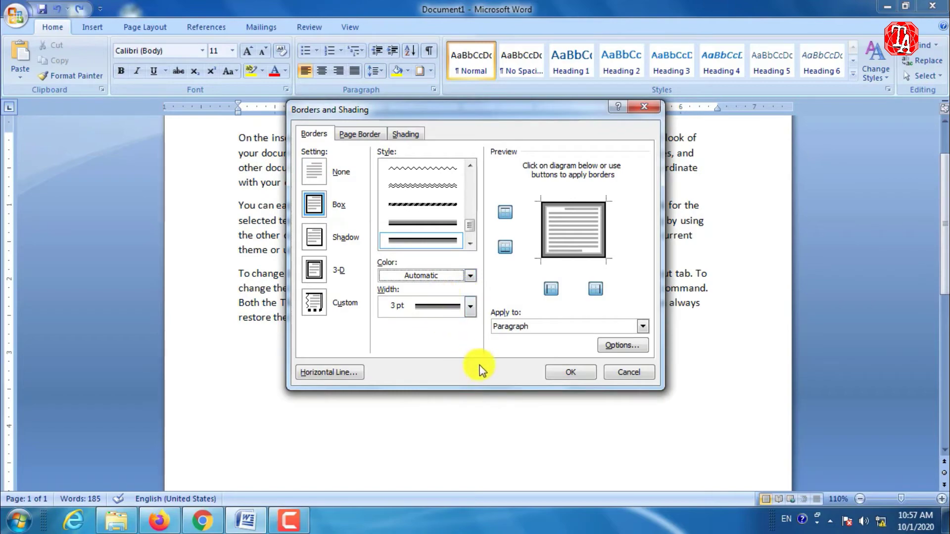
{"action": "left_click", "coordinate": [560, 377]}
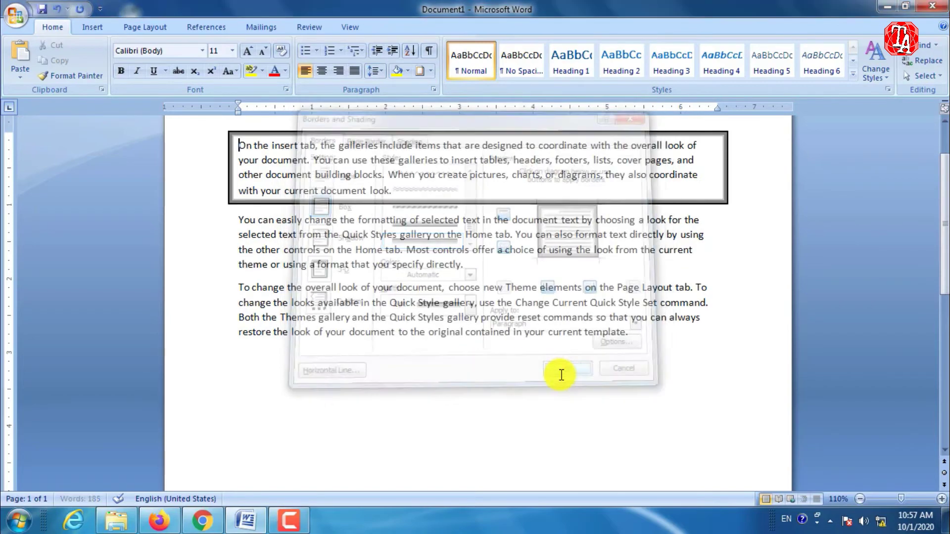
{"action": "scroll", "coordinate": [437, 211], "scroll_direction": "up", "scroll_amount": 2}
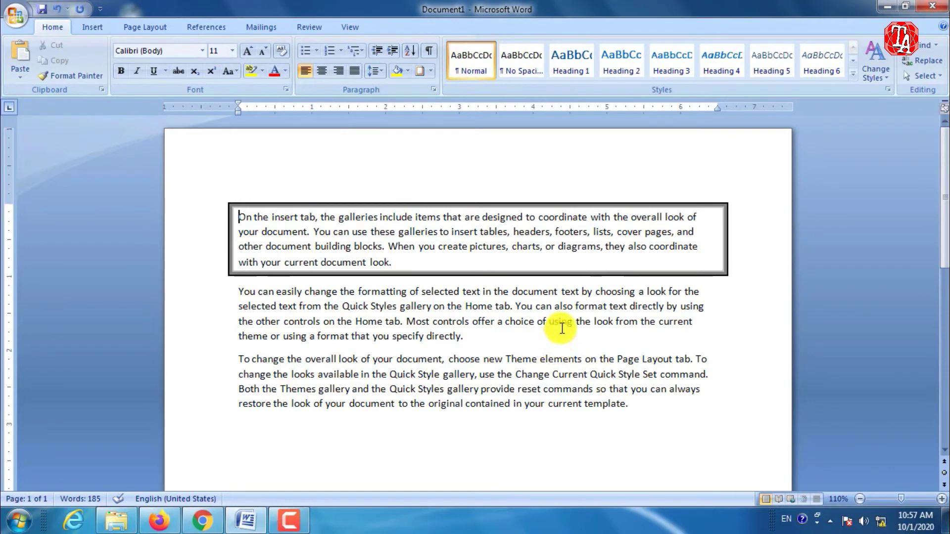
{"action": "key", "text": "ctrl+z"}
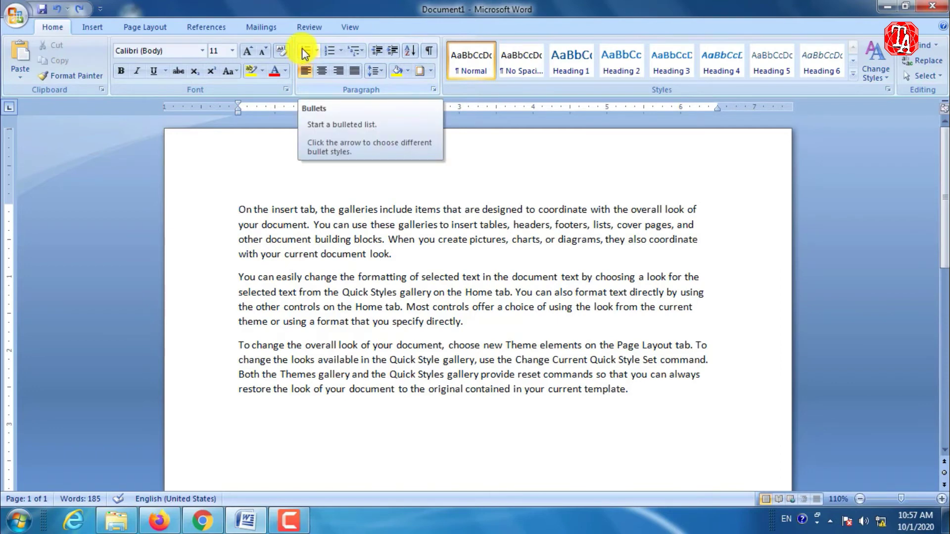
Add the line "Degree" a few blank lines below the last paragraph and start a new line beneath it.
{"action": "scroll", "coordinate": [319, 144], "scroll_direction": "down", "scroll_amount": 5}
{"action": "left_click", "coordinate": [674, 174]}
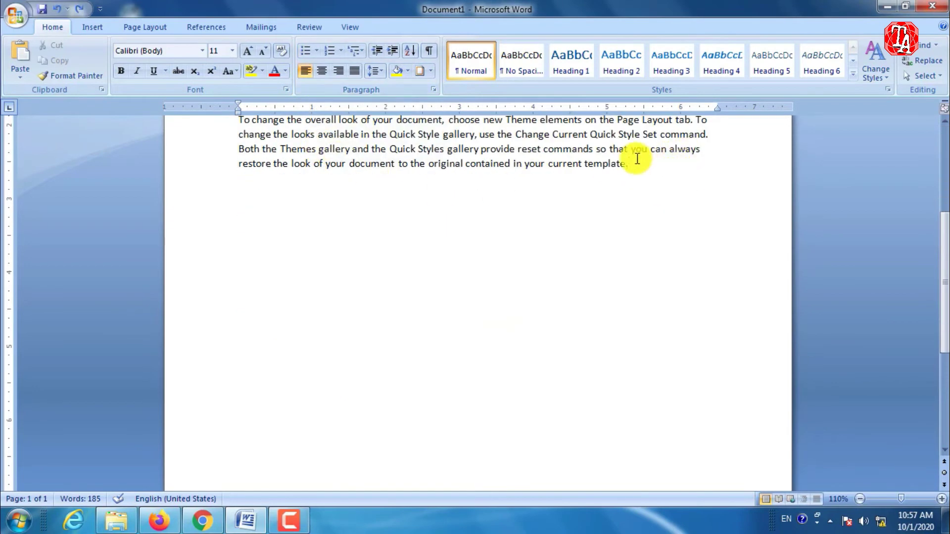
{"action": "key", "text": "Return"}
{"action": "type", "text": "Degr"}
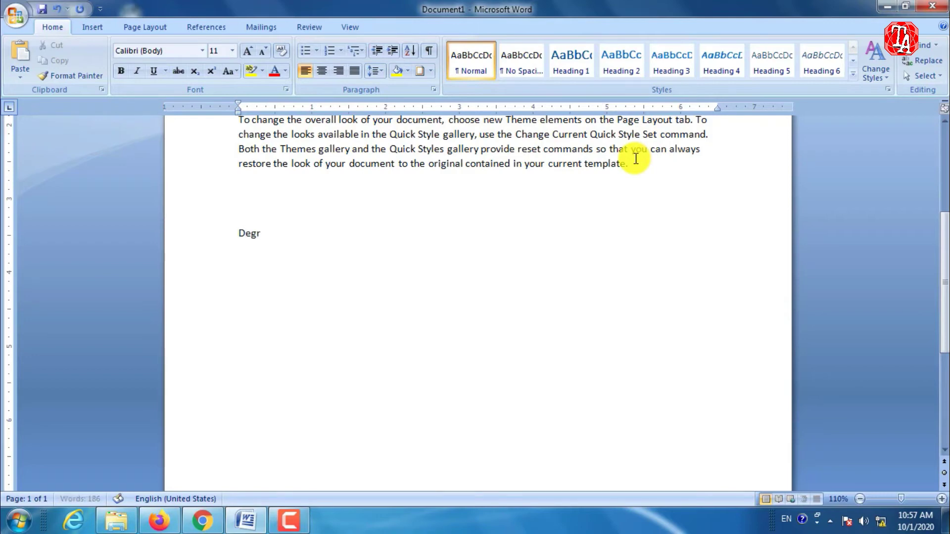
{"action": "type", "text": "ee"}
{"action": "key", "text": "Return"}
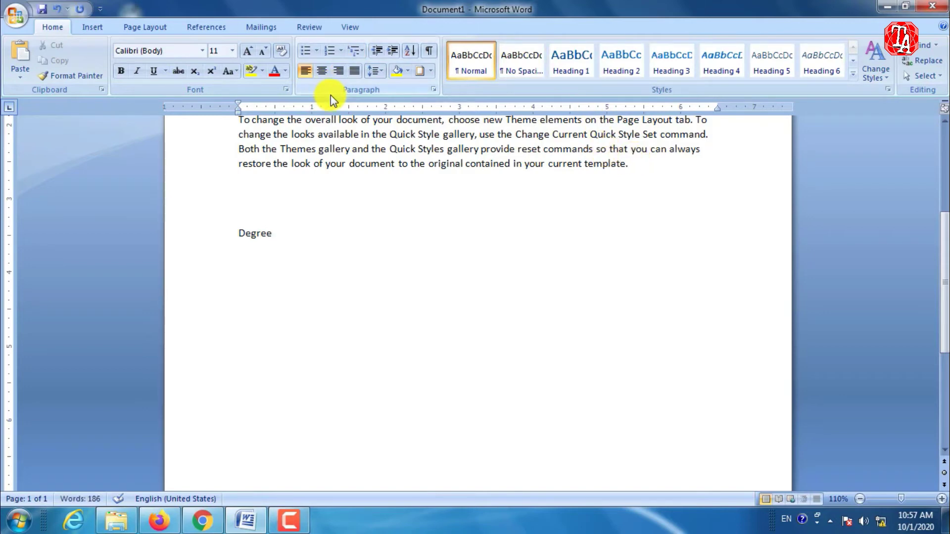
Start a bulleted list with the solid round bullet on the empty line below "Degree".
{"action": "left_click", "coordinate": [316, 50]}
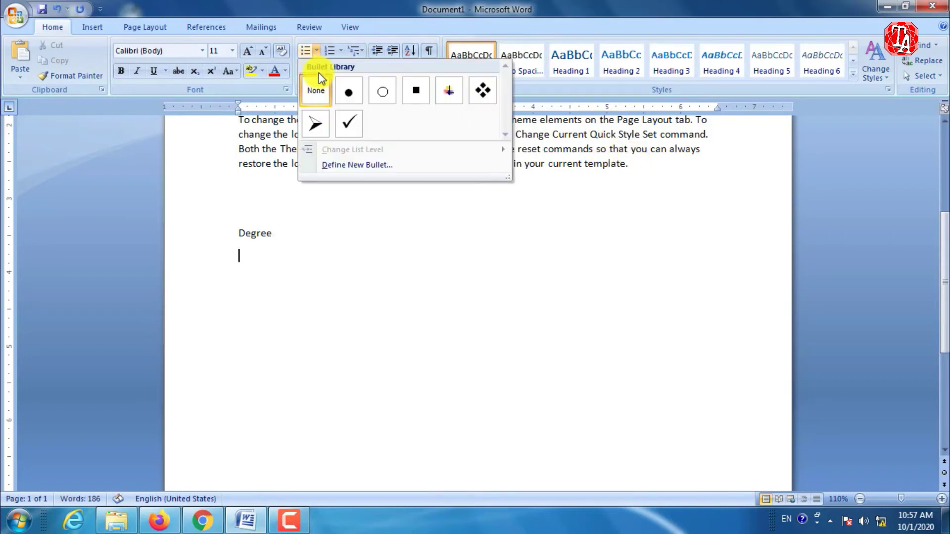
{"action": "left_click", "coordinate": [349, 93]}
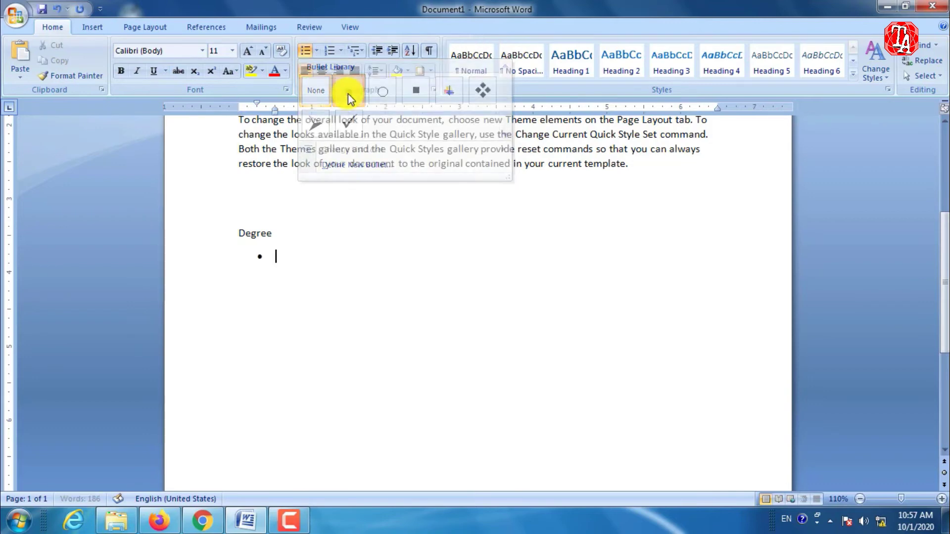
Look at the bullet list levels and the symbol choices for defining a new bullet, without changing the list.
{"action": "left_click", "coordinate": [316, 51]}
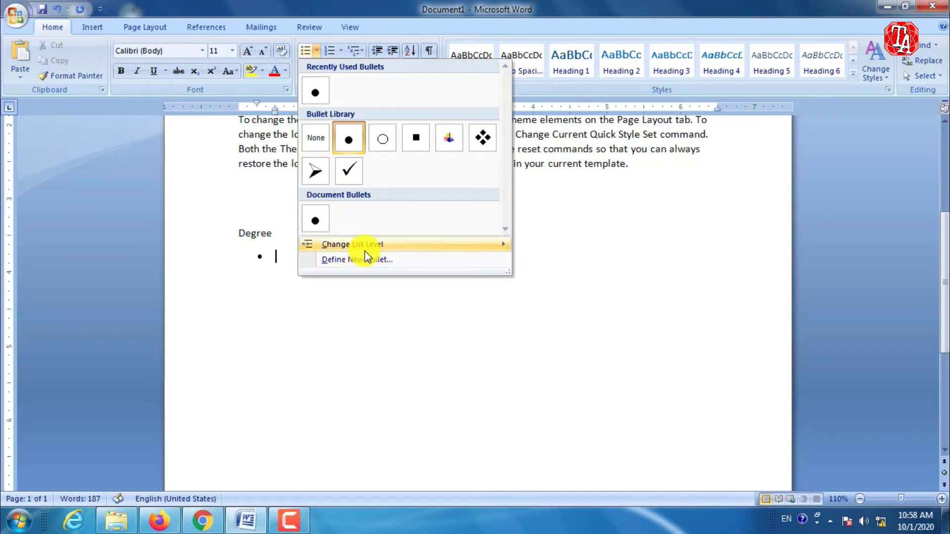
{"action": "mouse_move", "coordinate": [373, 249]}
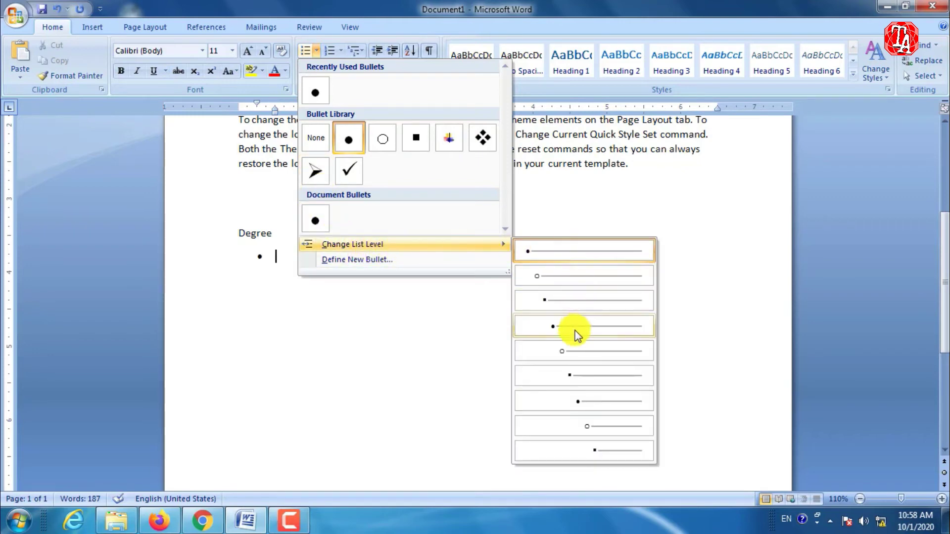
{"action": "left_click", "coordinate": [365, 262]}
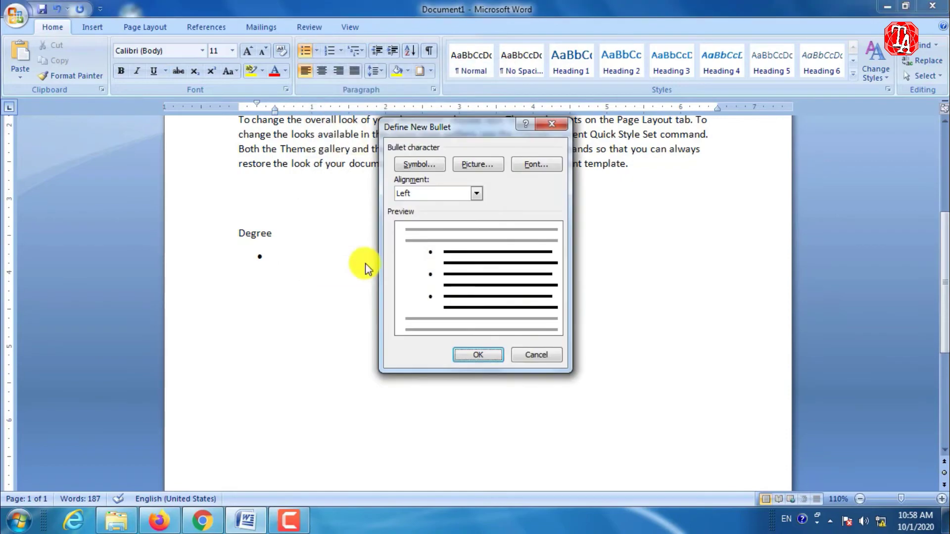
{"action": "left_click", "coordinate": [421, 164]}
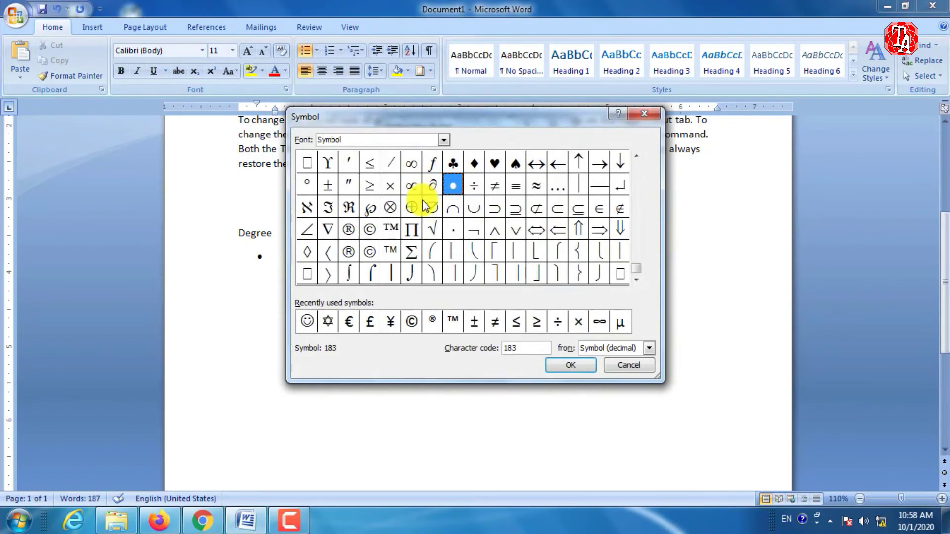
{"action": "left_click", "coordinate": [635, 362]}
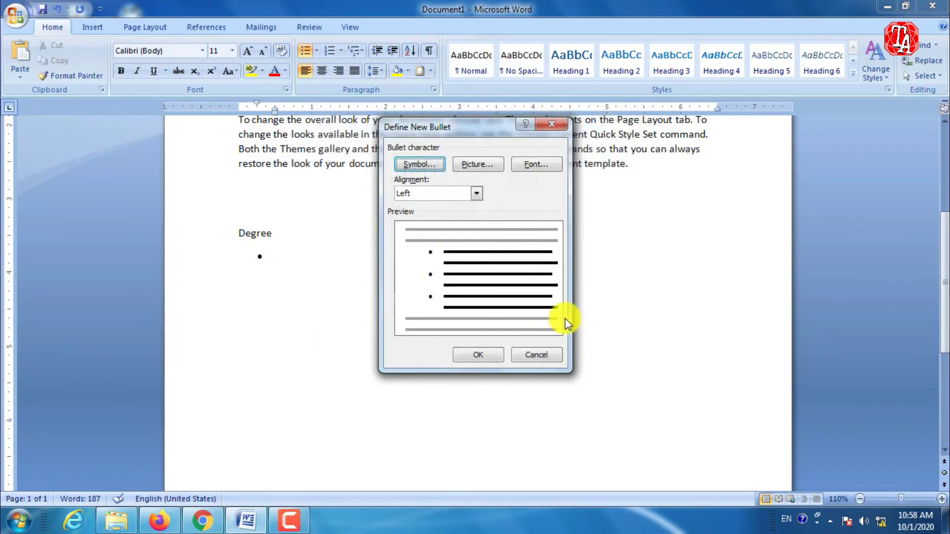
{"action": "left_click", "coordinate": [552, 123]}
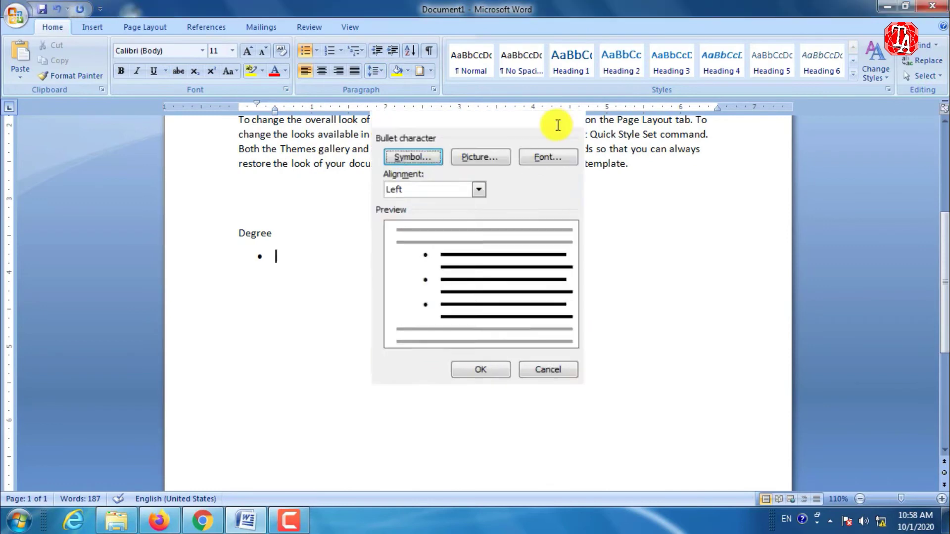
Examine the start of the Symbol font's character set and the picture bullets available for a new bullet, keeping the current one.
{"action": "left_click", "coordinate": [317, 52]}
{"action": "left_click", "coordinate": [369, 259]}
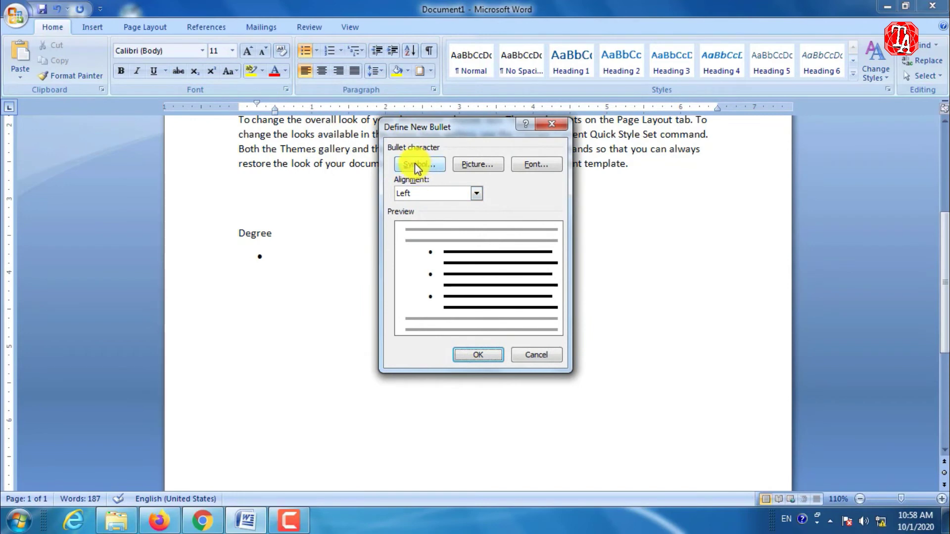
{"action": "left_click", "coordinate": [418, 163]}
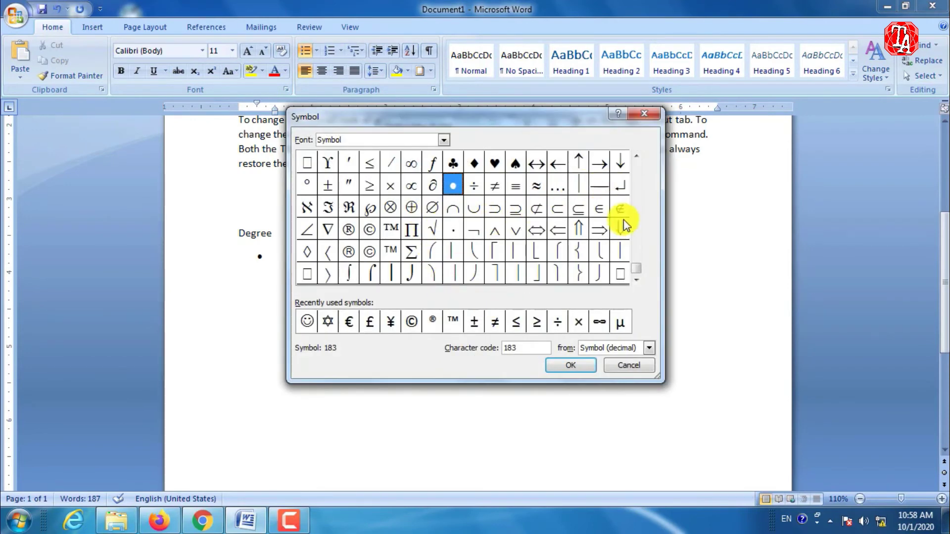
{"action": "left_click_drag", "start_coordinate": [640, 269], "coordinate": [642, 159]}
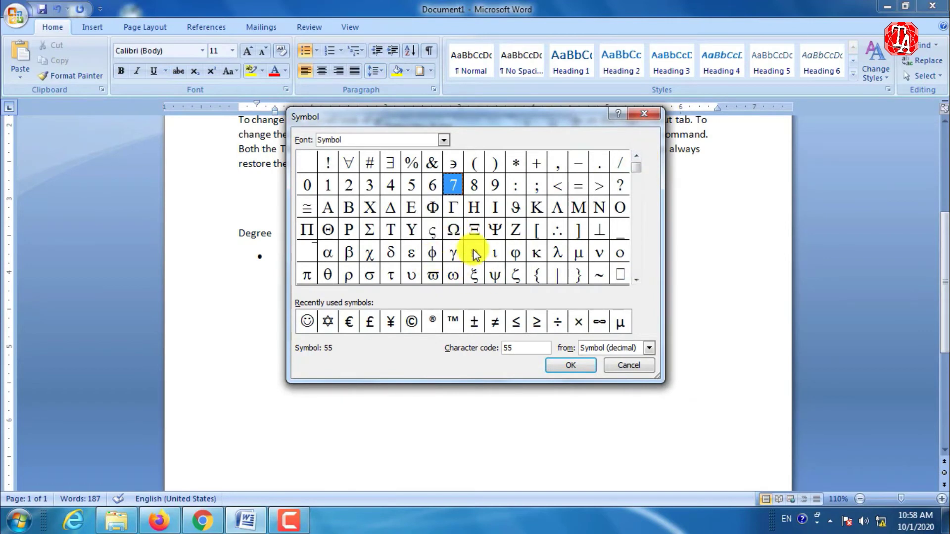
{"action": "left_click", "coordinate": [625, 369]}
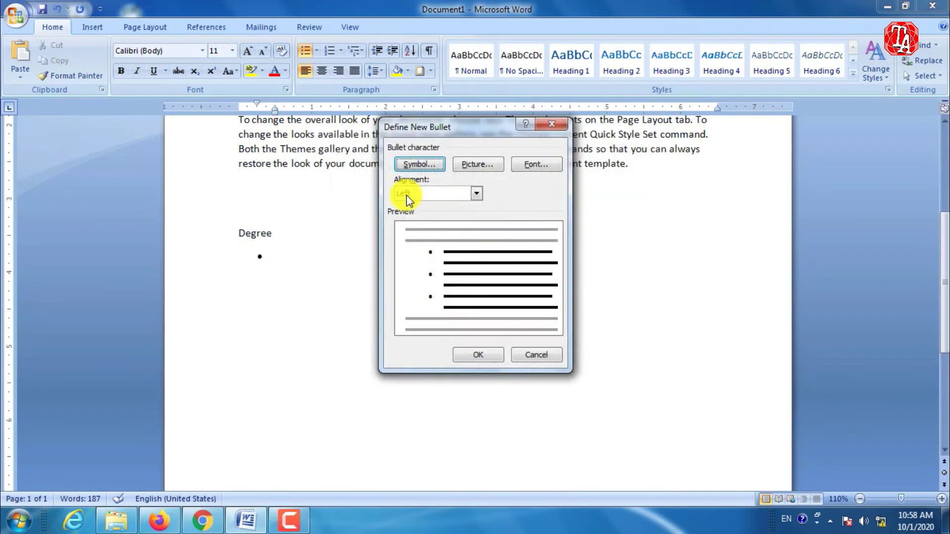
{"action": "left_click", "coordinate": [477, 165]}
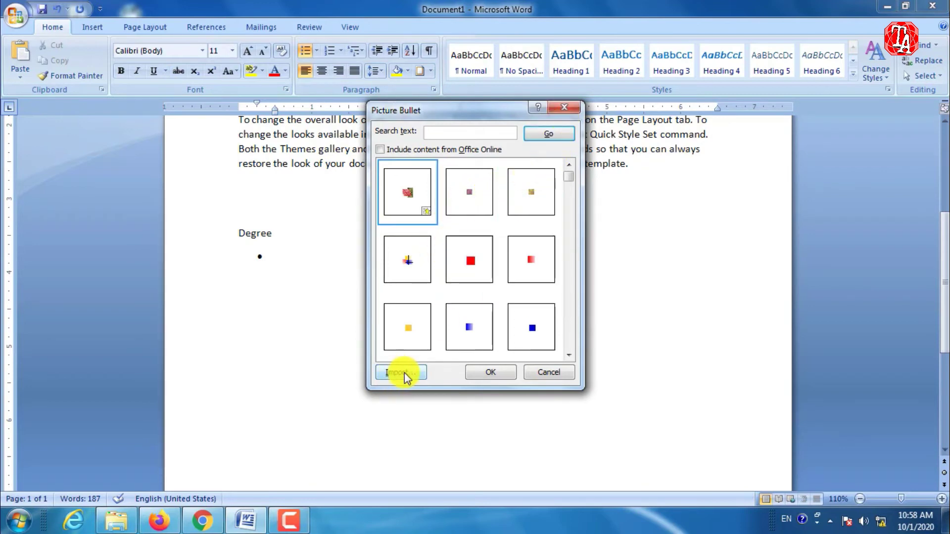
{"action": "left_click", "coordinate": [563, 109]}
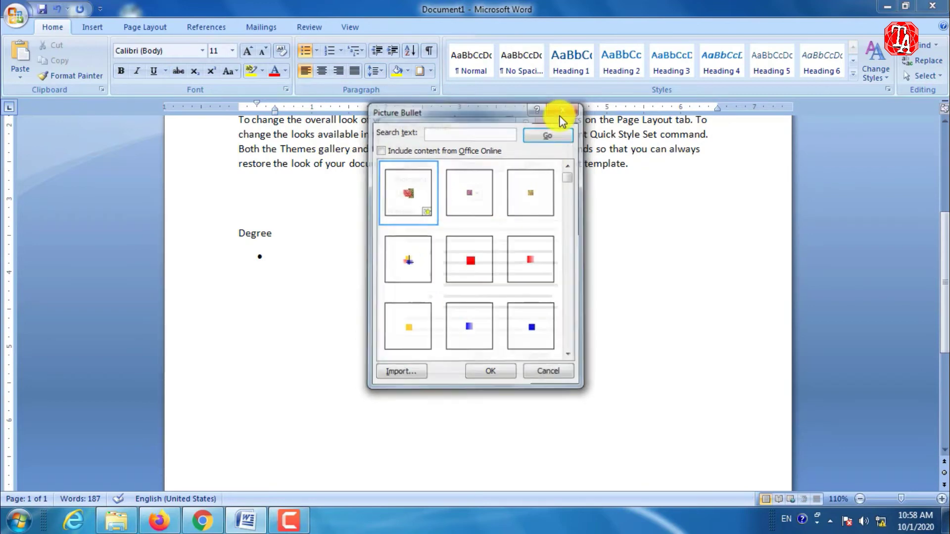
{"action": "left_click", "coordinate": [549, 128]}
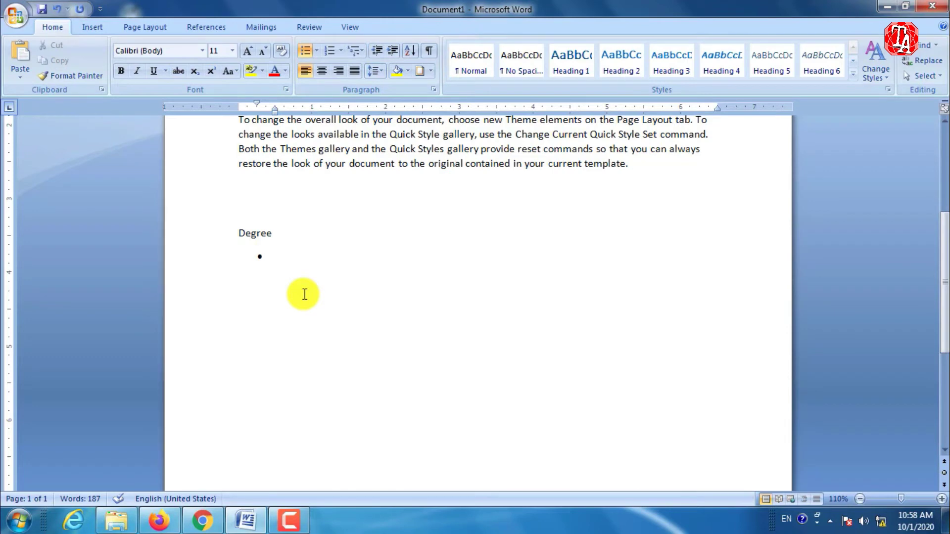
Enter the bulleted items BSC, MSC, BE, ME and MBA under "Degree", each on its own line.
{"action": "type", "text": "BC"}
{"action": "key", "text": "BackSpace"}
{"action": "type", "text": "SC"}
{"action": "key", "text": "Return"}
{"action": "type", "text": "MSC"}
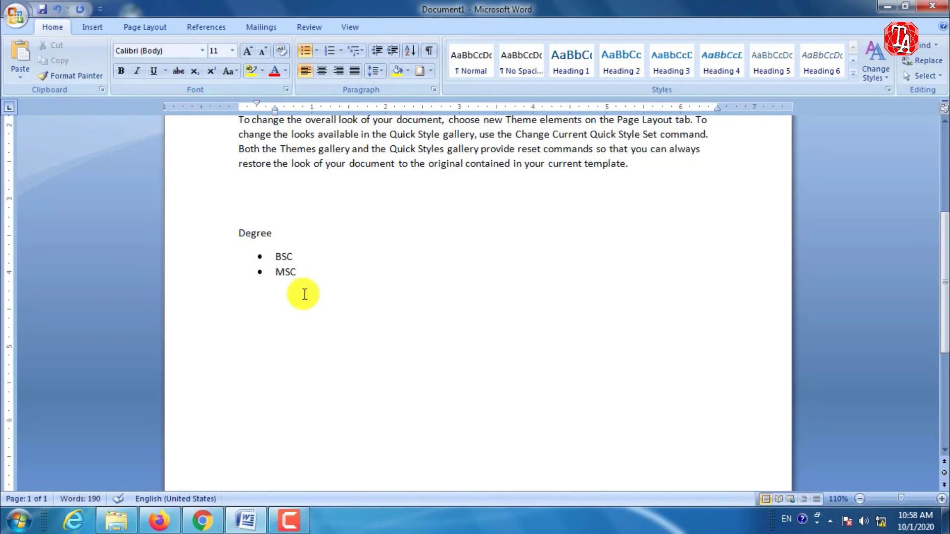
{"action": "key", "text": "Return"}
{"action": "type", "text": "BE"}
{"action": "key", "text": "Return"}
{"action": "type", "text": "ME"}
{"action": "key", "text": "Return"}
{"action": "type", "text": "MBA"}
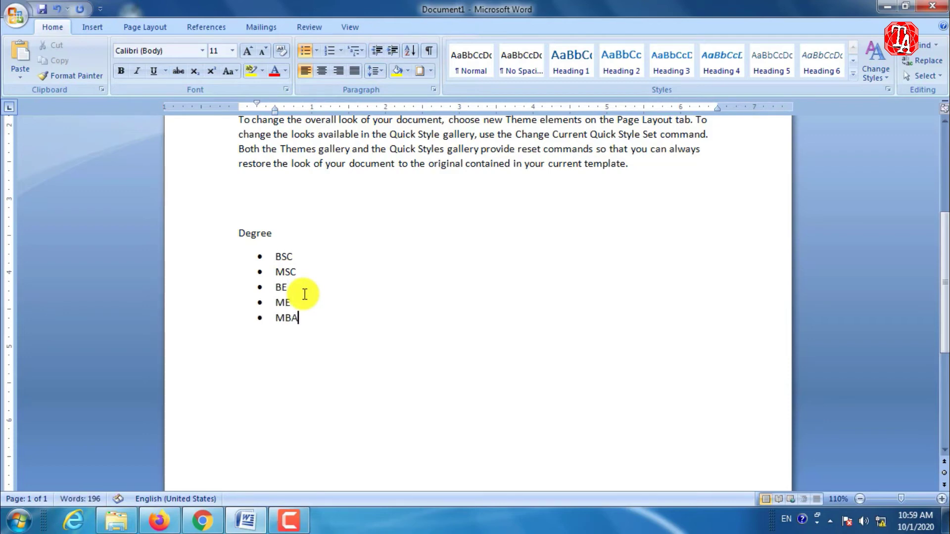
{"action": "key", "text": "Return"}
End the bulleted list, leave a blank line, and add the line "Numbers" with a new line beneath it.
{"action": "left_click", "coordinate": [345, 233]}
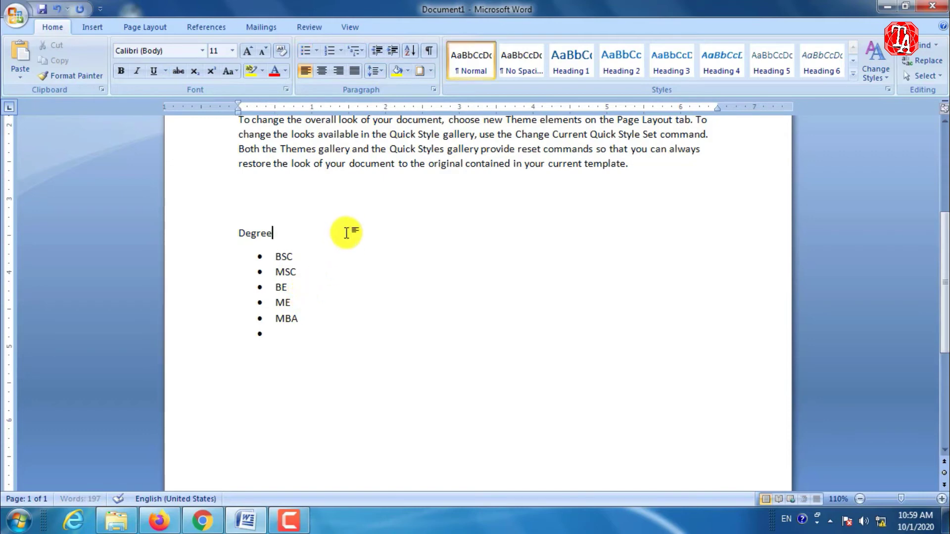
{"action": "left_click", "coordinate": [318, 345]}
{"action": "key", "text": "Return"}
{"action": "key", "text": "Return"}
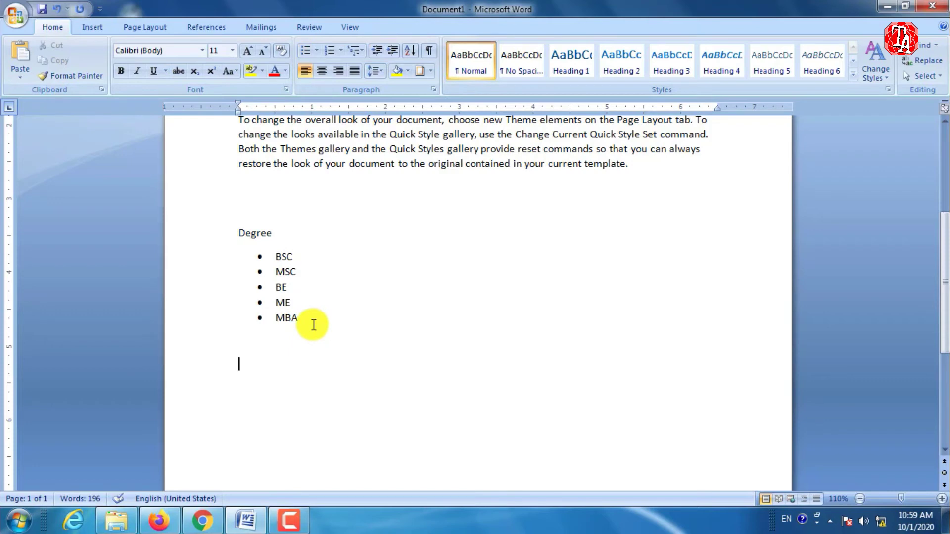
{"action": "type", "text": "Num"}
{"action": "type", "text": "ne"}
{"action": "type", "text": "bers"}
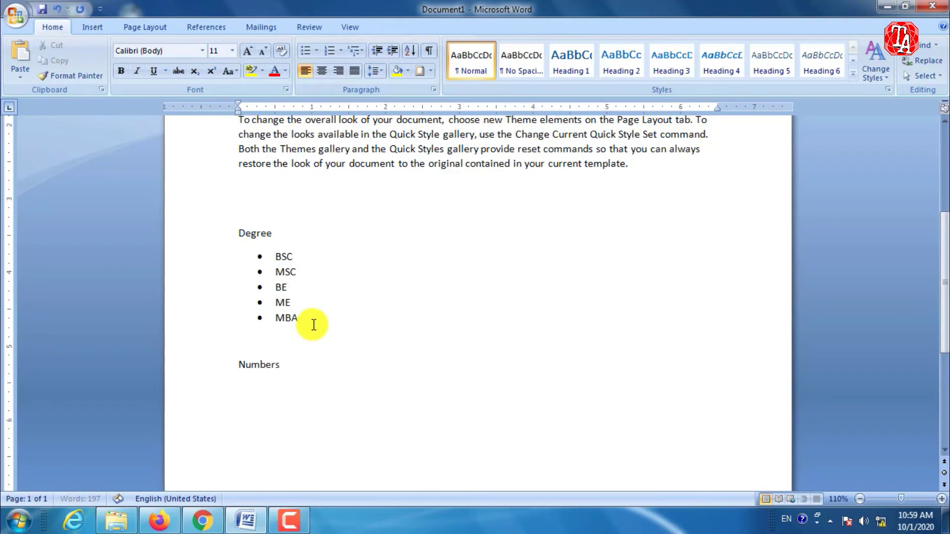
{"action": "key", "text": "Return"}
Start a numbered list in the 1. 2. 3. format on the line below "Numbers", undoing and redoing it once.
{"action": "left_click", "coordinate": [341, 51]}
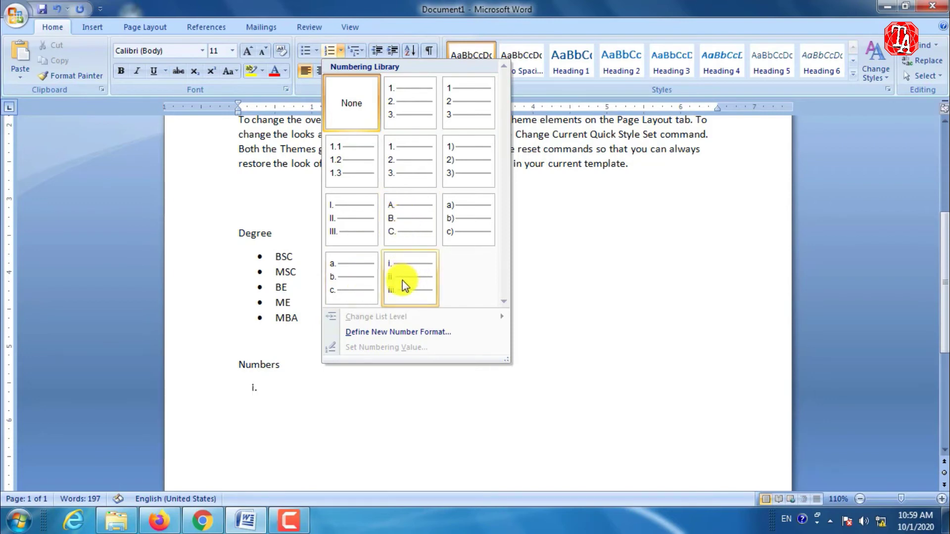
{"action": "left_click", "coordinate": [407, 104]}
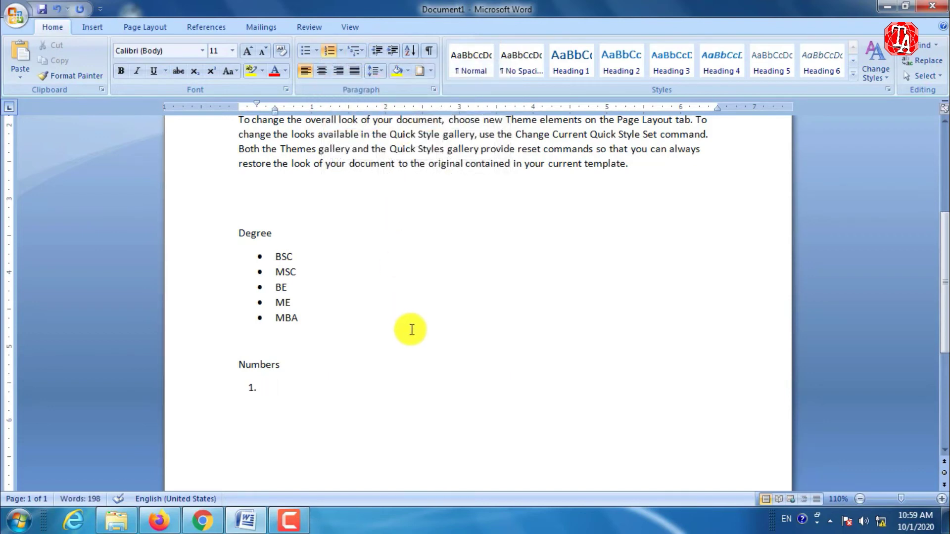
{"action": "key", "text": "ctrl+z"}
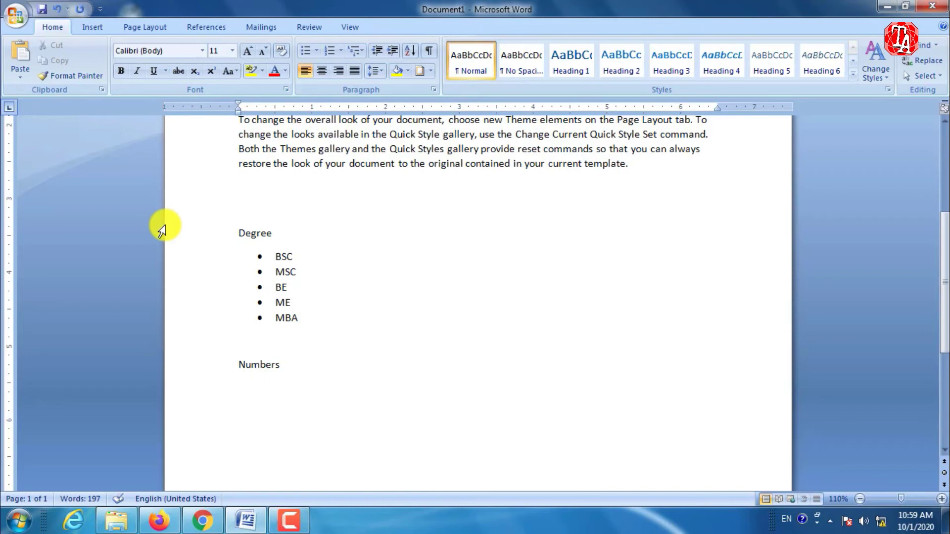
{"action": "key", "text": "ctrl+y"}
Fill the numbered list with five sample items: Kk, Jh, Jhguhgyj, Jhgjghjg and jhghjghj.
{"action": "type", "text": "kk"}
{"action": "key", "text": "Return"}
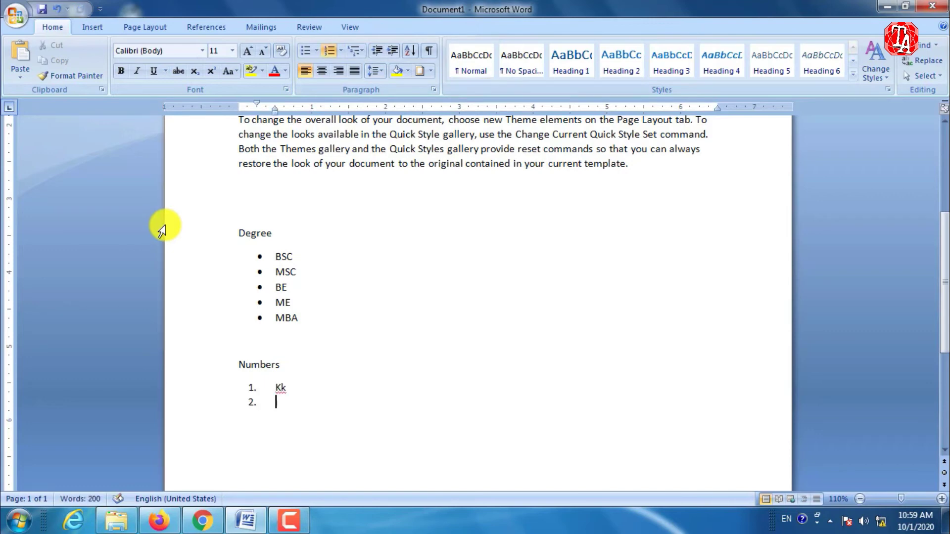
{"action": "type", "text": "jh"}
{"action": "key", "text": "Return"}
{"action": "type", "text": "jhg"}
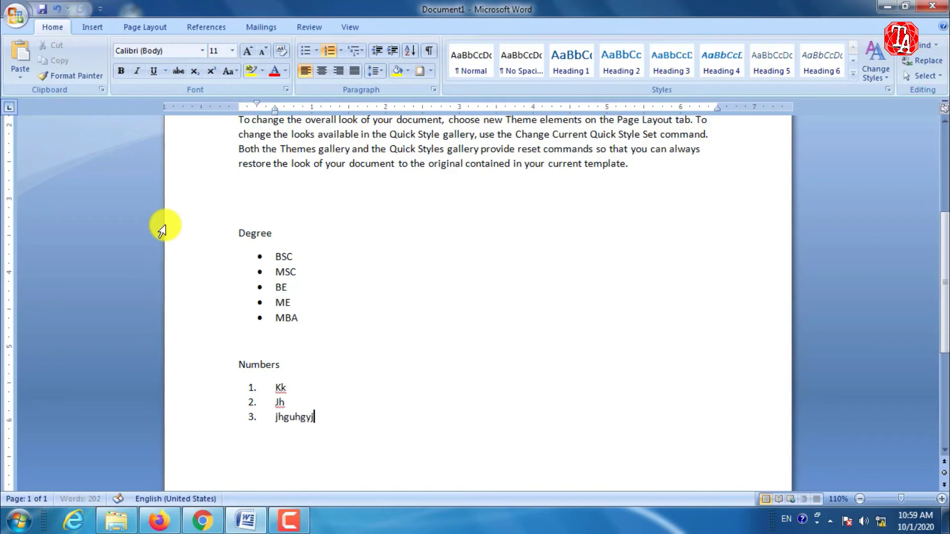
{"action": "type", "text": "uhgyj"}
{"action": "key", "text": "Return"}
{"action": "type", "text": "jhgjghjg"}
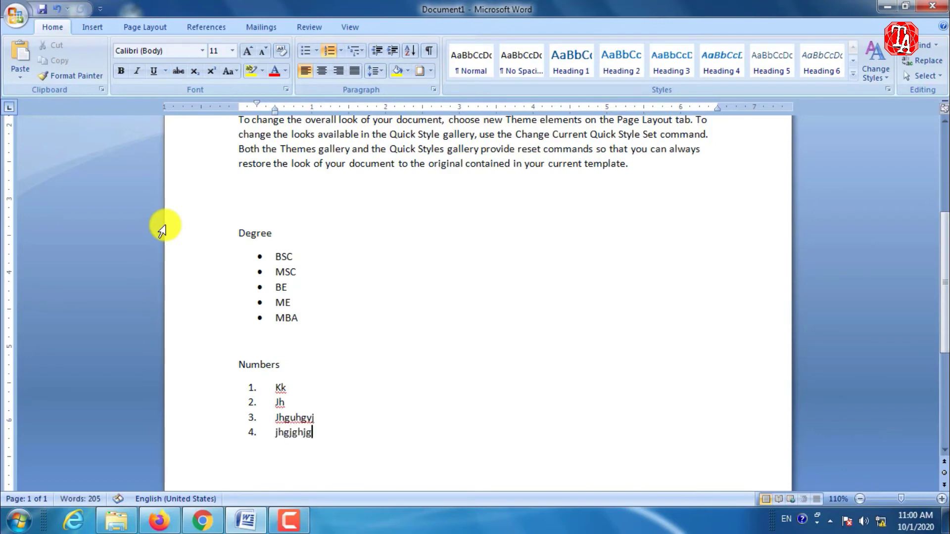
{"action": "key", "text": "Return"}
{"action": "type", "text": "jhghjghj"}
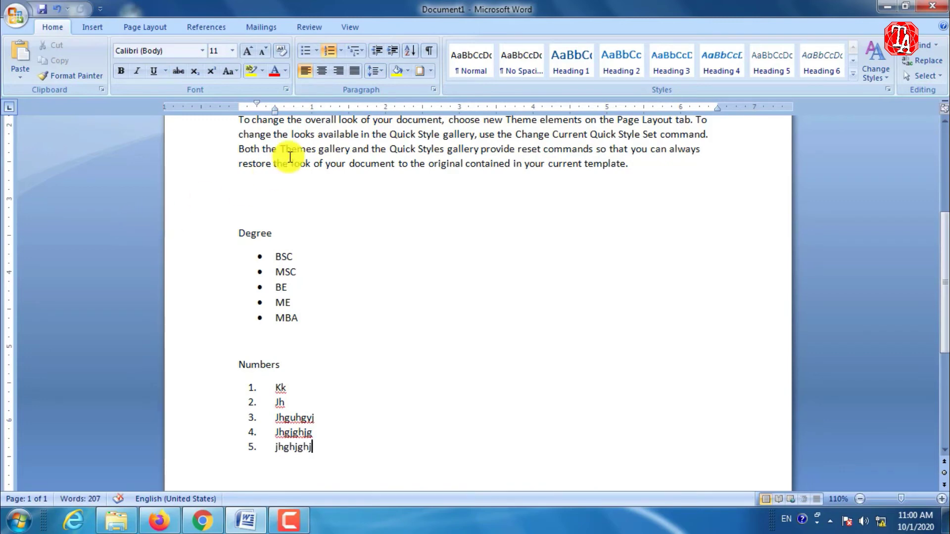
Apply the 1) a) i) multilevel list format to the five items under "Degree".
{"action": "left_click", "coordinate": [363, 54]}
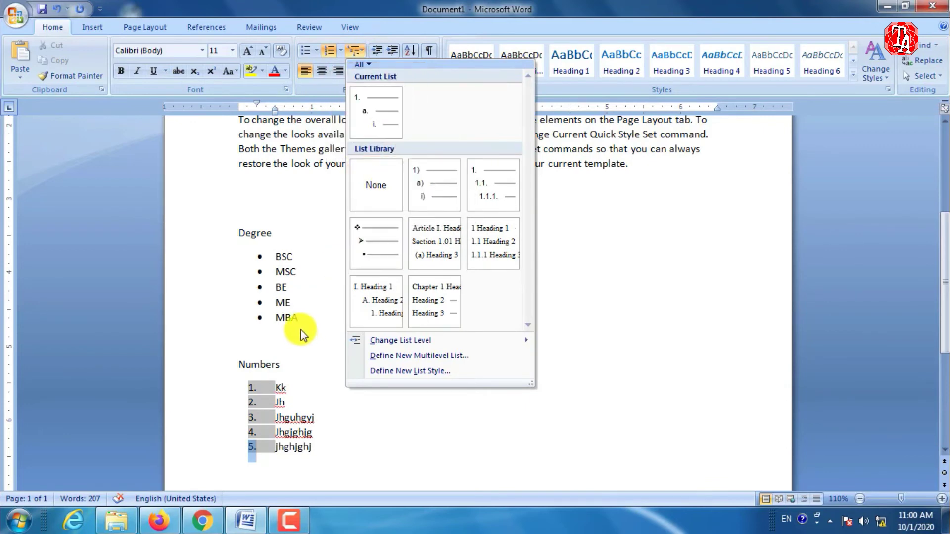
{"action": "left_click", "coordinate": [319, 309]}
{"action": "left_click_drag", "start_coordinate": [269, 254], "coordinate": [328, 328]}
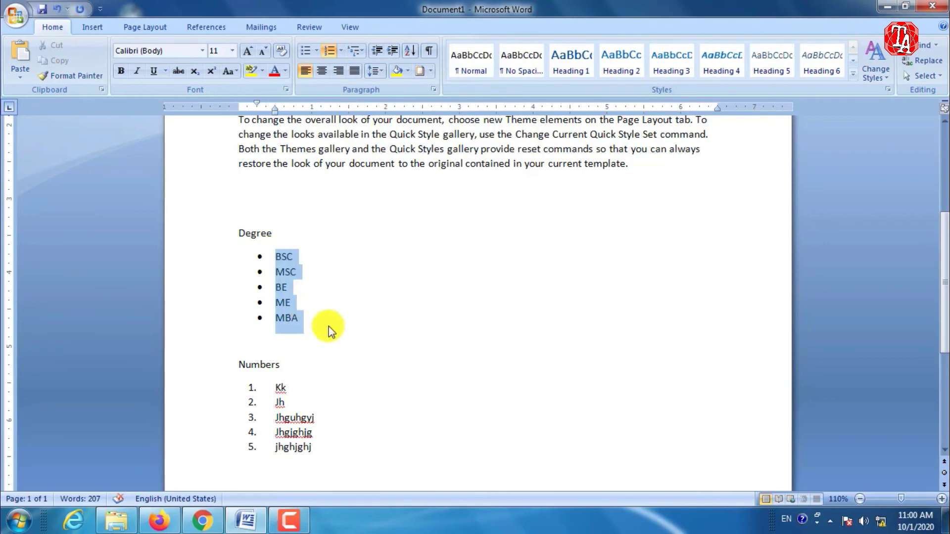
{"action": "left_click", "coordinate": [358, 52]}
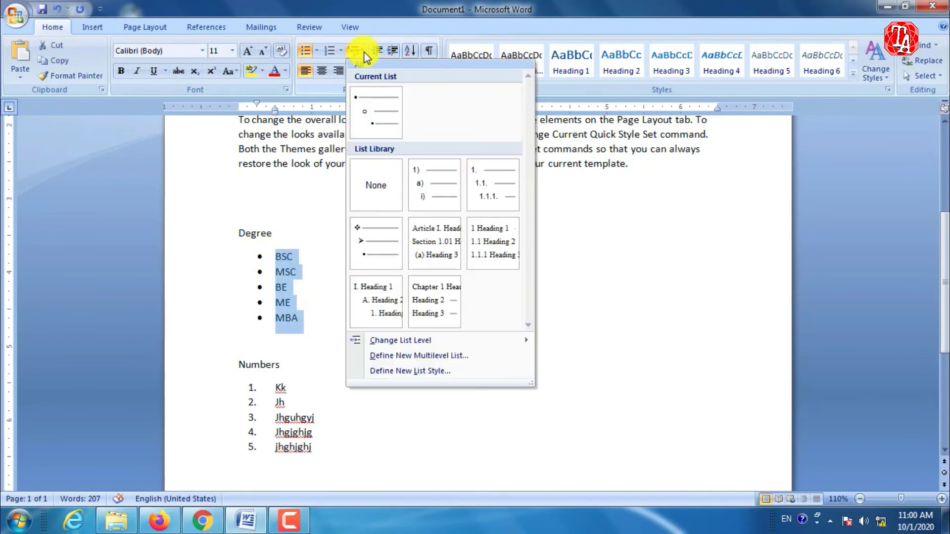
{"action": "left_click", "coordinate": [425, 186]}
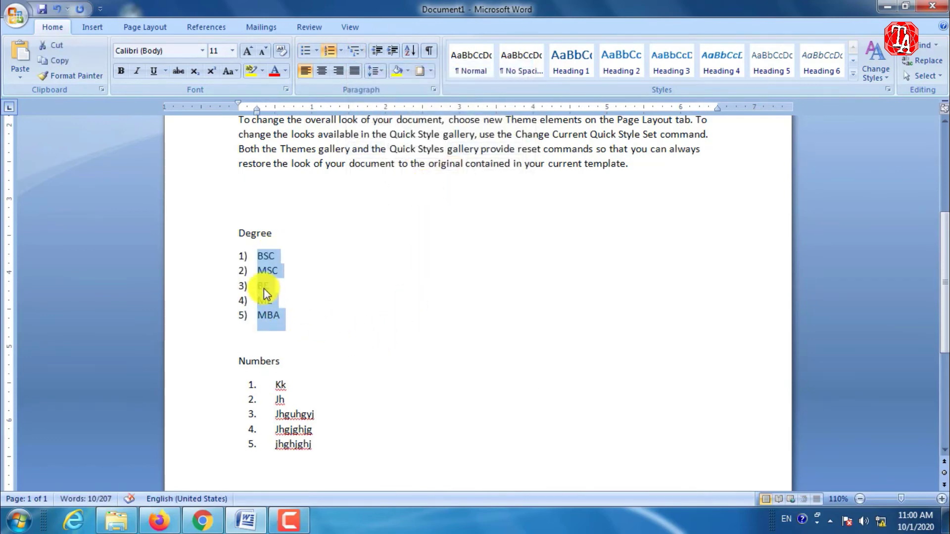
Format the five items under "Degree" with the multilevel list style that uses four-diamond bullets, and deselect them.
{"action": "left_click", "coordinate": [363, 53]}
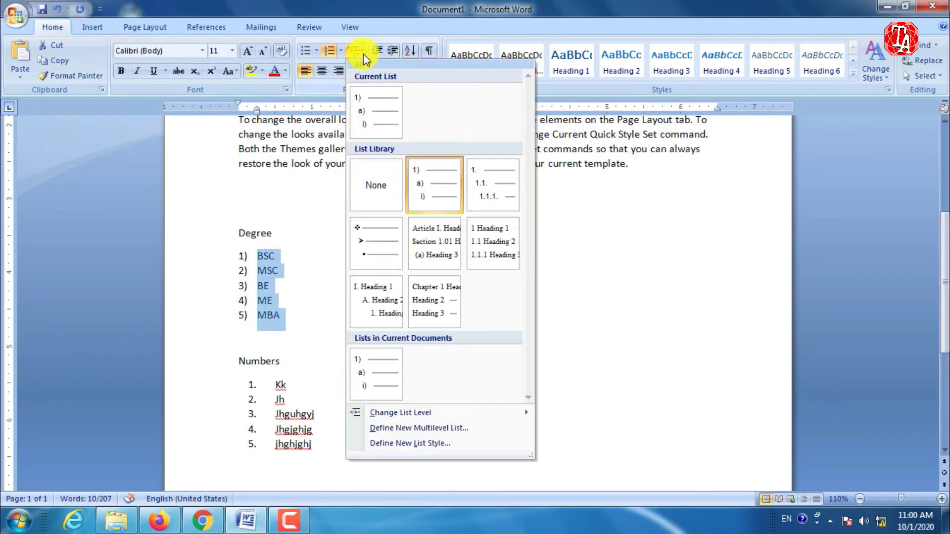
{"action": "left_click", "coordinate": [382, 237]}
{"action": "left_click", "coordinate": [327, 271]}
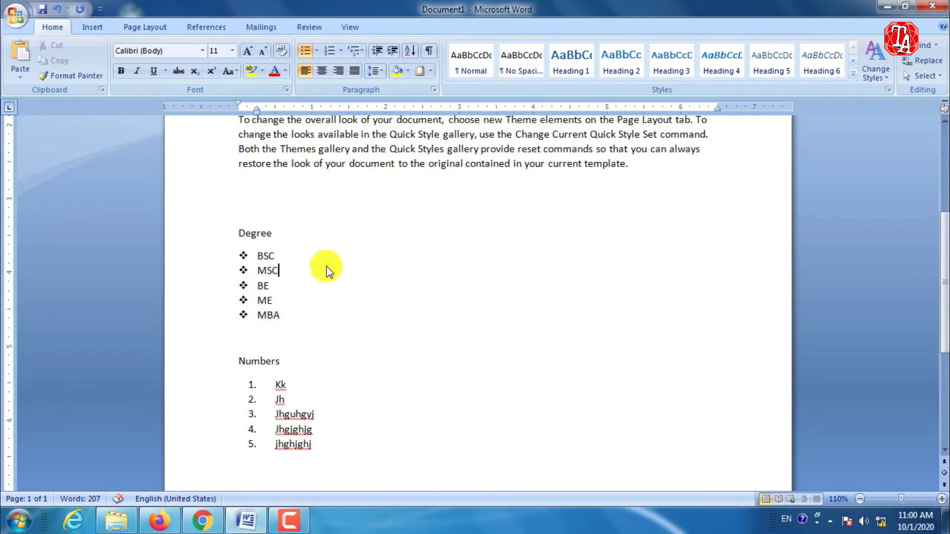
{"action": "left_click", "coordinate": [316, 53]}
{"action": "left_click", "coordinate": [317, 53]}
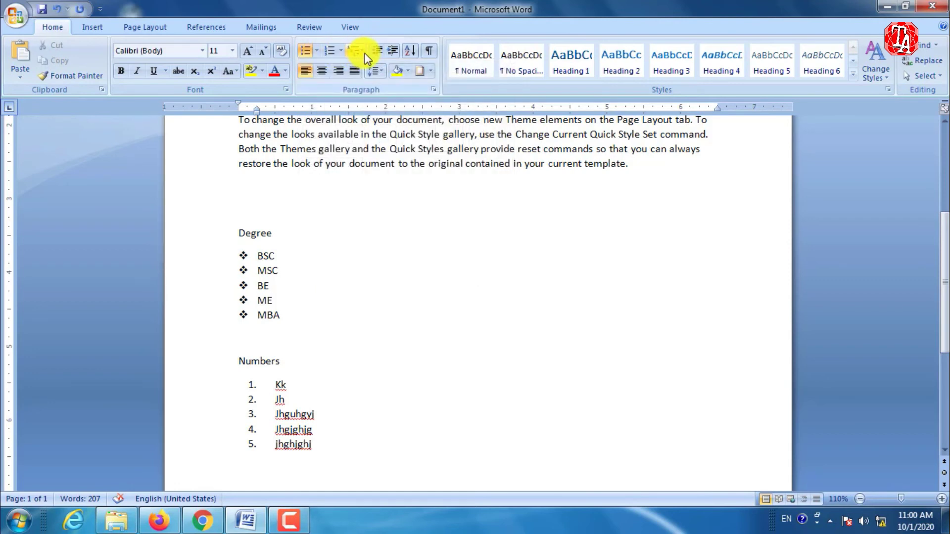
{"action": "scroll", "coordinate": [396, 245], "scroll_direction": "up", "scroll_amount": 3}
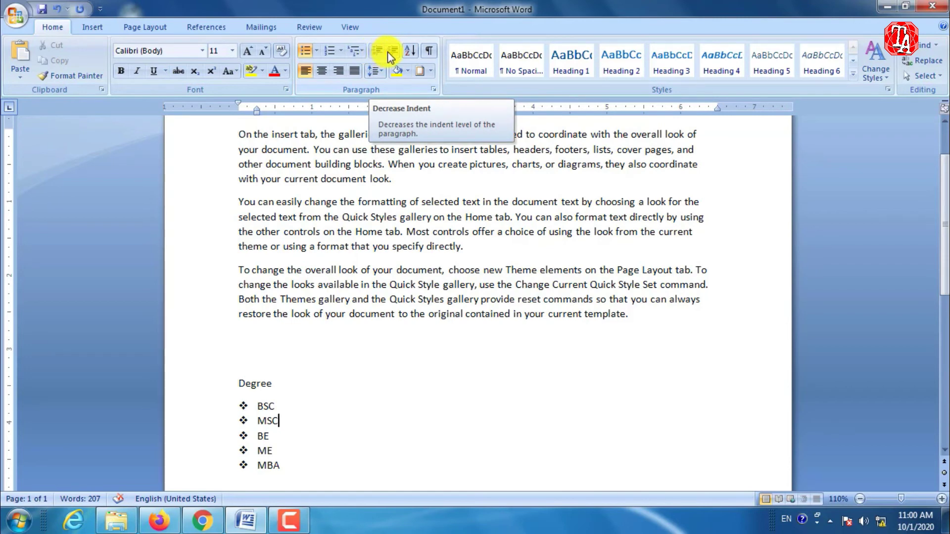
Select the first paragraph, starting "On the insert tab", and increase its indent by nine levels.
{"action": "left_click_drag", "start_coordinate": [390, 179], "coordinate": [369, 54]}
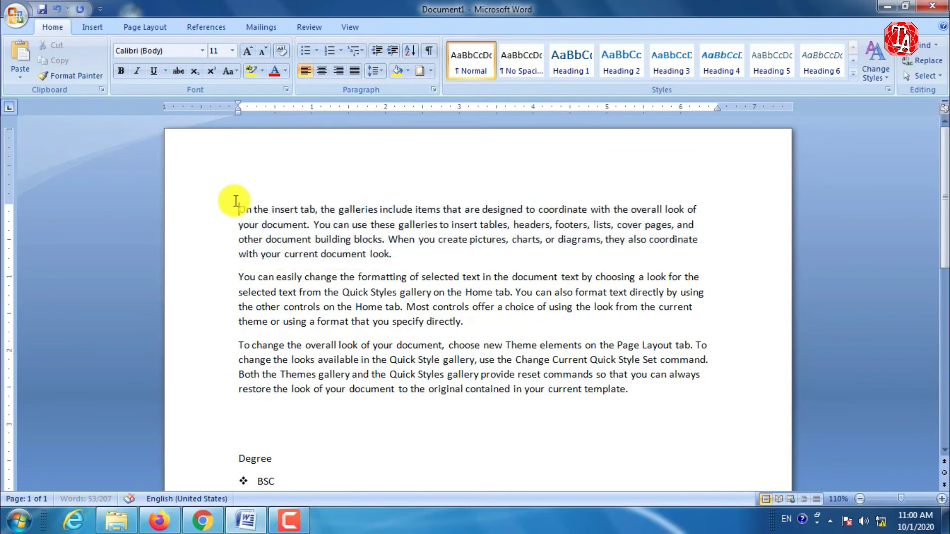
{"action": "left_click_drag", "start_coordinate": [236, 207], "coordinate": [398, 255]}
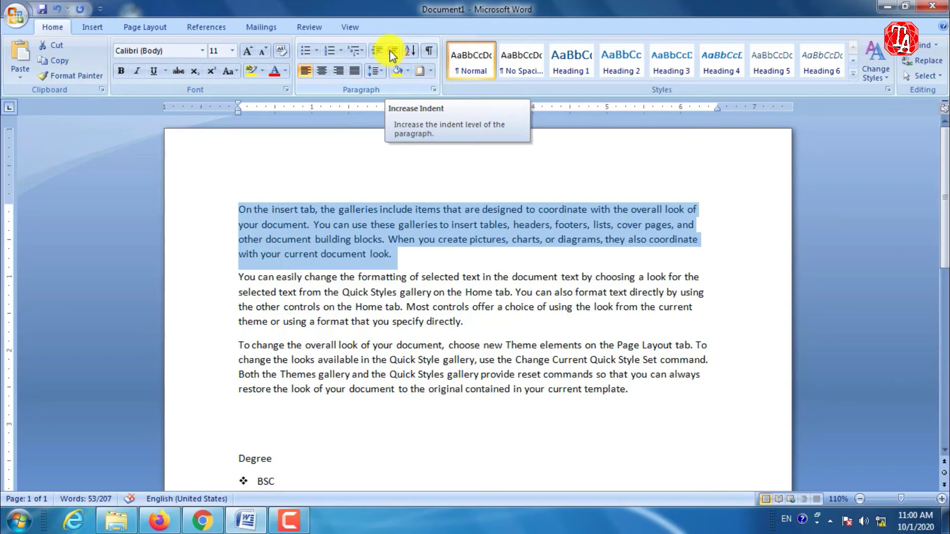
{"action": "left_click", "coordinate": [391, 52]}
{"action": "left_click", "coordinate": [391, 52]}
{"action": "left_click", "coordinate": [391, 51]}
{"action": "left_click", "coordinate": [391, 52]}
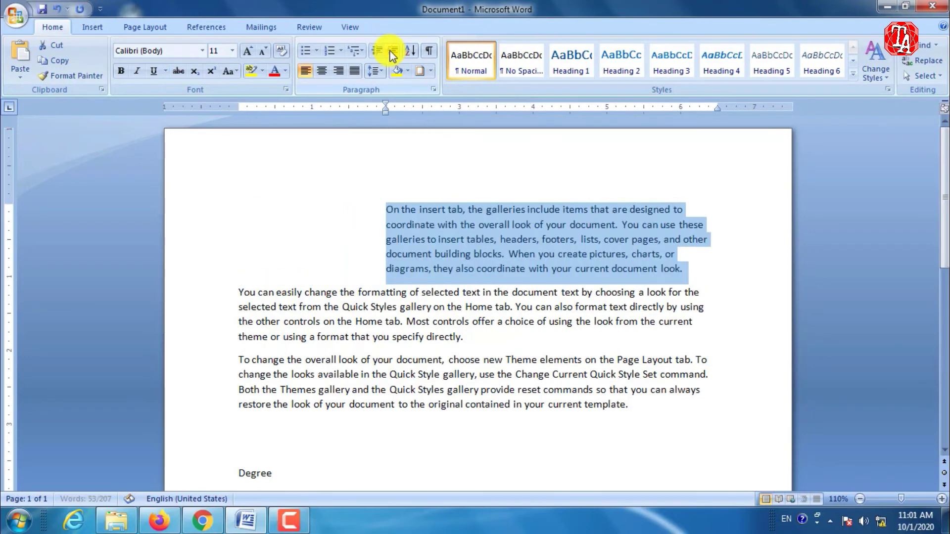
{"action": "left_click", "coordinate": [391, 51]}
{"action": "left_click", "coordinate": [390, 51]}
{"action": "left_click", "coordinate": [390, 52]}
{"action": "left_click", "coordinate": [391, 51]}
{"action": "left_click", "coordinate": [391, 52]}
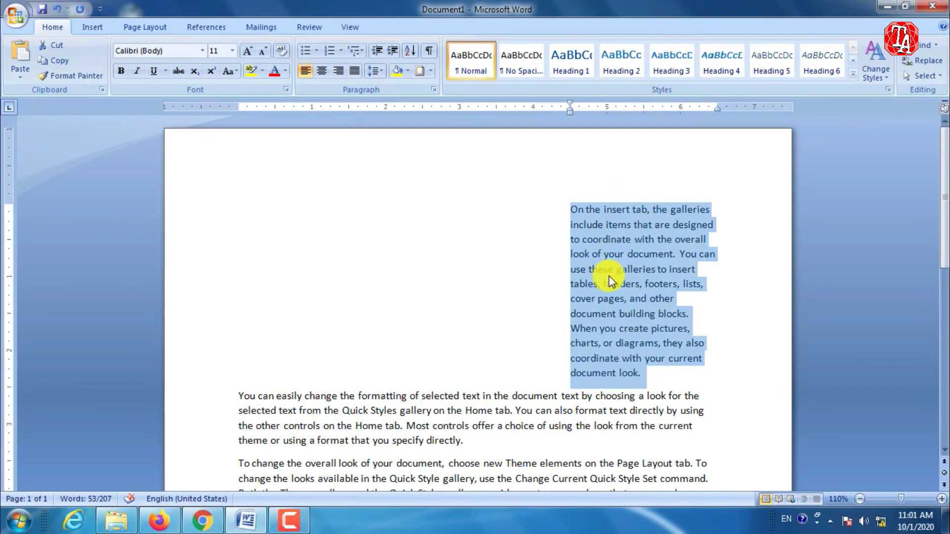
Decrease the first paragraph's indent by nine levels, back to the page margin.
{"action": "left_click", "coordinate": [380, 49]}
{"action": "left_click", "coordinate": [380, 49]}
{"action": "left_click", "coordinate": [380, 49]}
{"action": "left_click", "coordinate": [380, 49]}
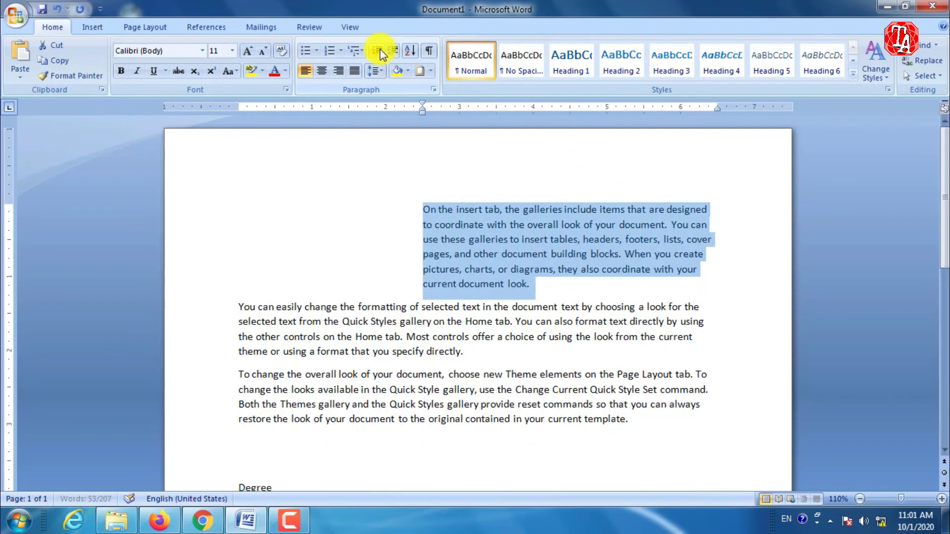
{"action": "left_click", "coordinate": [380, 49]}
{"action": "left_click", "coordinate": [380, 49]}
{"action": "left_click", "coordinate": [380, 49]}
{"action": "left_click", "coordinate": [381, 49]}
{"action": "left_click", "coordinate": [381, 49]}
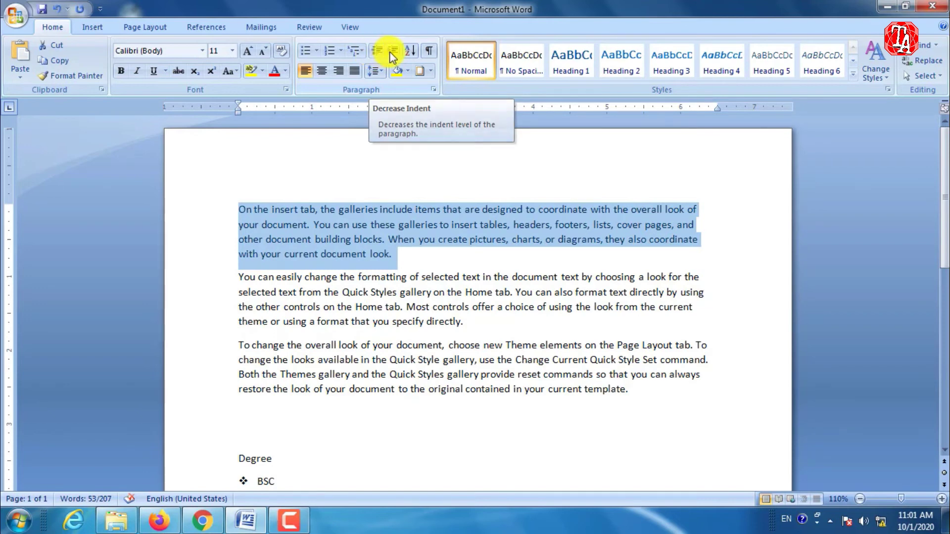
Increase the first paragraph's indent by ten levels, then decrease it back to the page margin.
{"action": "left_click", "coordinate": [393, 51]}
{"action": "triple_click", "coordinate": [393, 51]}
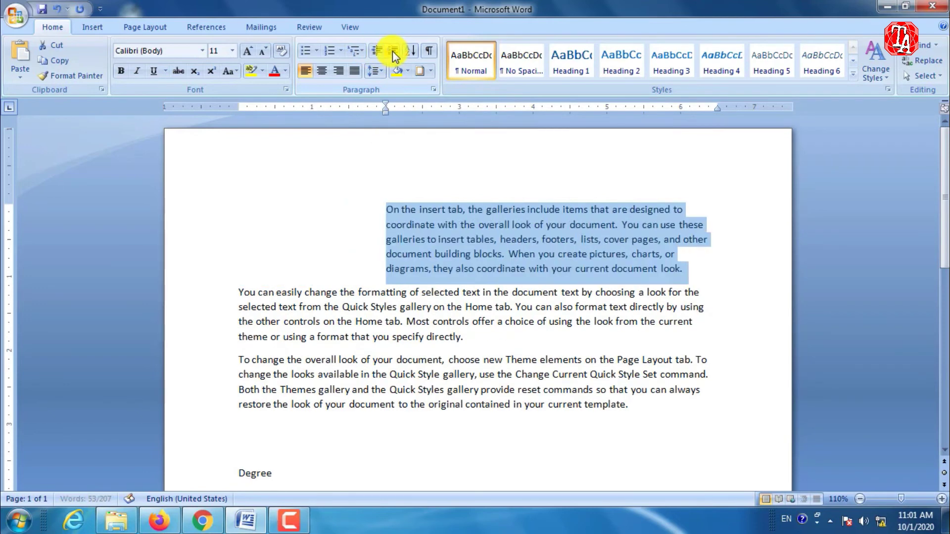
{"action": "double_click", "coordinate": [392, 52]}
{"action": "triple_click", "coordinate": [393, 51]}
{"action": "left_click", "coordinate": [393, 51]}
{"action": "double_click", "coordinate": [376, 51]}
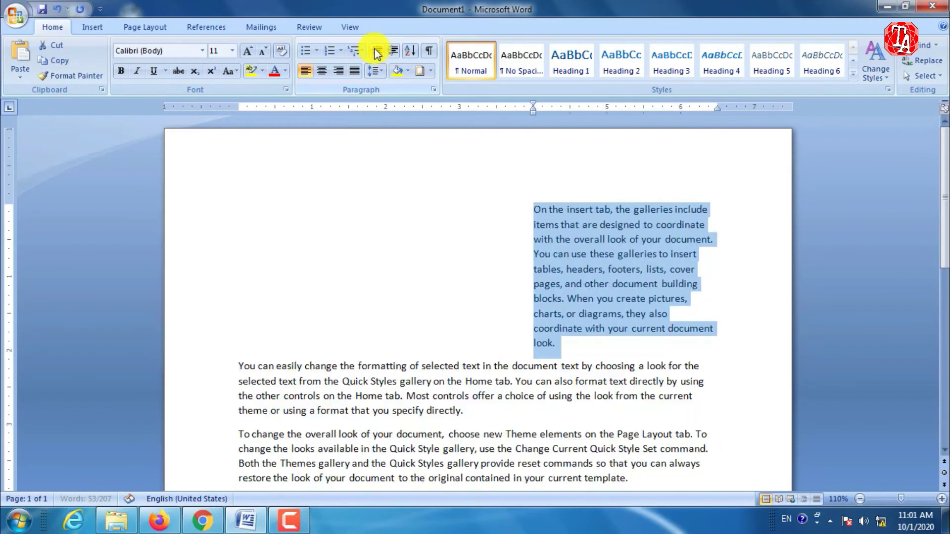
{"action": "double_click", "coordinate": [376, 51]}
{"action": "triple_click", "coordinate": [376, 52]}
{"action": "double_click", "coordinate": [376, 52]}
{"action": "left_click", "coordinate": [374, 50]}
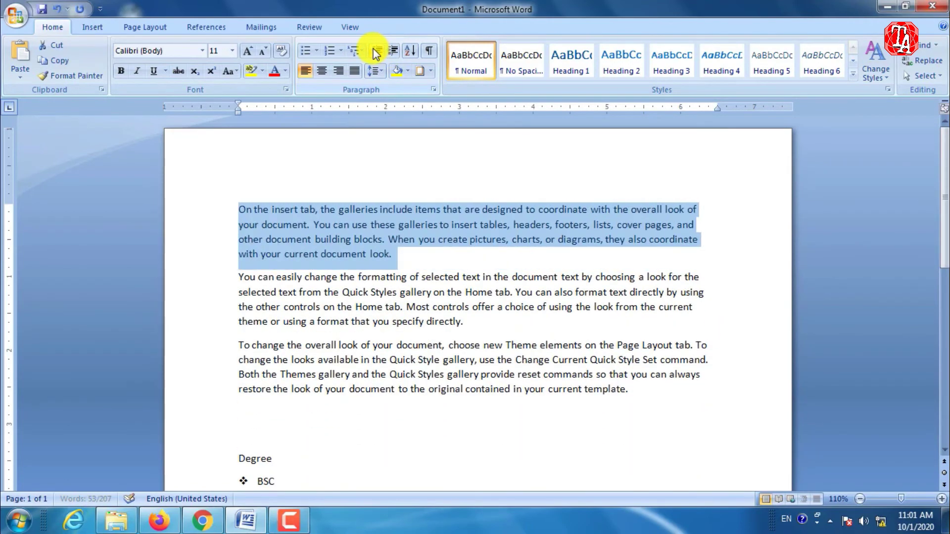
Enter the numbers 3, 5, 4, 8, 7 and 5 on separate lines below the numbered list.
{"action": "scroll", "coordinate": [403, 275], "scroll_direction": "down", "scroll_amount": 6}
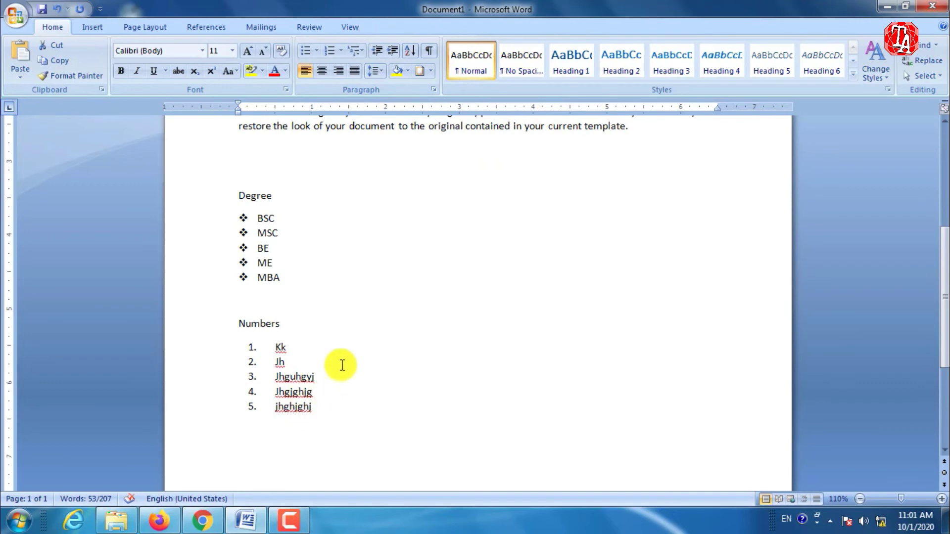
{"action": "scroll", "coordinate": [340, 365], "scroll_direction": "down", "scroll_amount": 4}
{"action": "left_click", "coordinate": [291, 274]}
{"action": "type", "text": "3"}
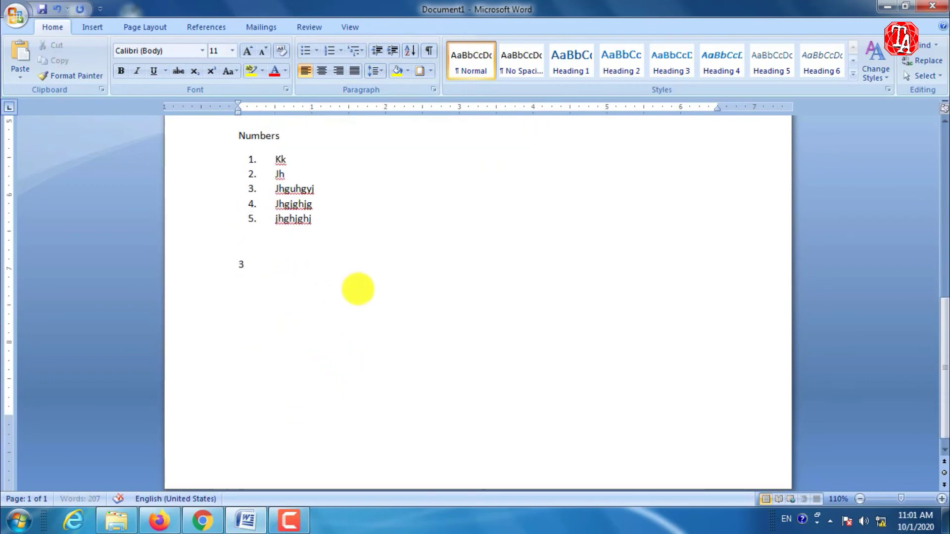
{"action": "key", "text": "Return"}
{"action": "type", "text": "5"}
{"action": "key", "text": "Return"}
{"action": "type", "text": "4"}
{"action": "key", "text": "Return"}
{"action": "type", "text": "8"}
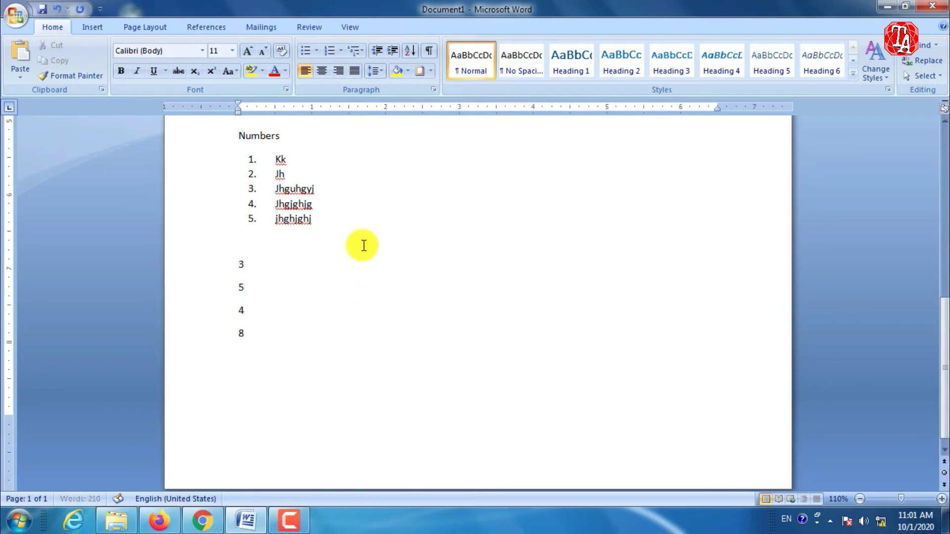
{"action": "key", "text": "Return"}
{"action": "type", "text": "7"}
{"action": "key", "text": "Return"}
{"action": "type", "text": "5"}
Sort the six single-digit lines by paragraphs as Number in ascending order, and undo the sort.
{"action": "left_click_drag", "start_coordinate": [240, 257], "coordinate": [254, 378]}
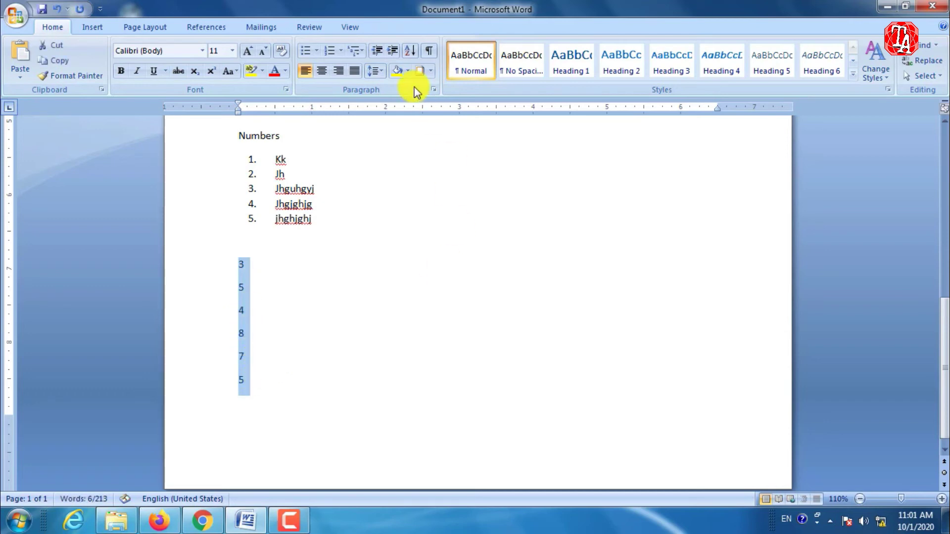
{"action": "left_click", "coordinate": [409, 49]}
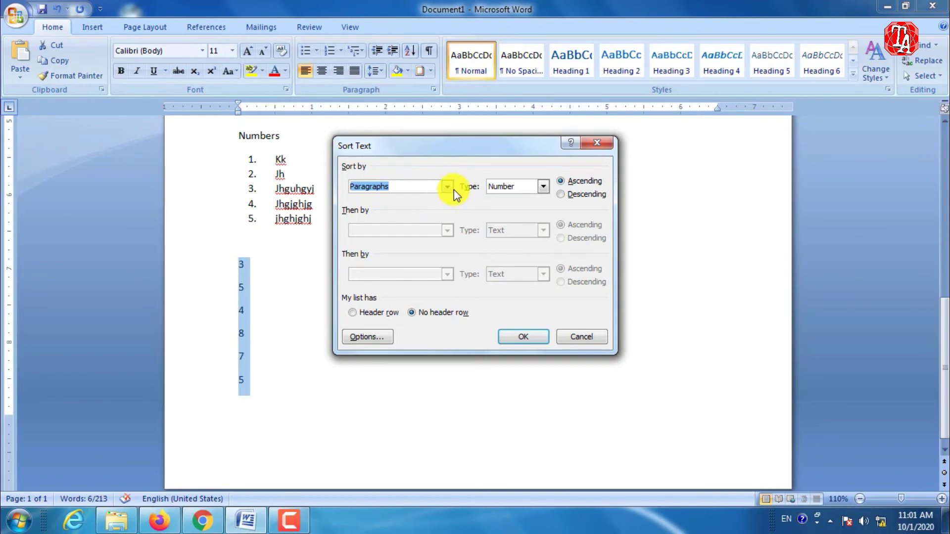
{"action": "left_click", "coordinate": [543, 187]}
{"action": "left_click", "coordinate": [541, 188]}
{"action": "left_click", "coordinate": [542, 188]}
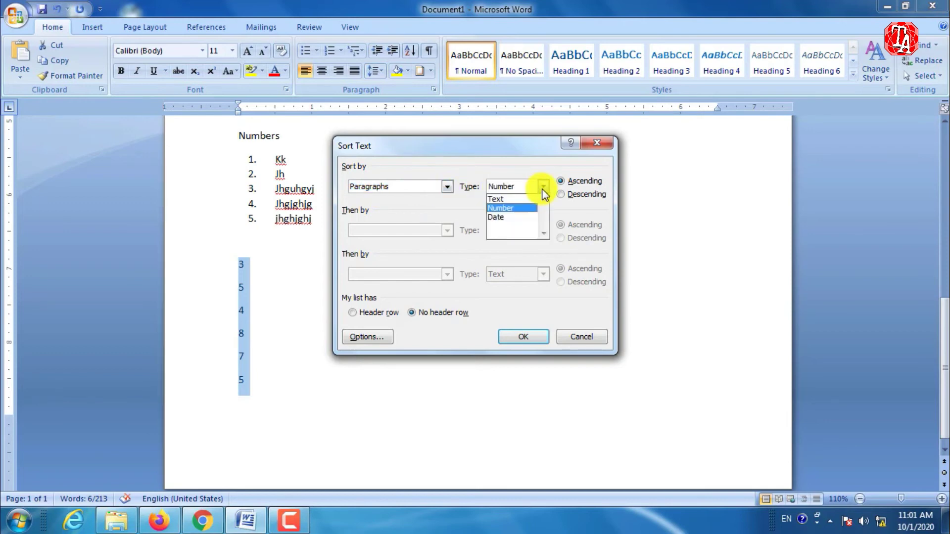
{"action": "left_click", "coordinate": [542, 188]}
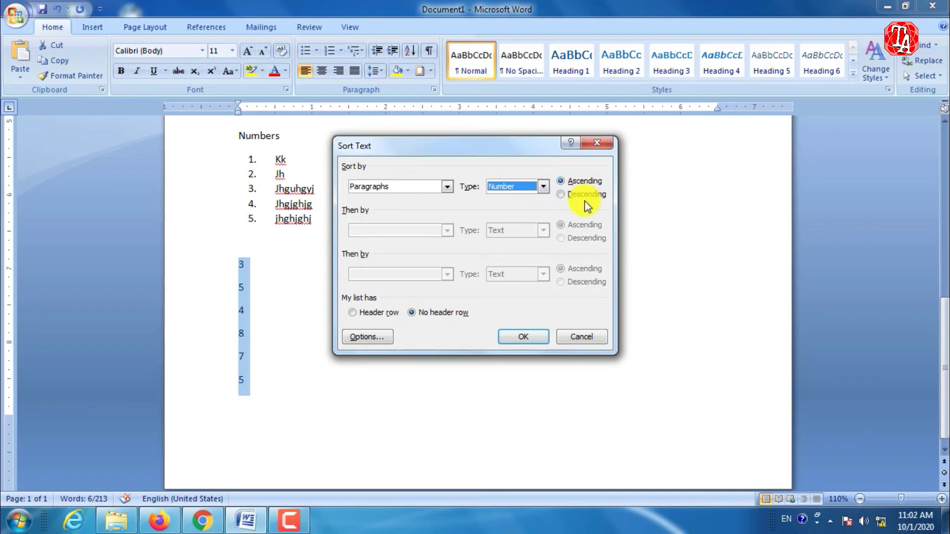
{"action": "left_click", "coordinate": [536, 336]}
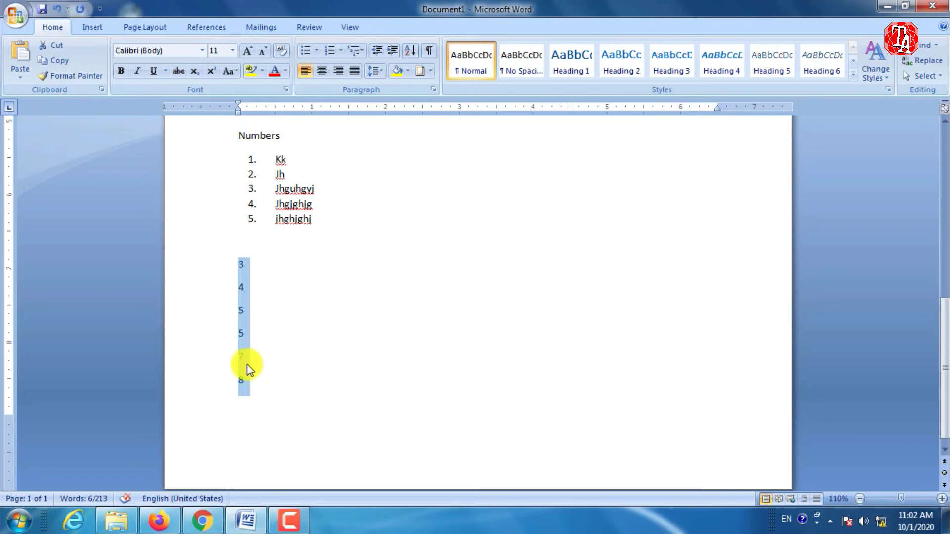
{"action": "key", "text": "ctrl+z"}
Sort the five numbered list items under "Numbers" by paragraphs as Text in ascending order.
{"action": "scroll", "coordinate": [277, 248], "scroll_direction": "up", "scroll_amount": 1}
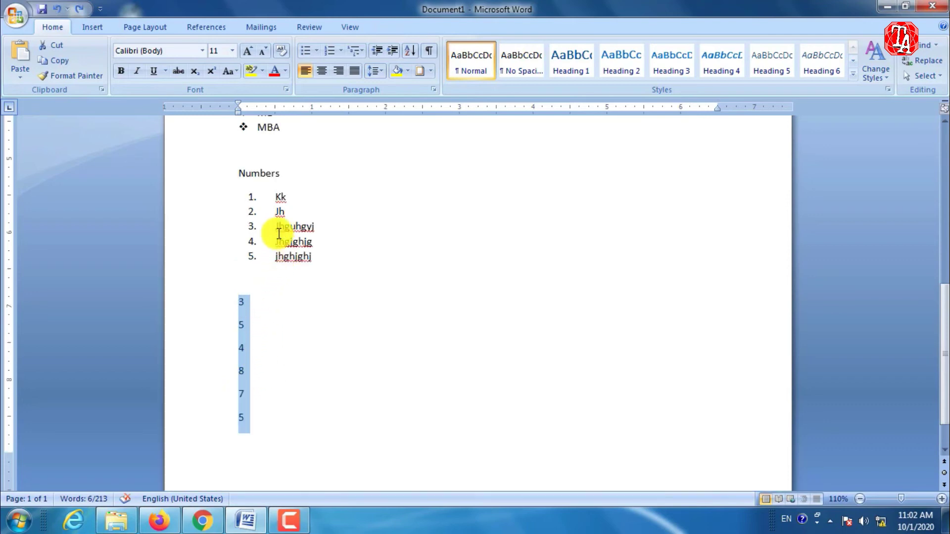
{"action": "left_click_drag", "start_coordinate": [274, 195], "coordinate": [324, 257]}
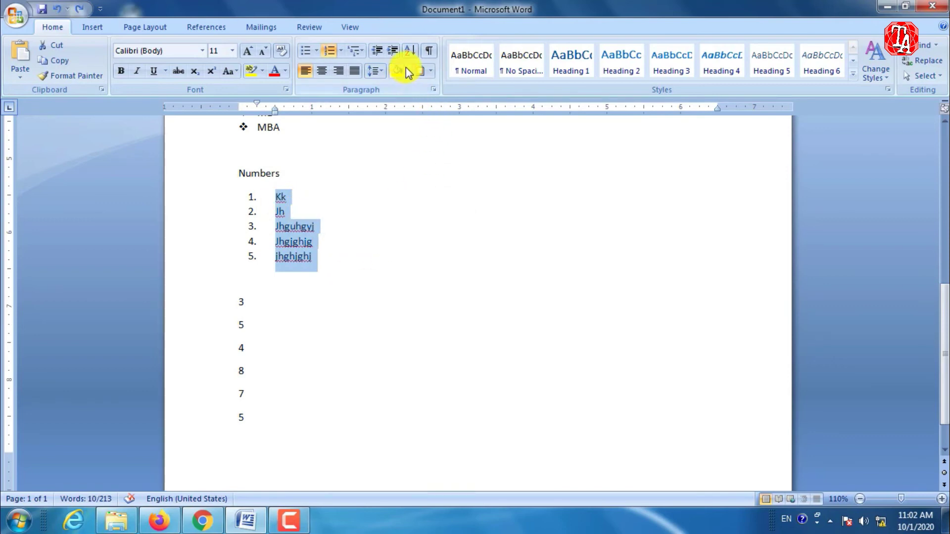
{"action": "left_click", "coordinate": [411, 54]}
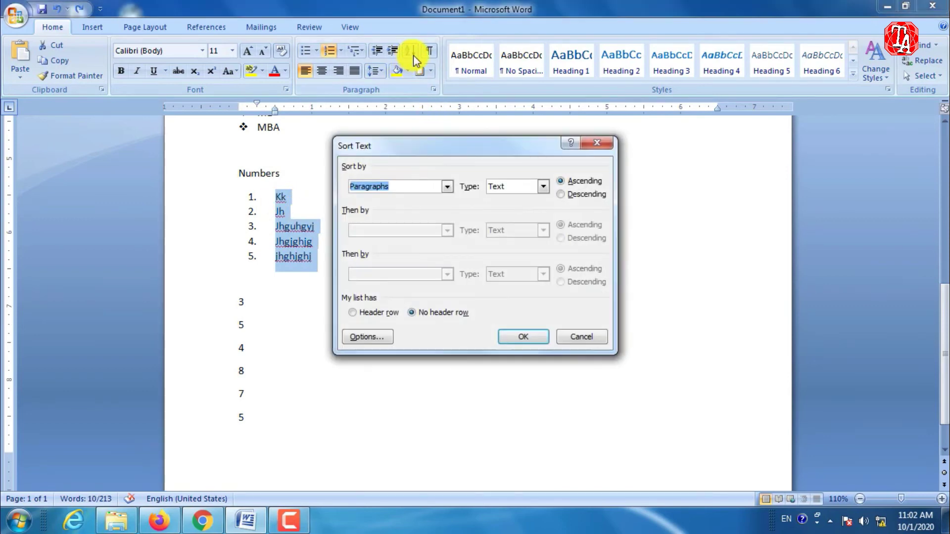
{"action": "left_click", "coordinate": [543, 186]}
{"action": "left_click", "coordinate": [506, 199]}
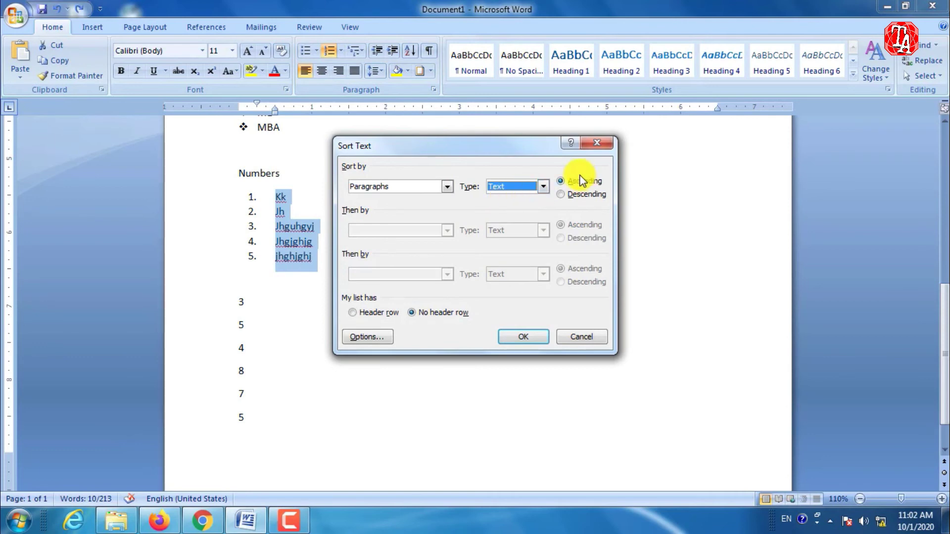
{"action": "left_click", "coordinate": [516, 340]}
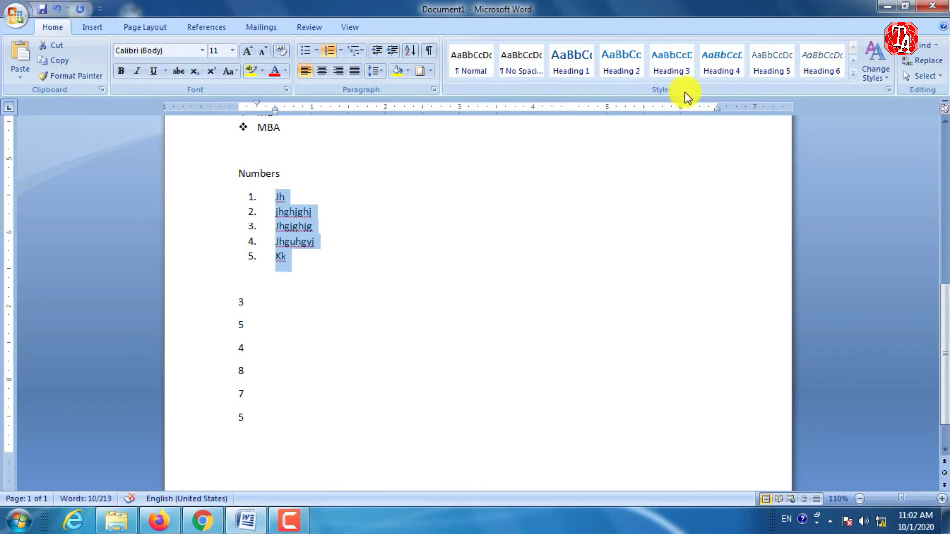
Apply the Heading 2 style to "On the insert tab, the galleries include items that are designed" and deselect it.
{"action": "scroll", "coordinate": [448, 270], "scroll_direction": "up", "scroll_amount": 10}
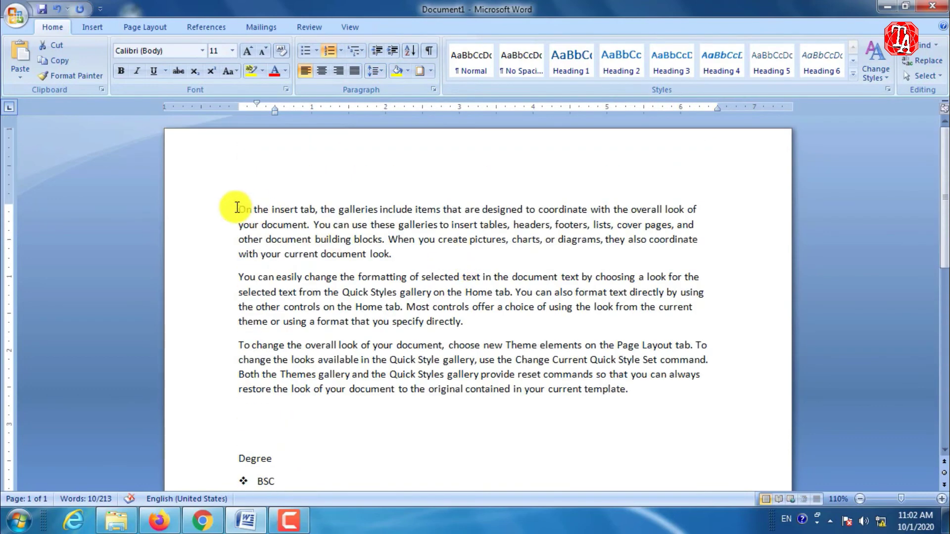
{"action": "left_click_drag", "start_coordinate": [238, 210], "coordinate": [511, 213]}
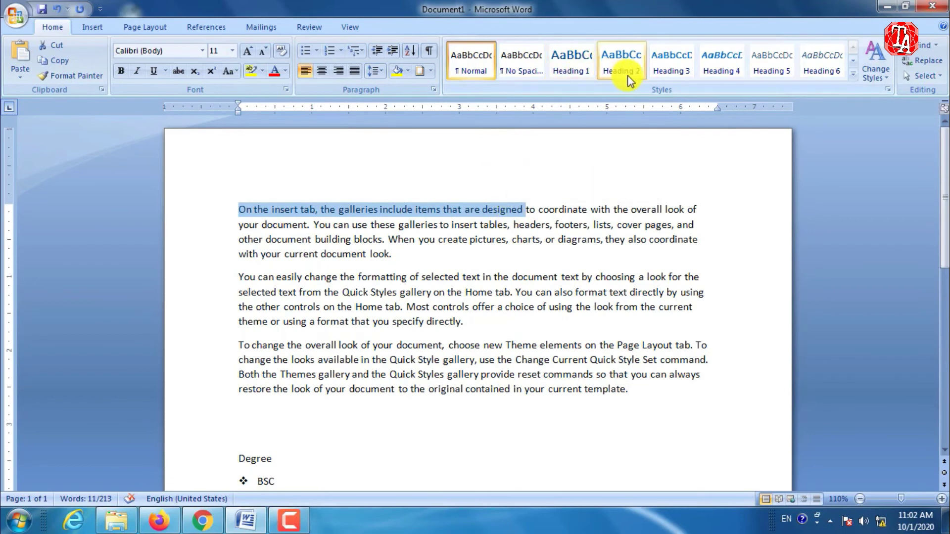
{"action": "left_click", "coordinate": [854, 74]}
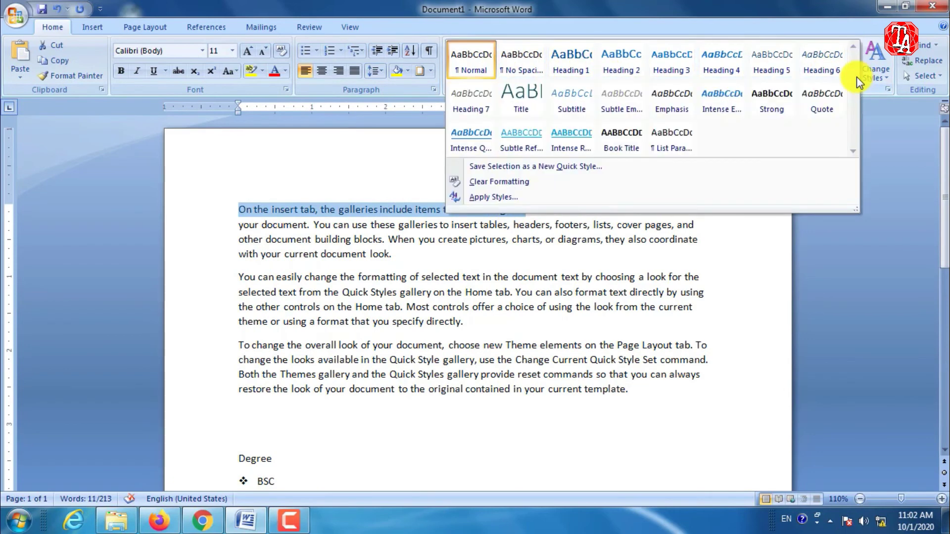
{"action": "left_click", "coordinate": [618, 58]}
{"action": "left_click", "coordinate": [451, 295]}
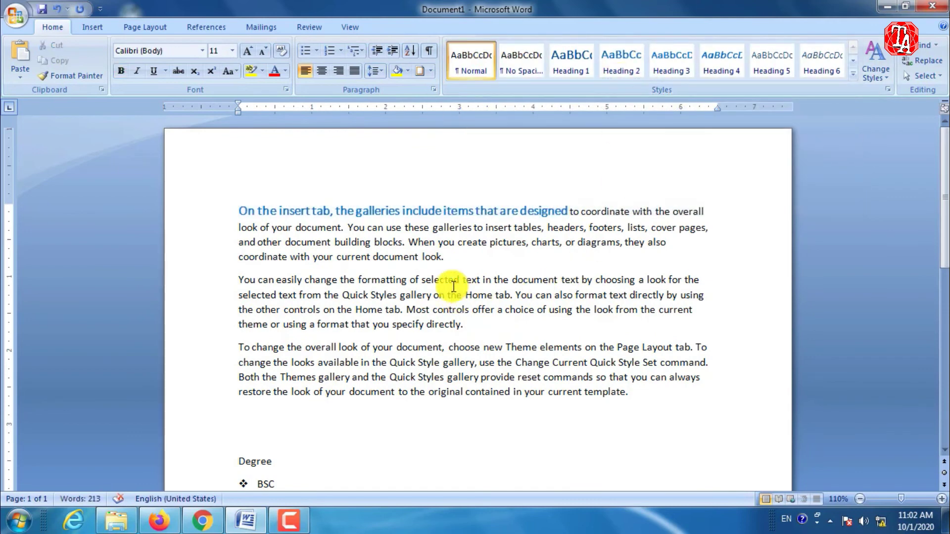
Apply Heading 1 and then Heading 5 to "You can easily change the formatting of selected text in" in the second paragraph.
{"action": "left_click_drag", "start_coordinate": [238, 279], "coordinate": [505, 281]}
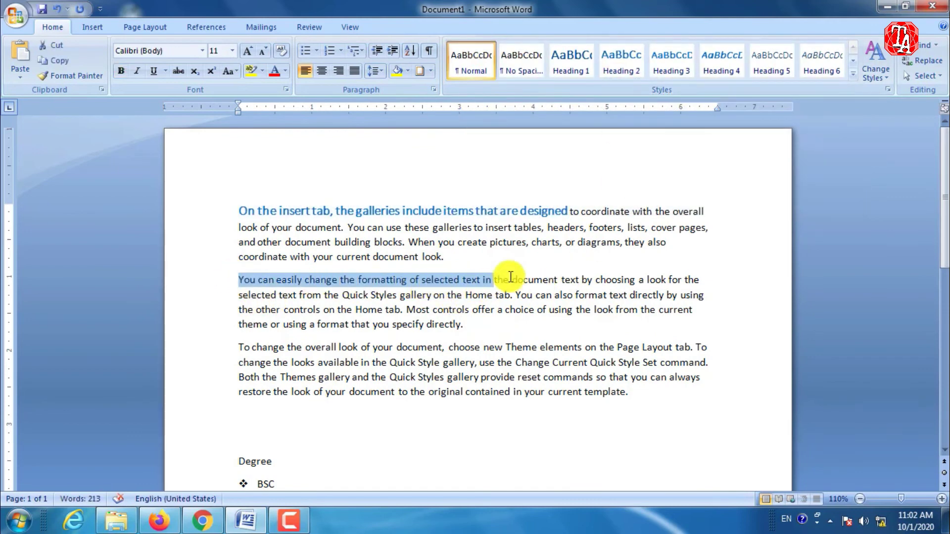
{"action": "left_click", "coordinate": [573, 74]}
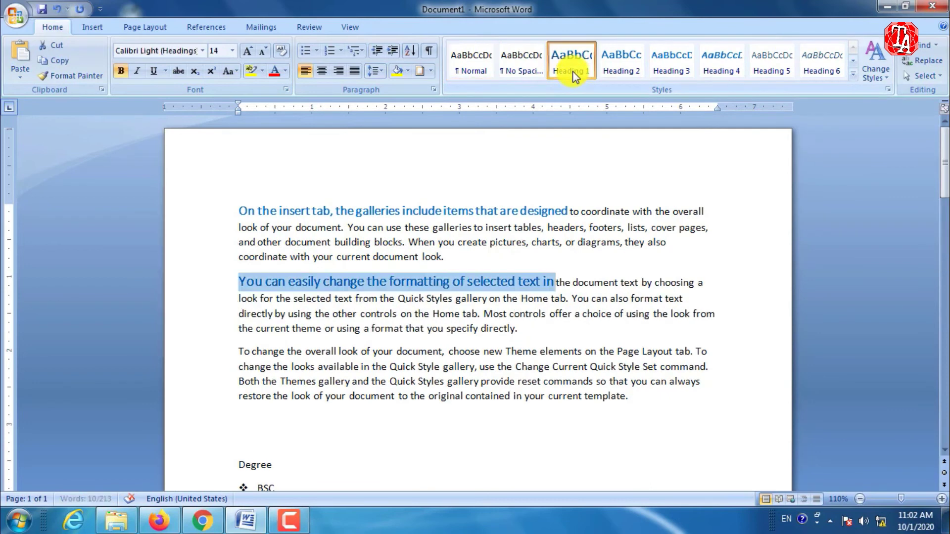
{"action": "left_click", "coordinate": [762, 72]}
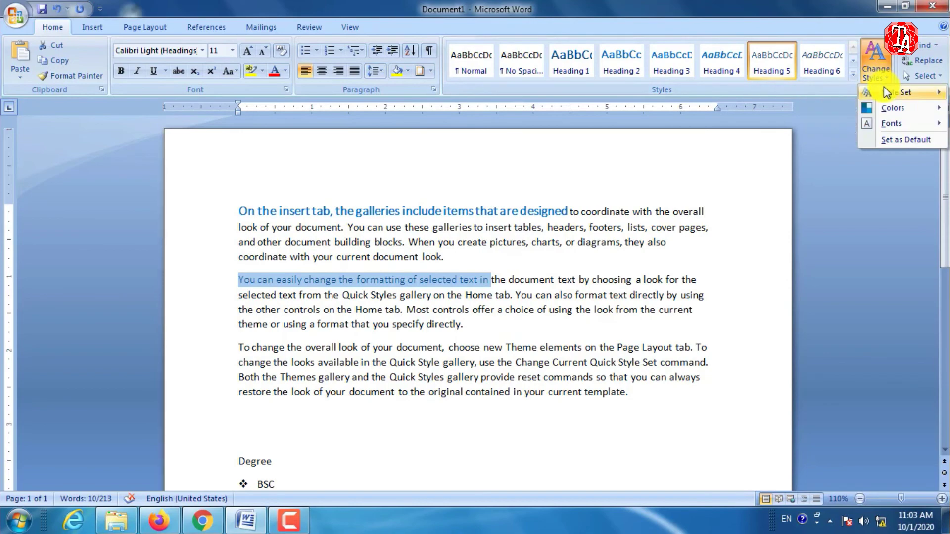
Look over the available style sets and change the document's theme colors to Oriel.
{"action": "mouse_move", "coordinate": [885, 91]}
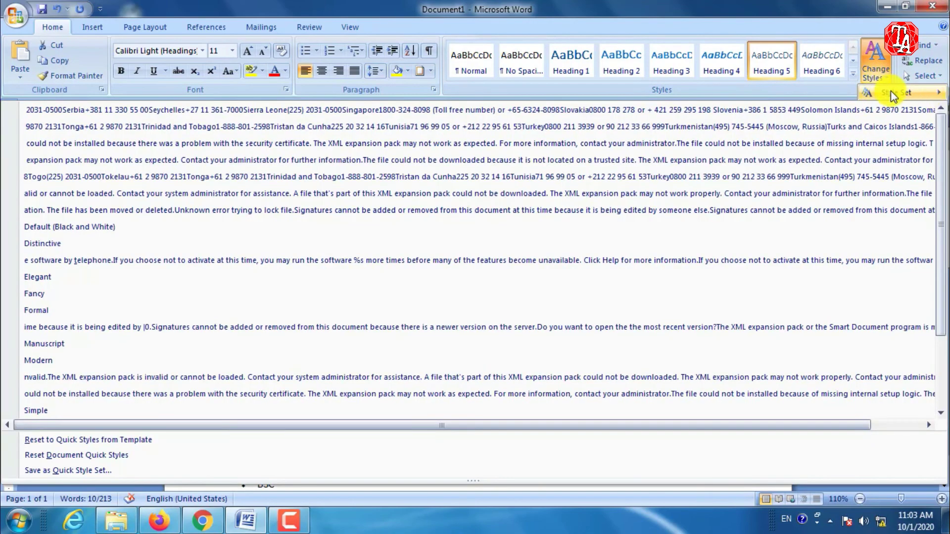
{"action": "left_click", "coordinate": [879, 68]}
{"action": "left_click", "coordinate": [884, 82]}
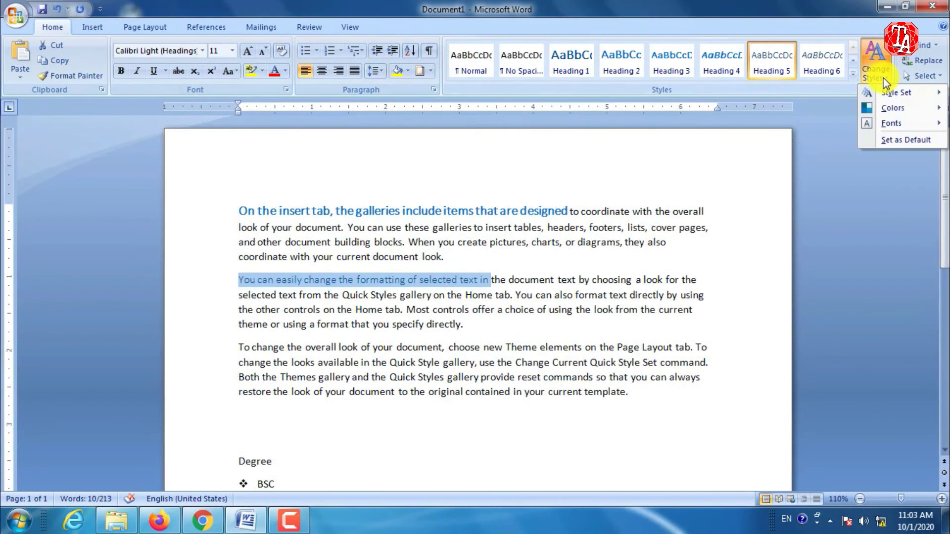
{"action": "mouse_move", "coordinate": [892, 108]}
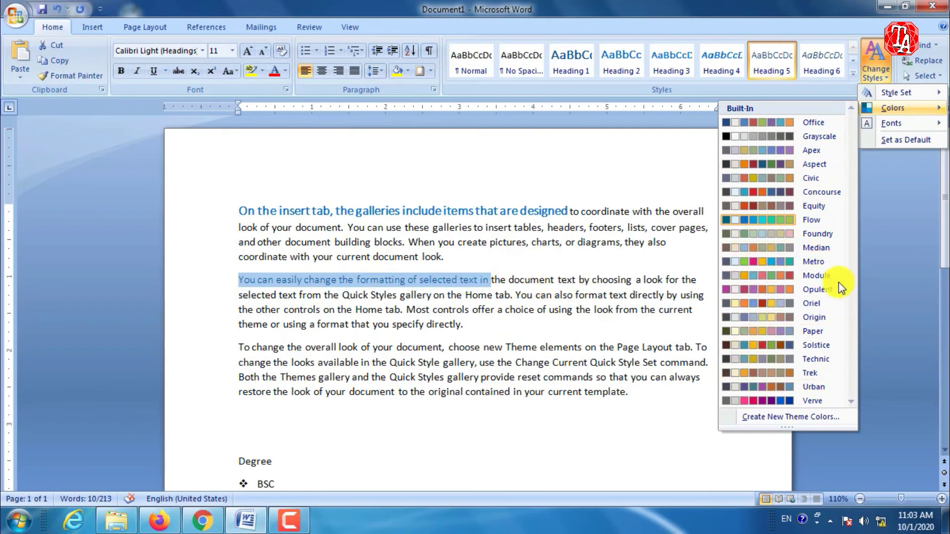
{"action": "left_click", "coordinate": [762, 303]}
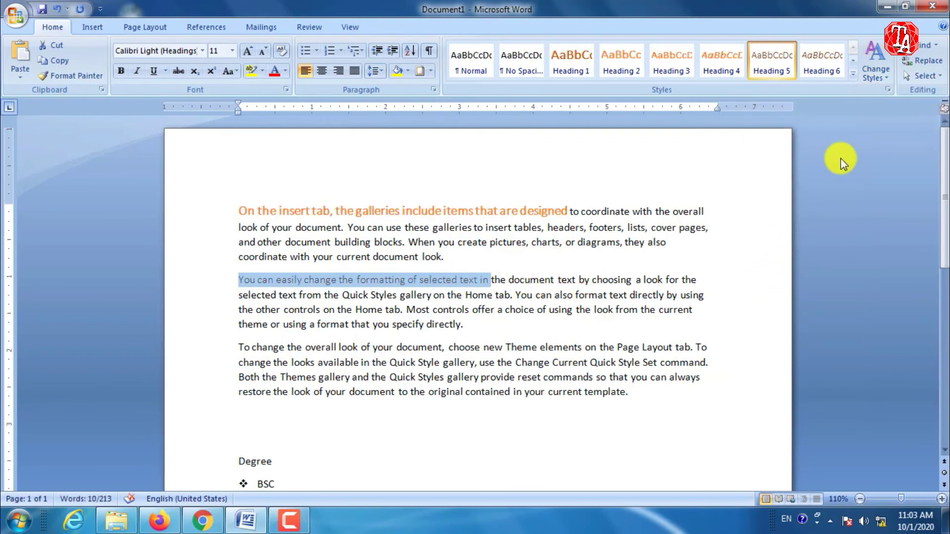
{"action": "left_click", "coordinate": [883, 76]}
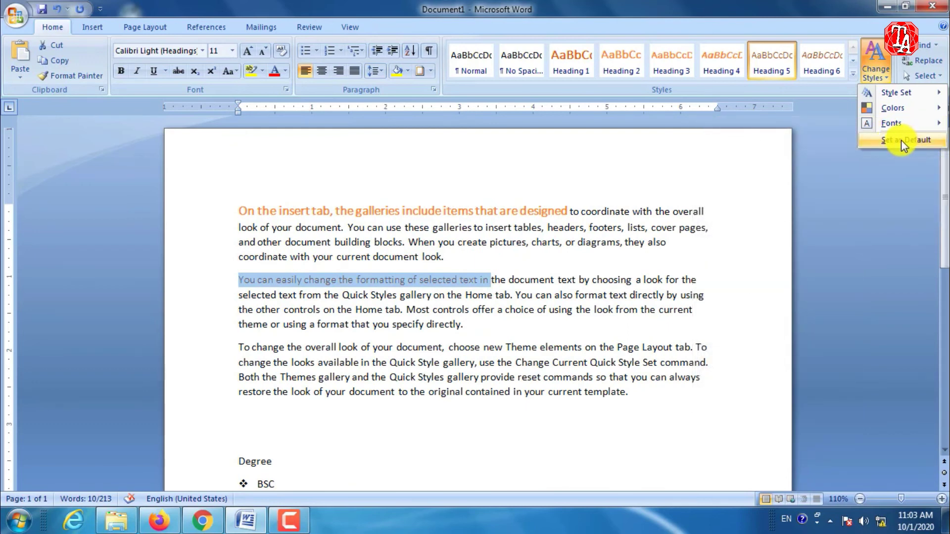
{"action": "left_click", "coordinate": [856, 163]}
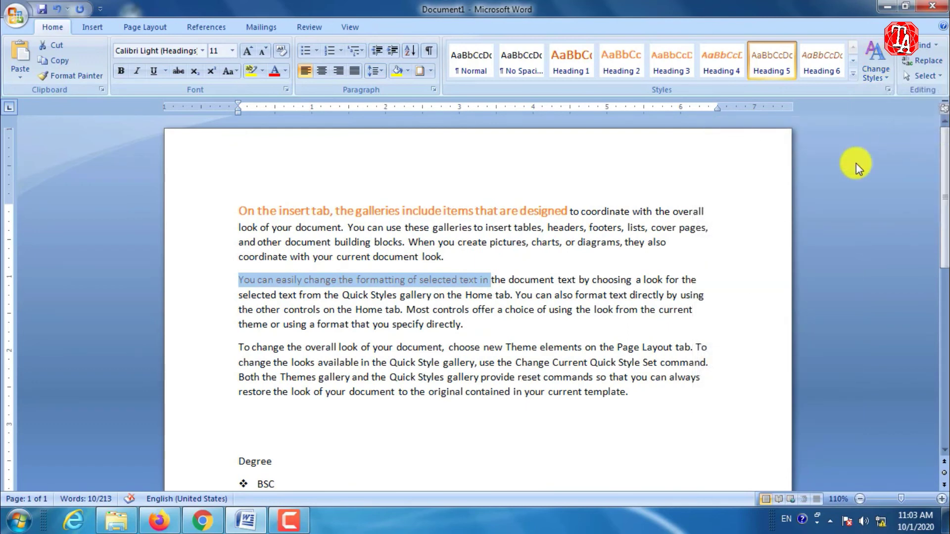
Deselect the second paragraph's heading text and place the cursor inside the word "Quick" in the third paragraph.
{"action": "left_click", "coordinate": [714, 293]}
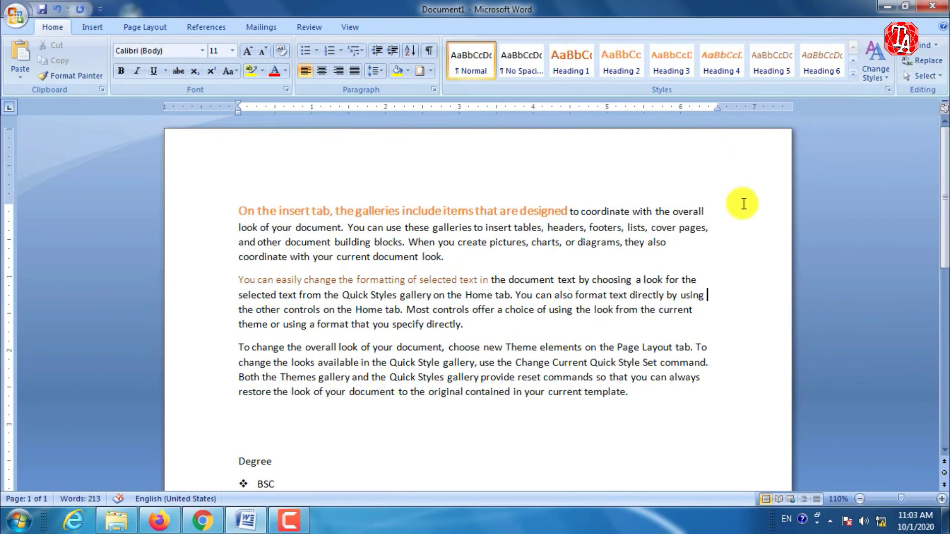
{"action": "scroll", "coordinate": [743, 198], "scroll_direction": "down", "scroll_amount": 1}
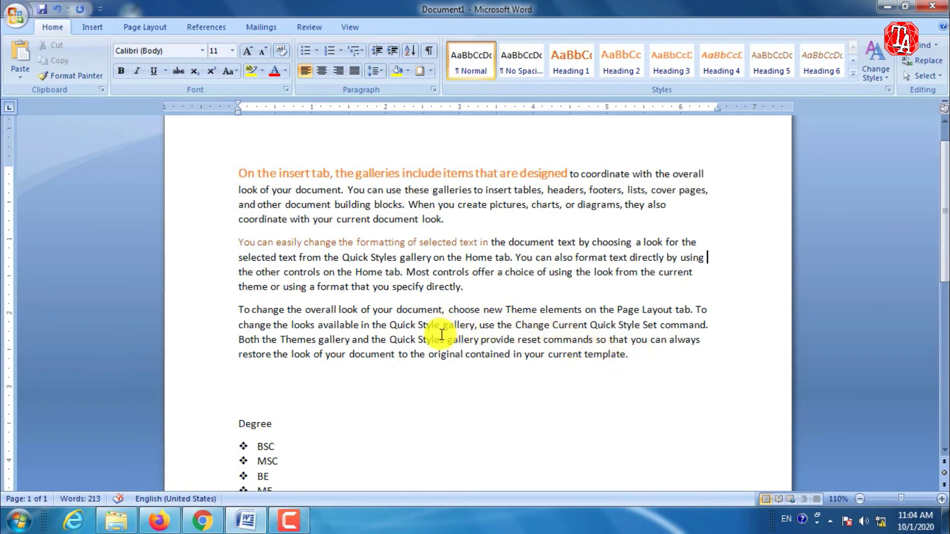
{"action": "left_click_drag", "start_coordinate": [388, 326], "coordinate": [409, 328]}
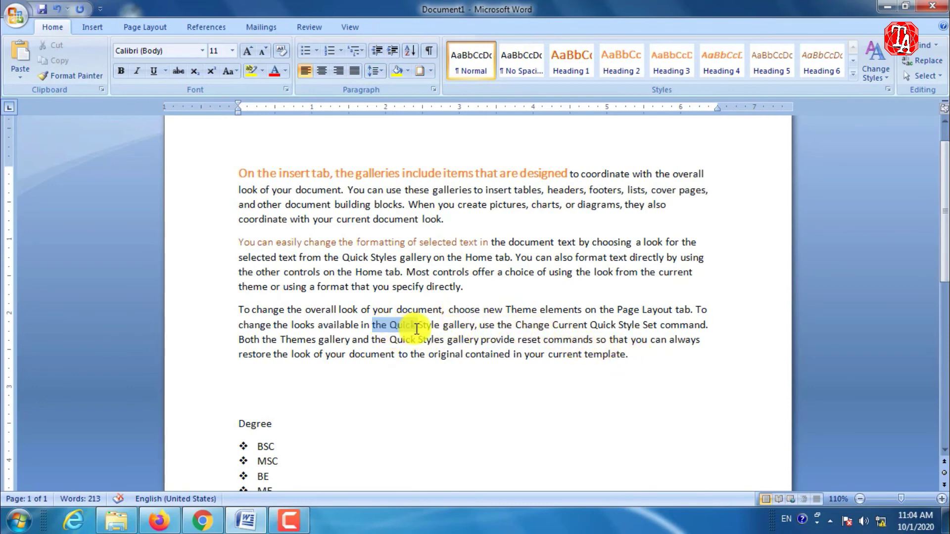
{"action": "left_click", "coordinate": [410, 328]}
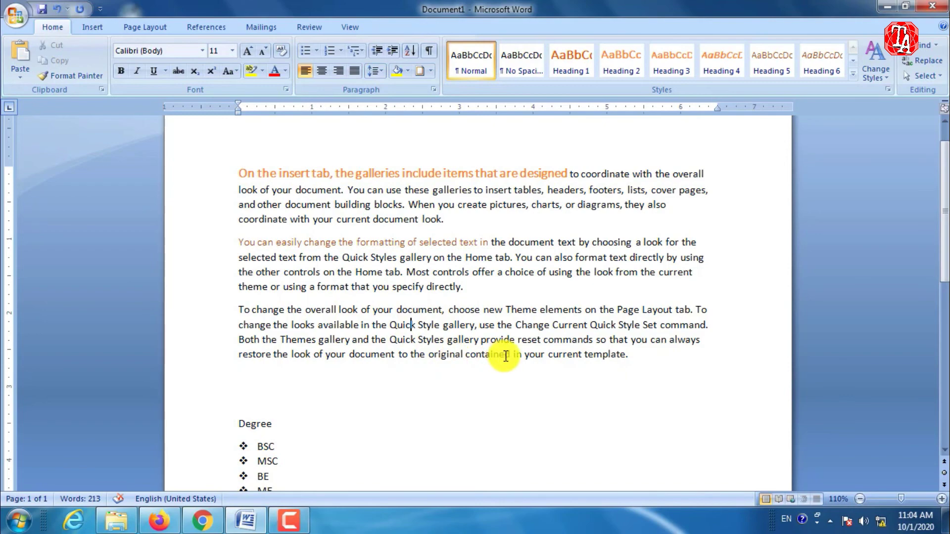
{"action": "left_click", "coordinate": [911, 45]}
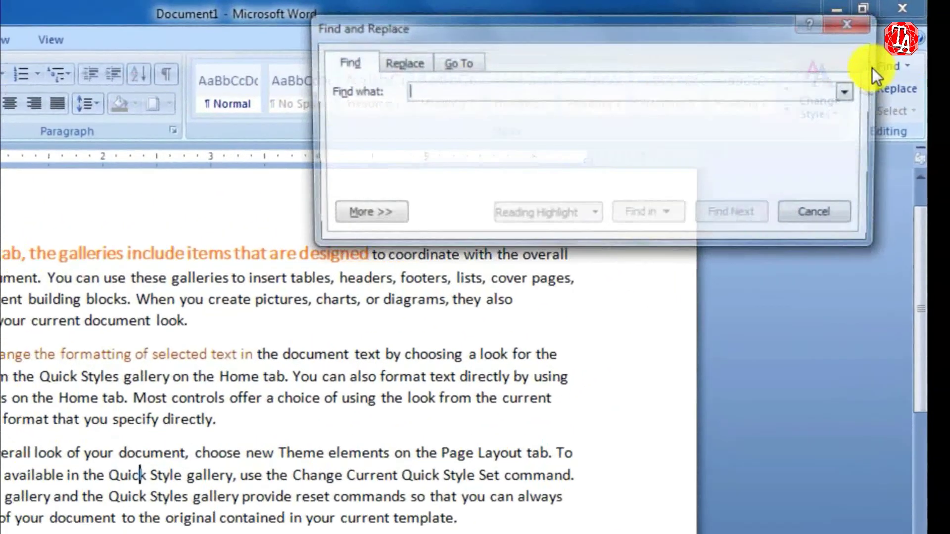
{"action": "left_click", "coordinate": [847, 23]}
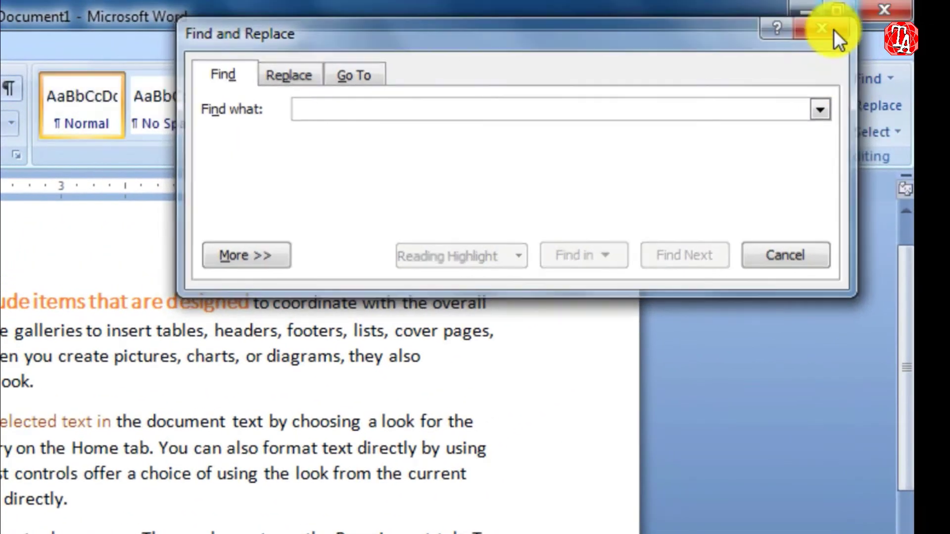
{"action": "left_click", "coordinate": [892, 86]}
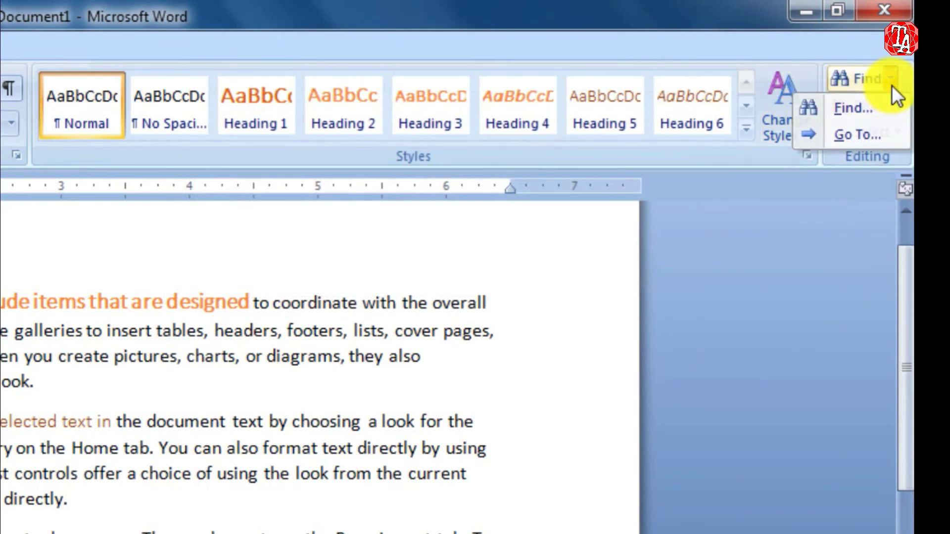
{"action": "left_click", "coordinate": [892, 85]}
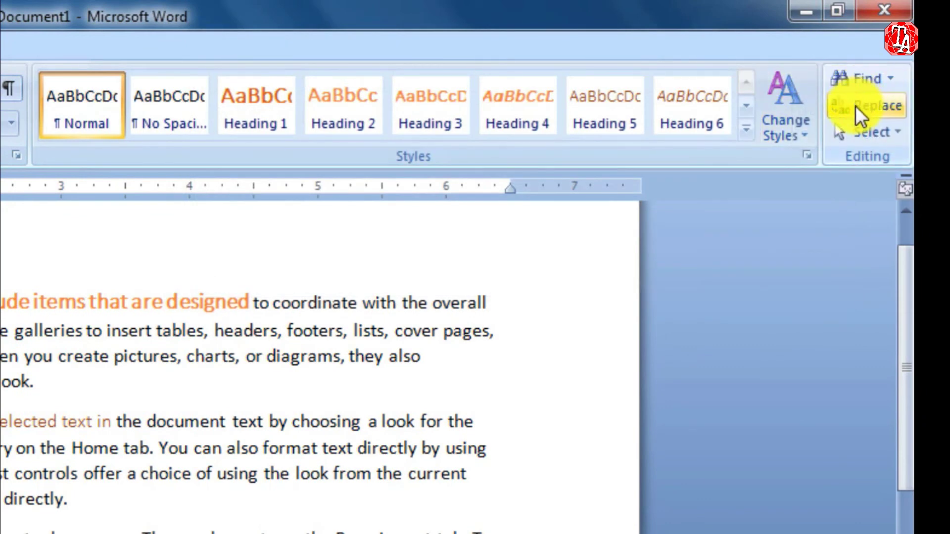
Search the document for "Quick" and step through three successive occurrences.
{"action": "key", "text": "ctrl+f"}
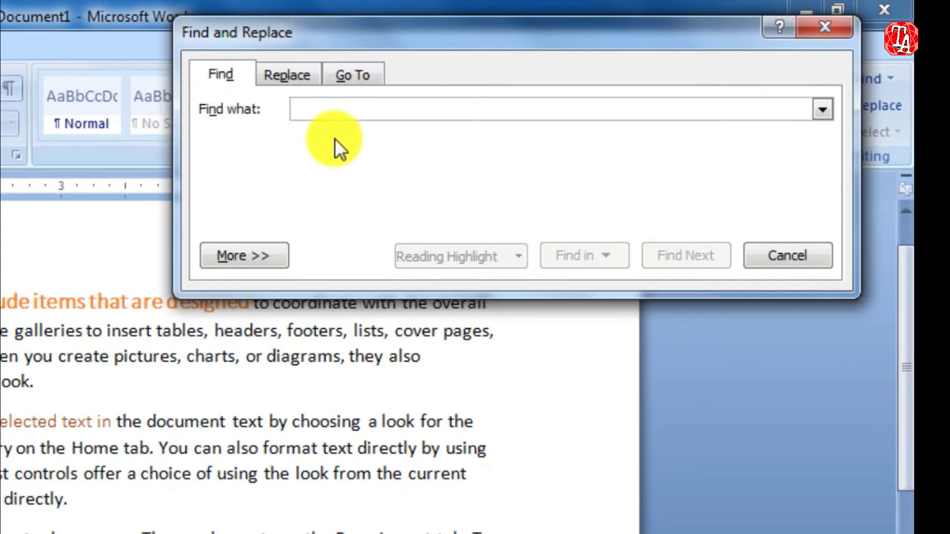
{"action": "type", "text": "Qu"}
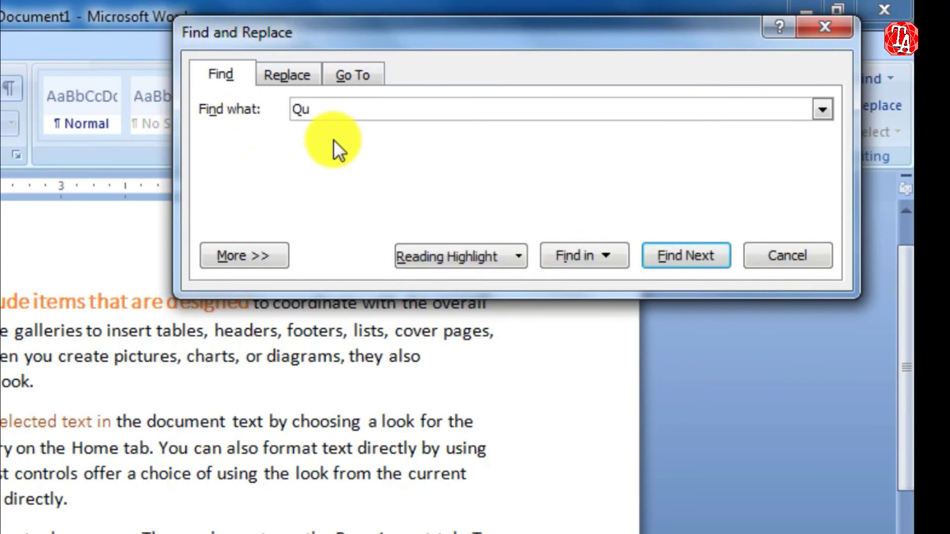
{"action": "type", "text": "ick"}
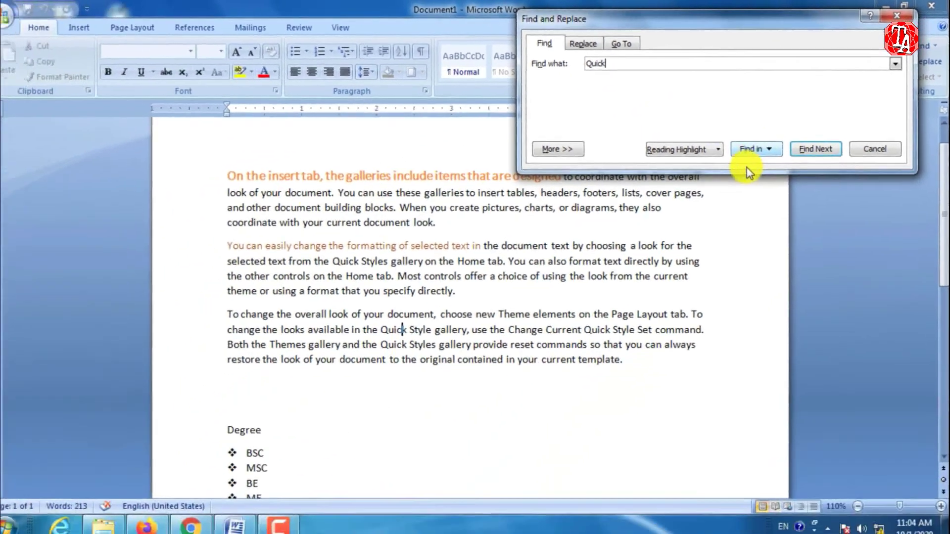
{"action": "left_click", "coordinate": [809, 150]}
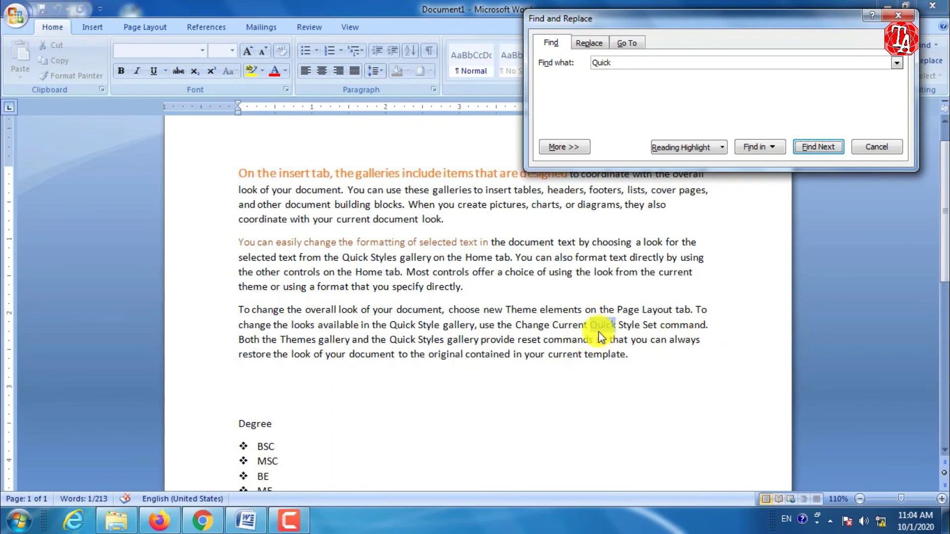
{"action": "left_click", "coordinate": [819, 147]}
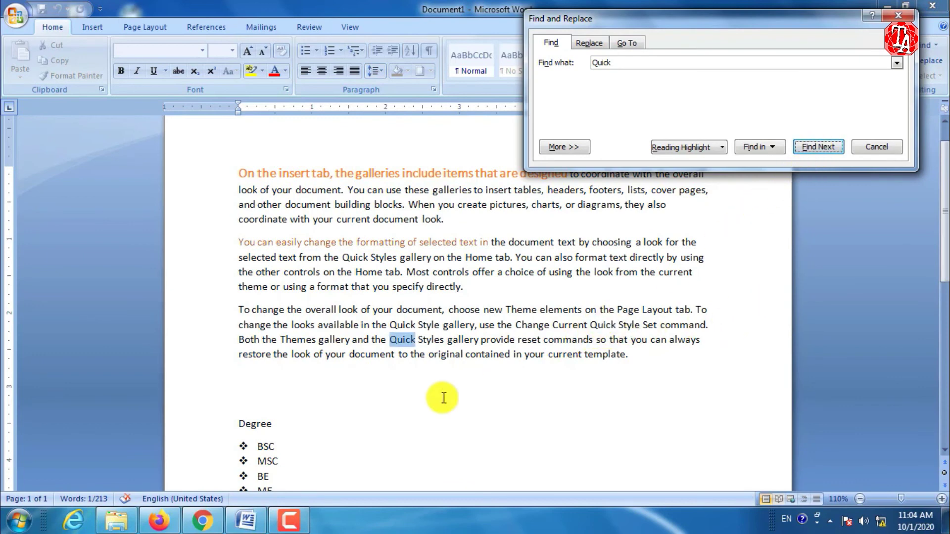
{"action": "left_click", "coordinate": [818, 146]}
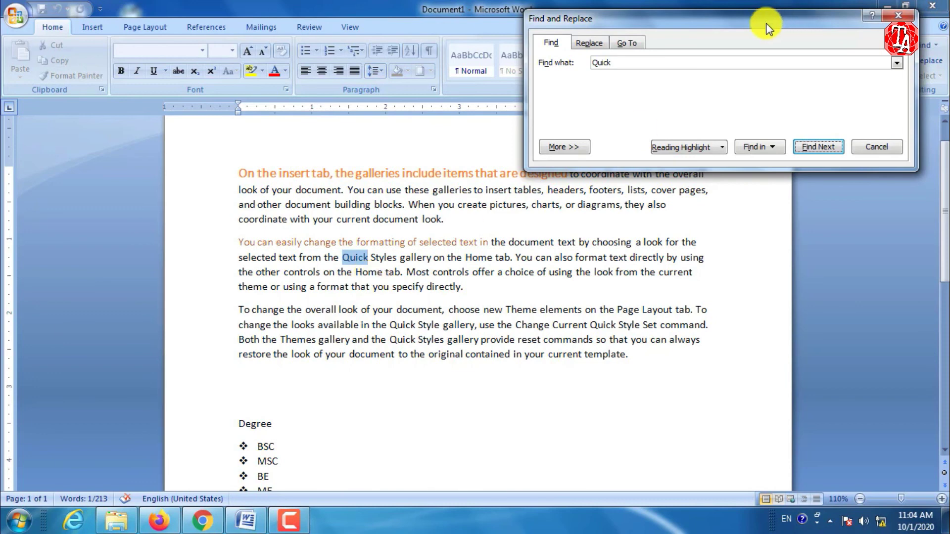
Replace every occurrence of "Quick" in the document with "Slow" and close the Find and Replace dialog.
{"action": "left_click_drag", "start_coordinate": [767, 22], "coordinate": [697, 22]}
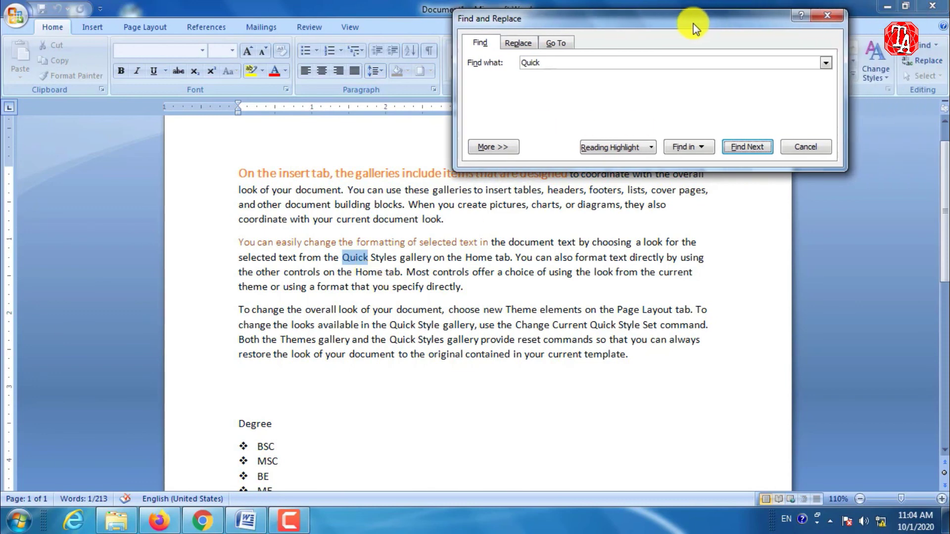
{"action": "left_click", "coordinate": [518, 43]}
{"action": "left_click", "coordinate": [563, 65]}
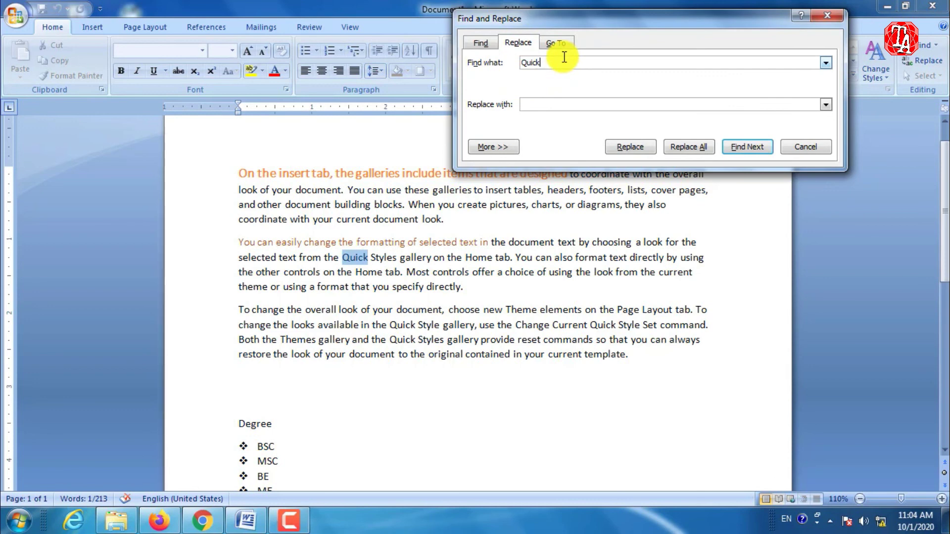
{"action": "left_click", "coordinate": [557, 104]}
{"action": "left_click", "coordinate": [685, 149]}
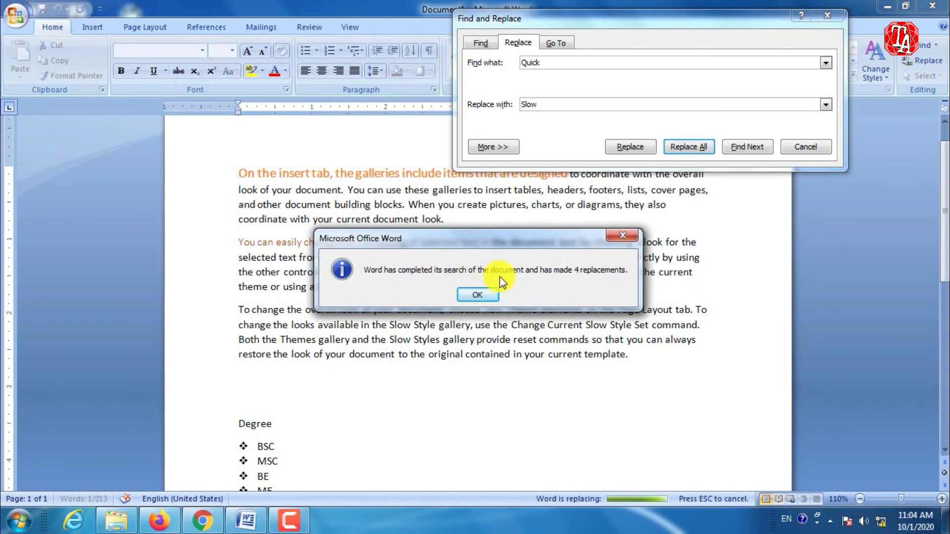
{"action": "left_click", "coordinate": [478, 295]}
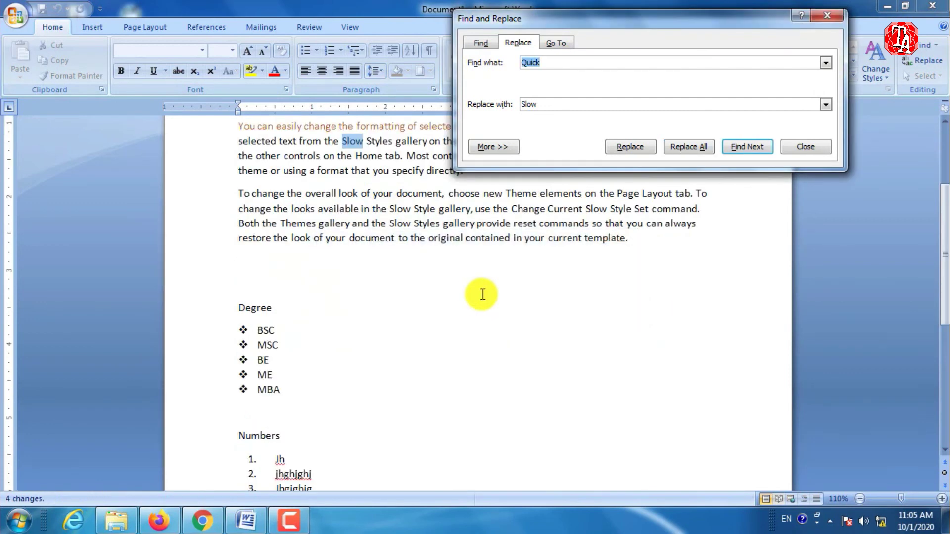
{"action": "left_click", "coordinate": [807, 146]}
Check the replaced words in the second and third paragraphs by selecting them, and undo the replacement.
{"action": "scroll", "coordinate": [402, 241], "scroll_direction": "up", "scroll_amount": 3}
{"action": "left_click", "coordinate": [355, 260]}
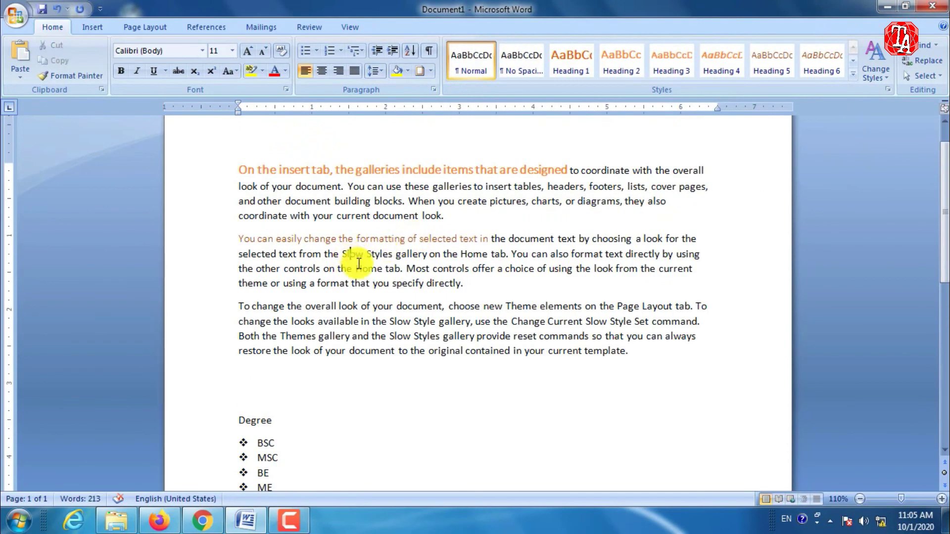
{"action": "left_click_drag", "start_coordinate": [339, 255], "coordinate": [359, 258]}
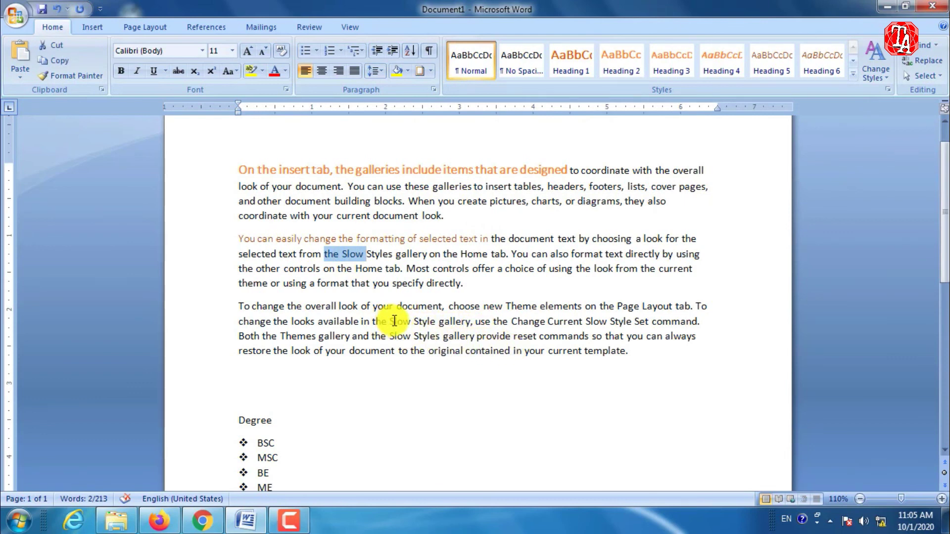
{"action": "left_click", "coordinate": [389, 322]}
{"action": "double_click", "coordinate": [390, 321]}
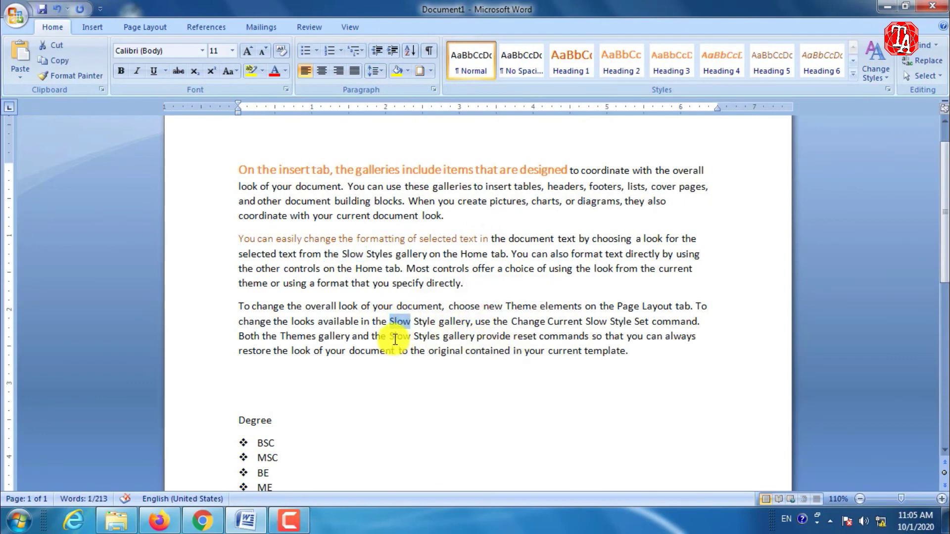
{"action": "left_click_drag", "start_coordinate": [390, 336], "coordinate": [419, 336]}
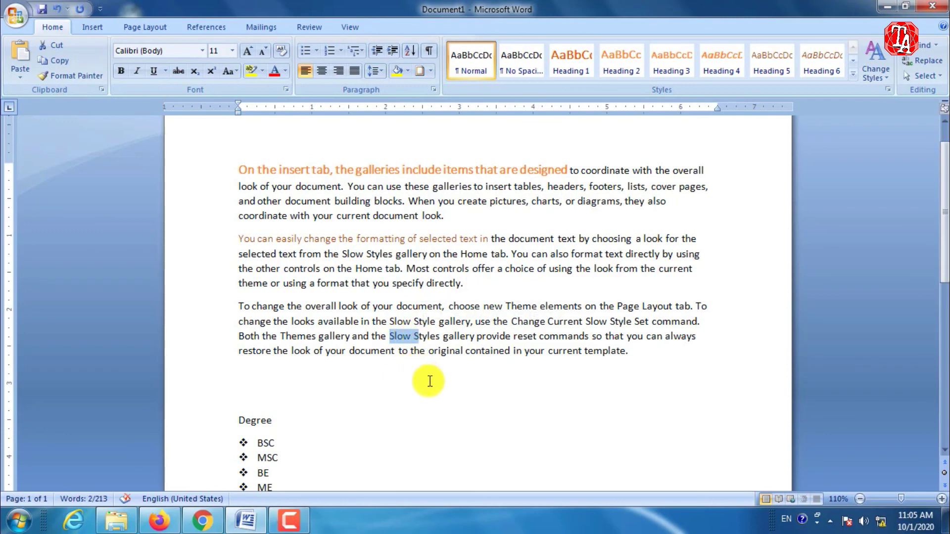
{"action": "key", "text": "ctrl+z"}
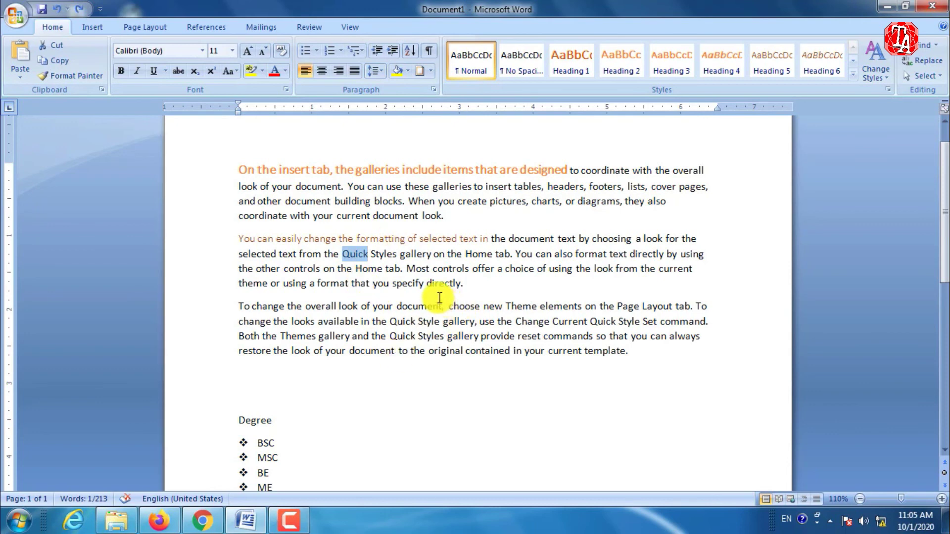
Select the entire document content and clear the selection.
{"action": "left_click", "coordinate": [923, 75]}
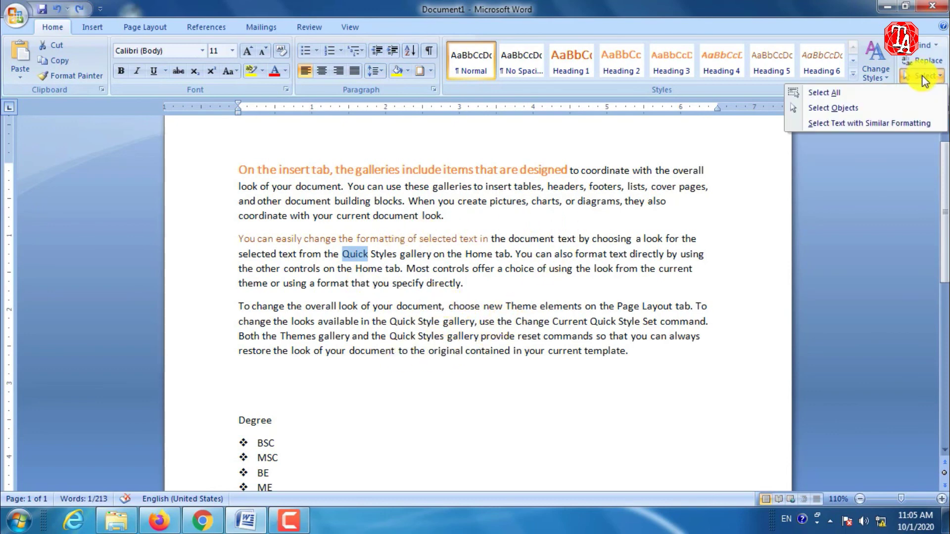
{"action": "left_click", "coordinate": [835, 93]}
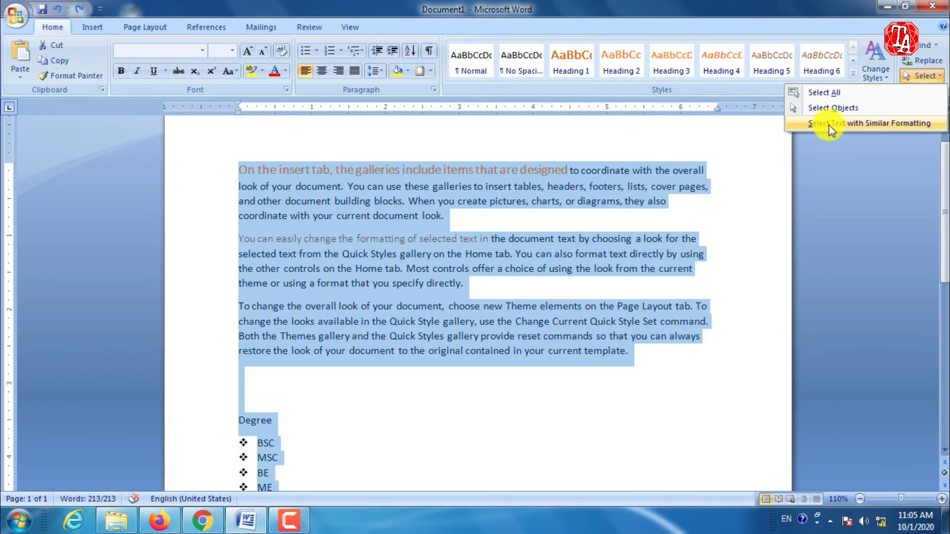
{"action": "left_click", "coordinate": [717, 240]}
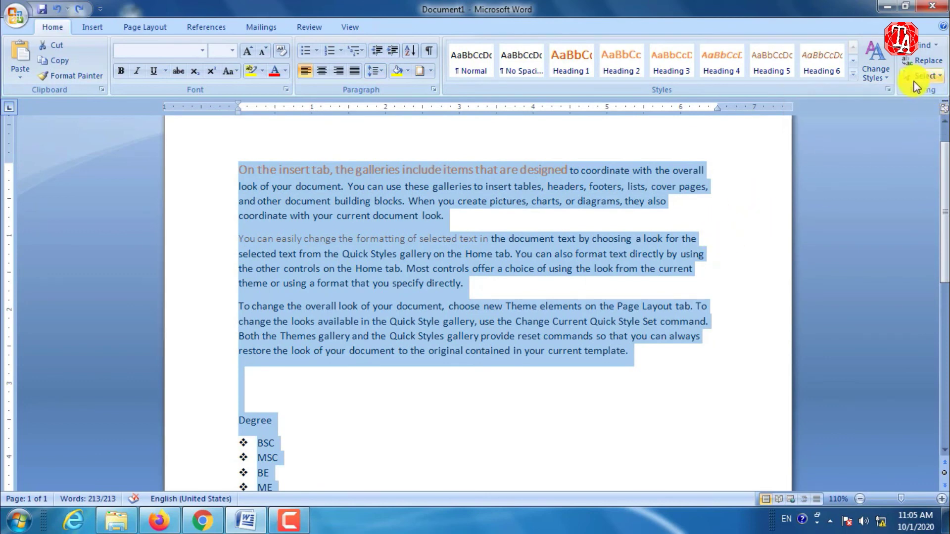
{"action": "left_click", "coordinate": [757, 216]}
Select the text with similar formatting throughout the document, clear the selection and look over the lists below.
{"action": "left_click", "coordinate": [919, 75]}
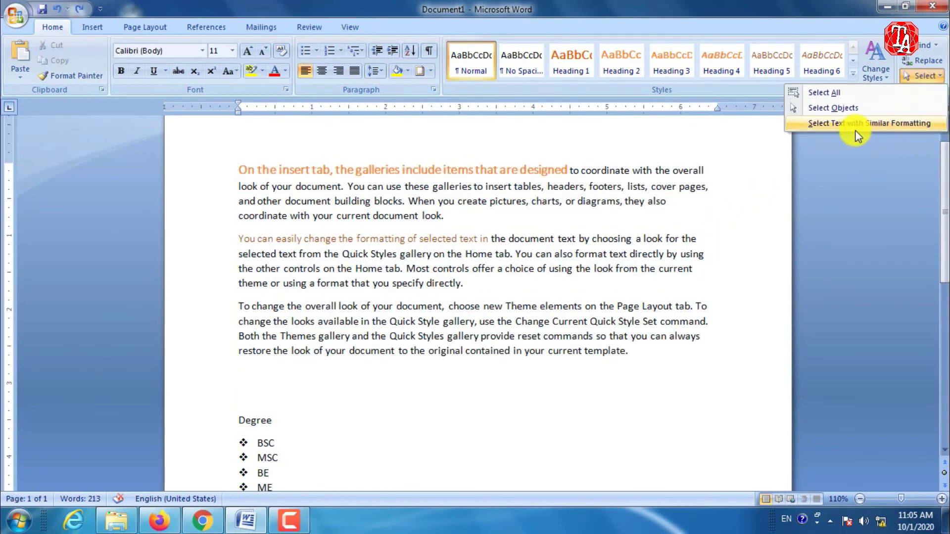
{"action": "left_click", "coordinate": [844, 127]}
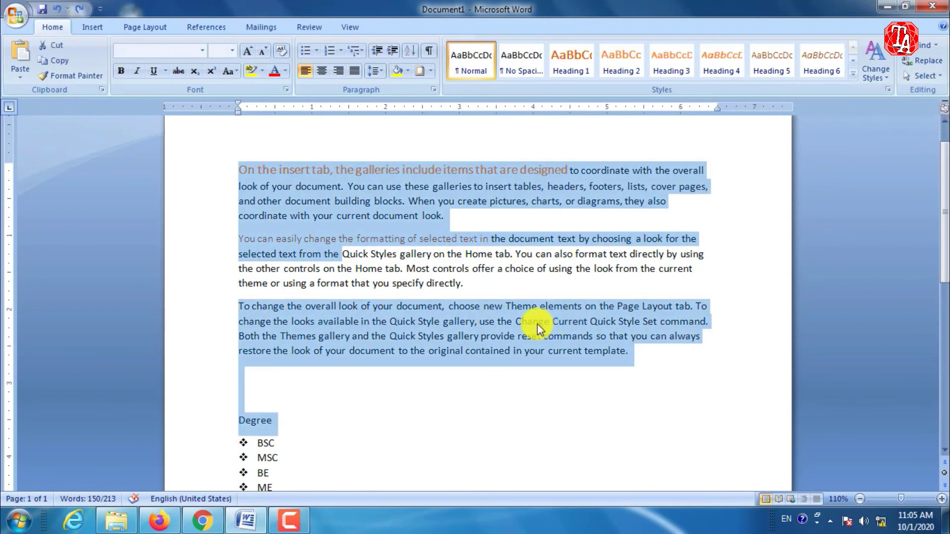
{"action": "left_click", "coordinate": [518, 273]}
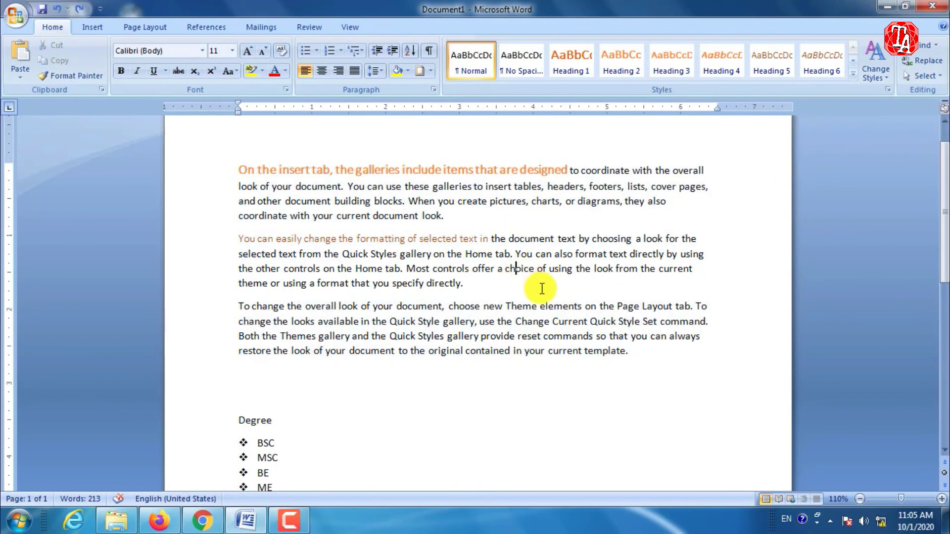
{"action": "scroll", "coordinate": [529, 289], "scroll_direction": "down", "scroll_amount": 10}
{"action": "scroll", "coordinate": [528, 290], "scroll_direction": "up", "scroll_amount": 10}
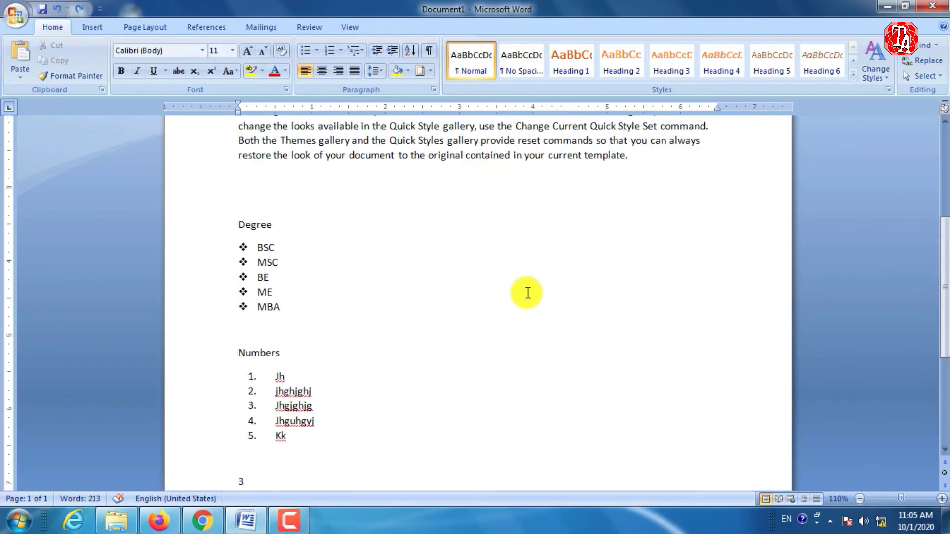